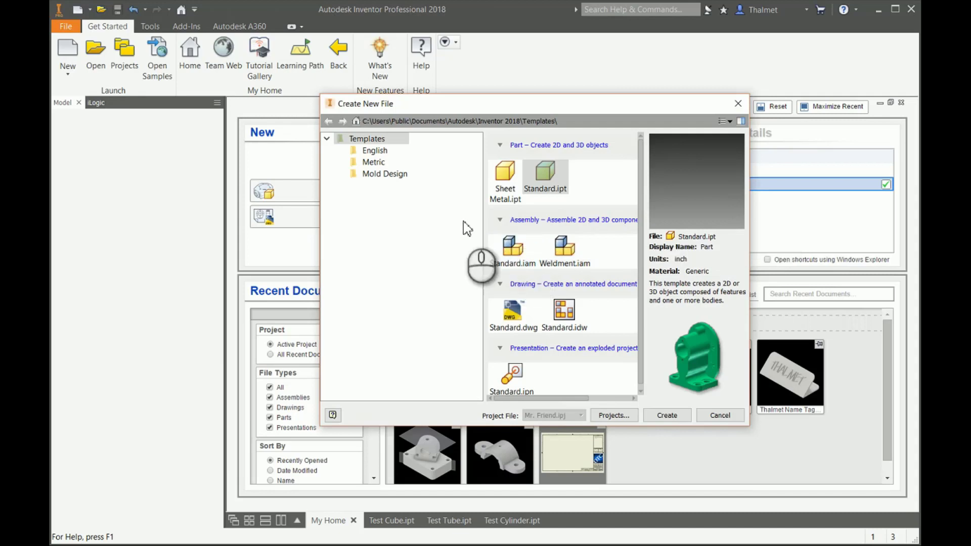
# Step: Create a new assembly file from the Standard.iam template
pyautogui.doubleClick(523, 245)
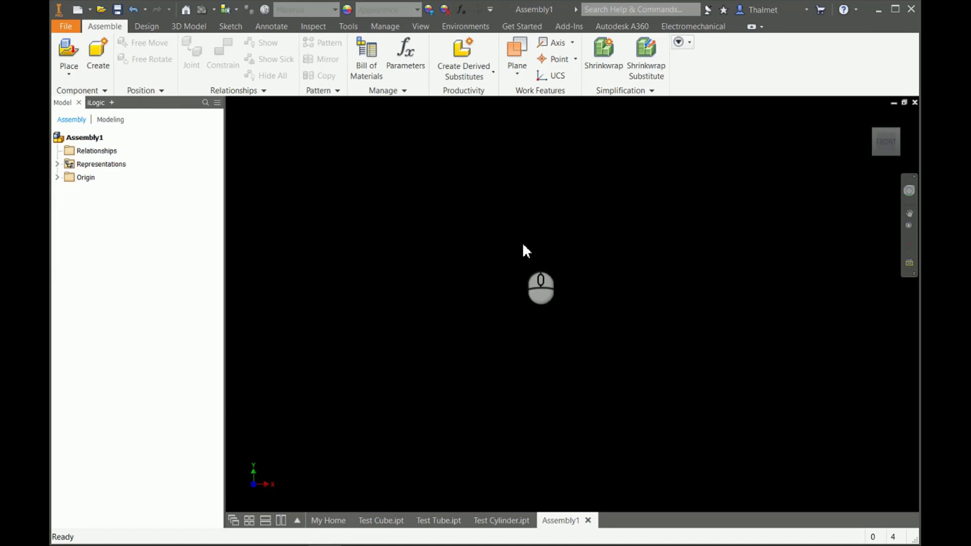
pyautogui.click(522, 243)
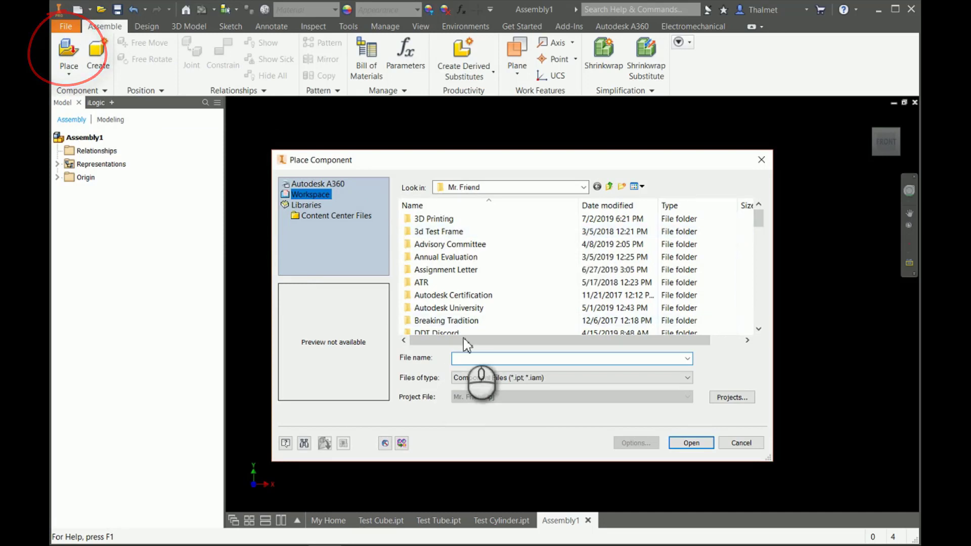
# Step: Browse to the DDT-200 folder to find the test part files for placement
pyautogui.scroll(-10, 469, 265)
pyautogui.scroll(-5, 506, 268)
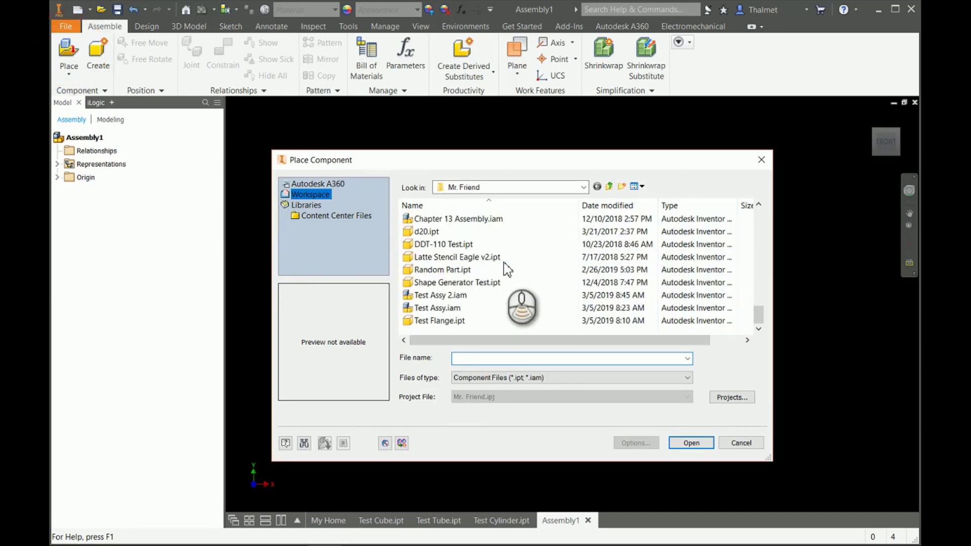
pyautogui.scroll(1, 453, 248)
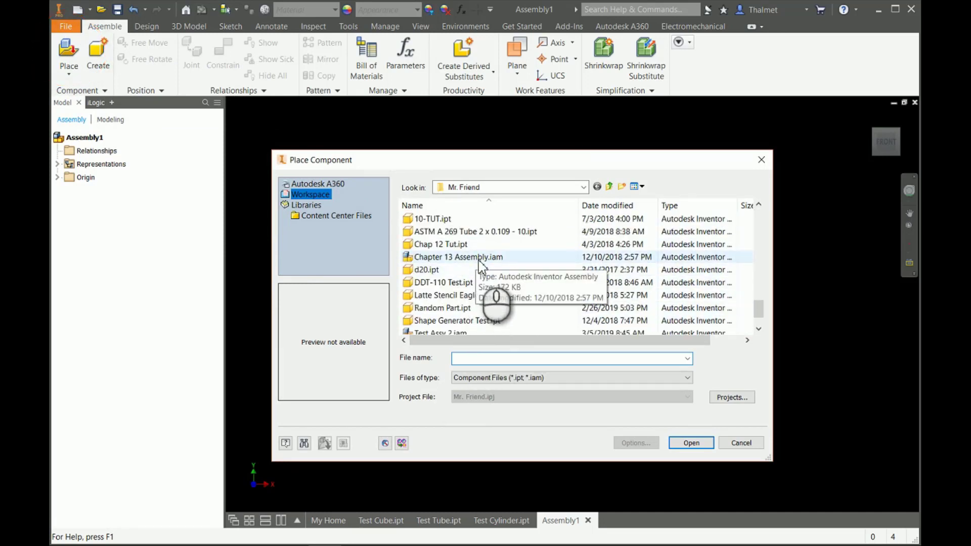
pyautogui.click(584, 187)
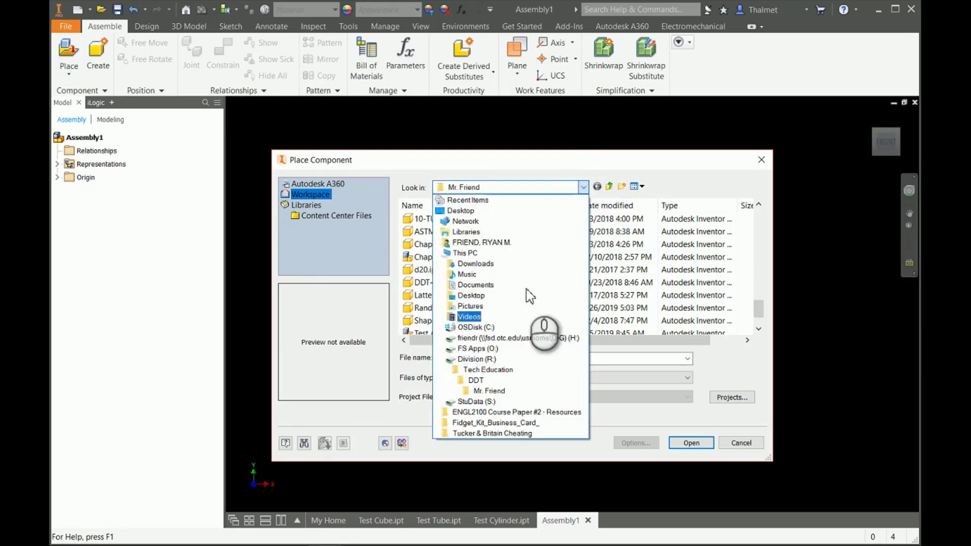
pyautogui.click(562, 177)
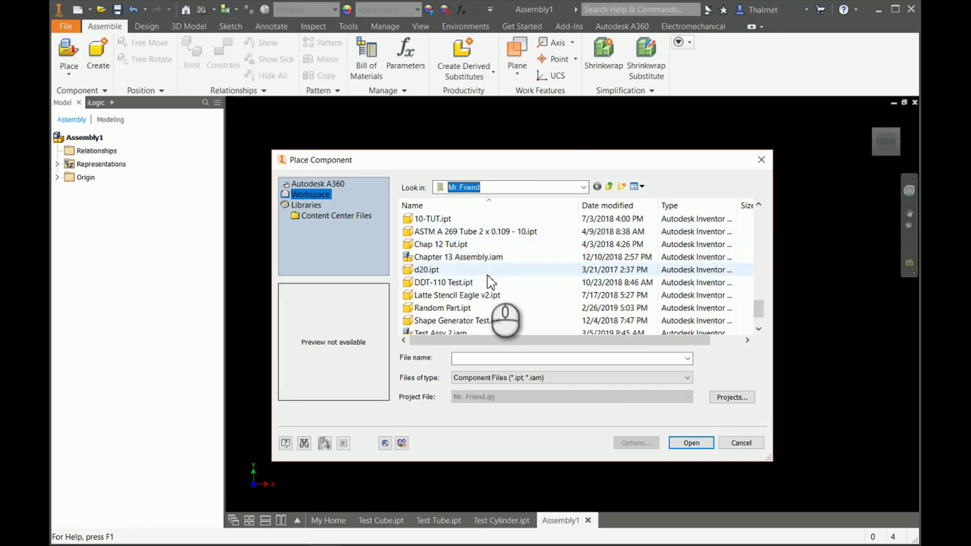
pyautogui.scroll(-1, 496, 268)
pyautogui.scroll(1, 499, 270)
pyautogui.scroll(9, 498, 271)
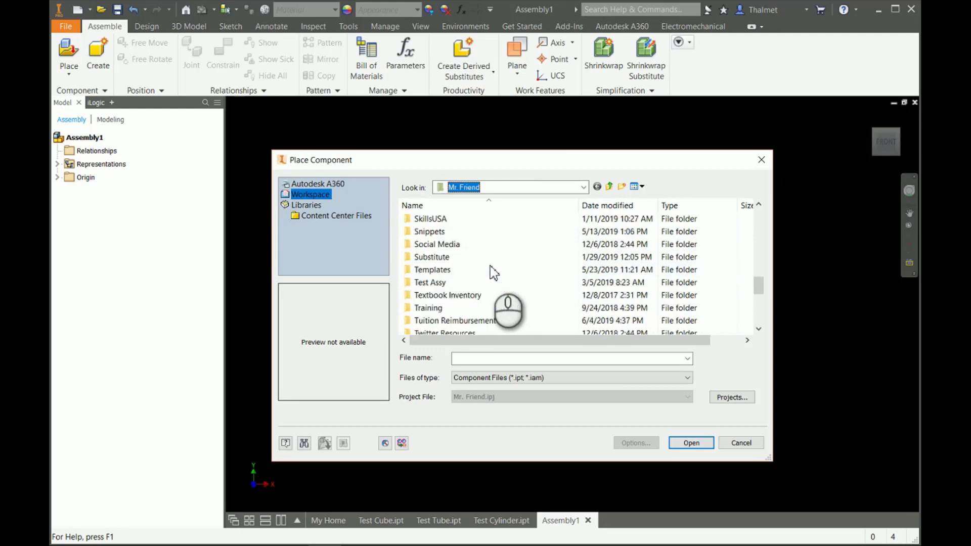
pyautogui.scroll(3, 480, 264)
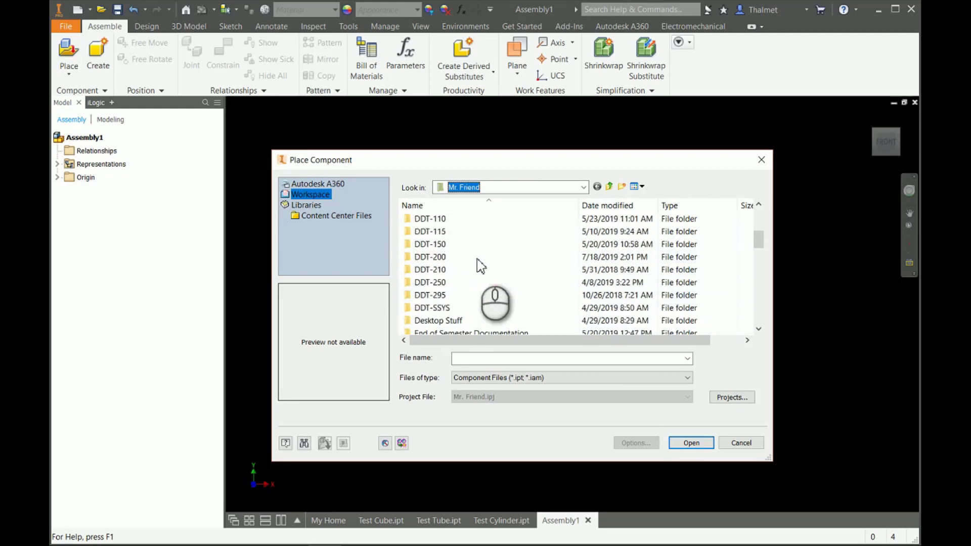
pyautogui.doubleClick(433, 256)
pyautogui.scroll(-7, 524, 263)
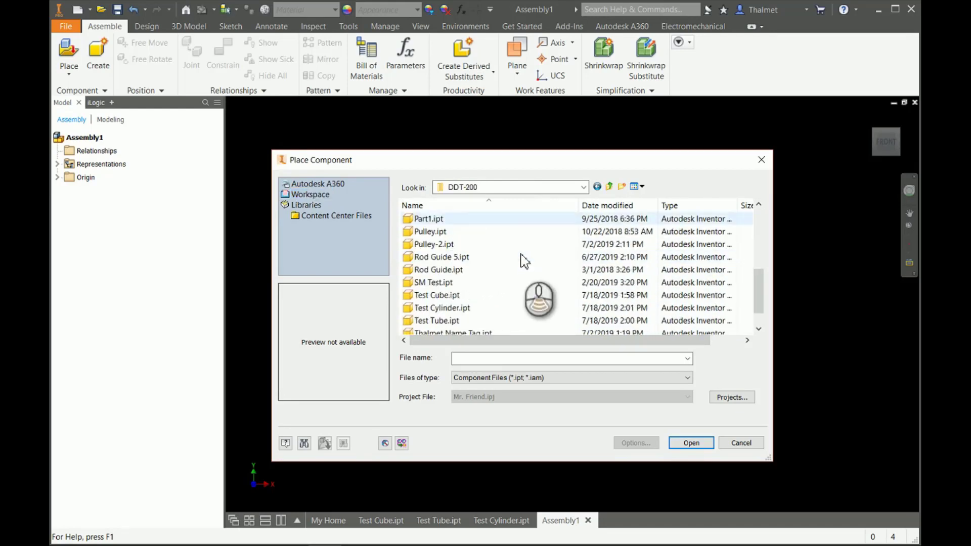
# Step: Place two sets of Test Cube.ipt, Test Cylinder.ipt and Test Tube.ipt side by side in the assembly
pyautogui.click(444, 270)
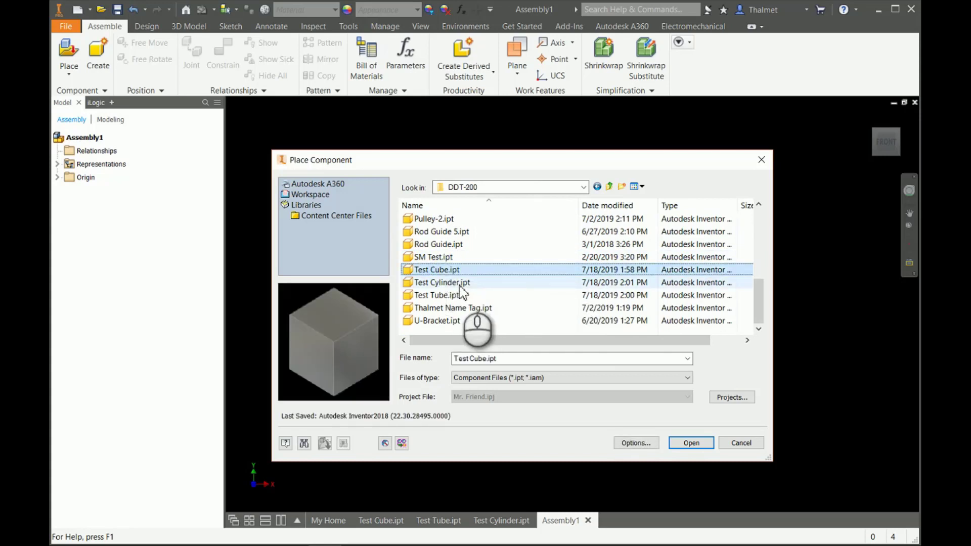
pyautogui.keyDown('ctrl'); pyautogui.click(452, 283); pyautogui.keyUp('ctrl')
pyautogui.keyDown('ctrl'); pyautogui.click(442, 296); pyautogui.keyUp('ctrl')
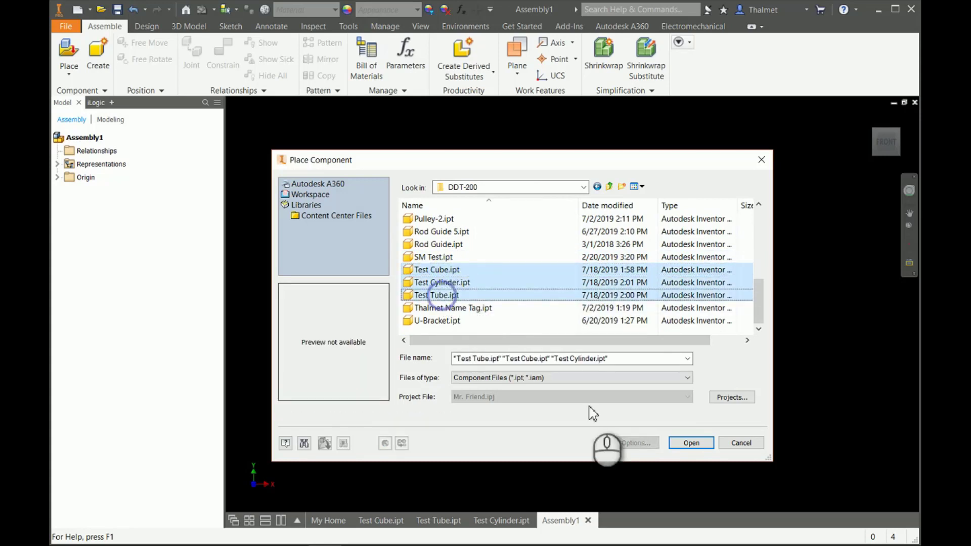
pyautogui.click(691, 443)
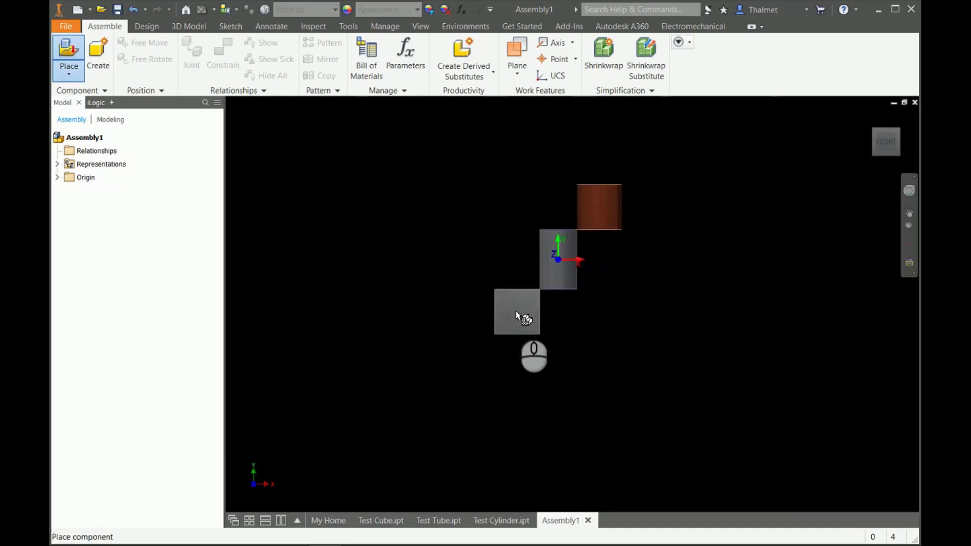
pyautogui.click(497, 323)
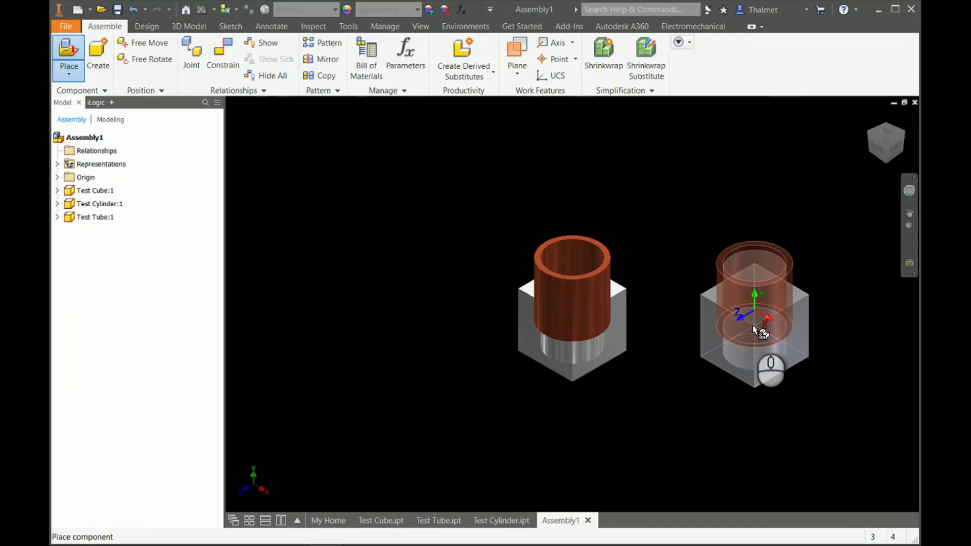
pyautogui.click(801, 270)
pyautogui.press('Escape')
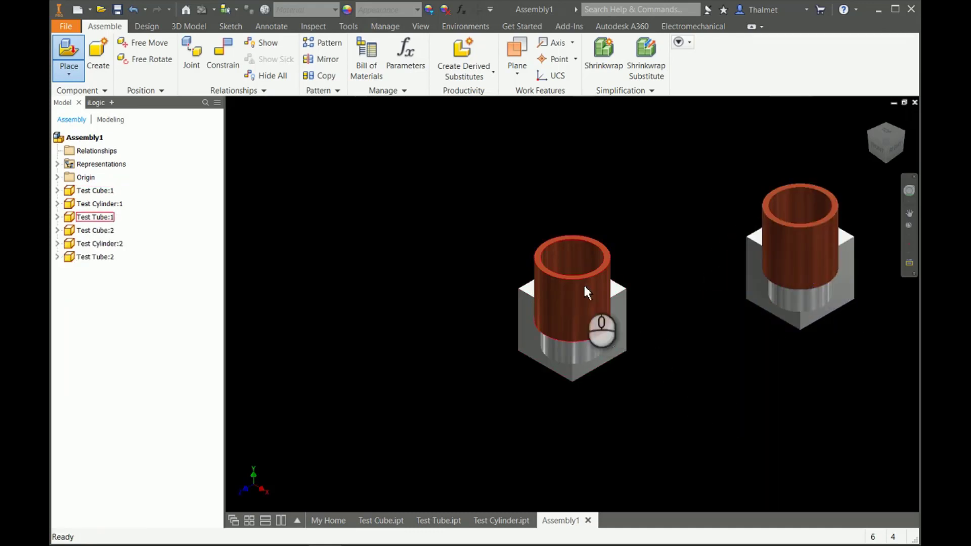
# Step: Move both tubes and both cylinders clear of the cubes so that all six components stand apart
pyautogui.moveTo(584, 284); pyautogui.dragTo(423, 260)
pyautogui.moveTo(567, 304); pyautogui.dragTo(366, 426)
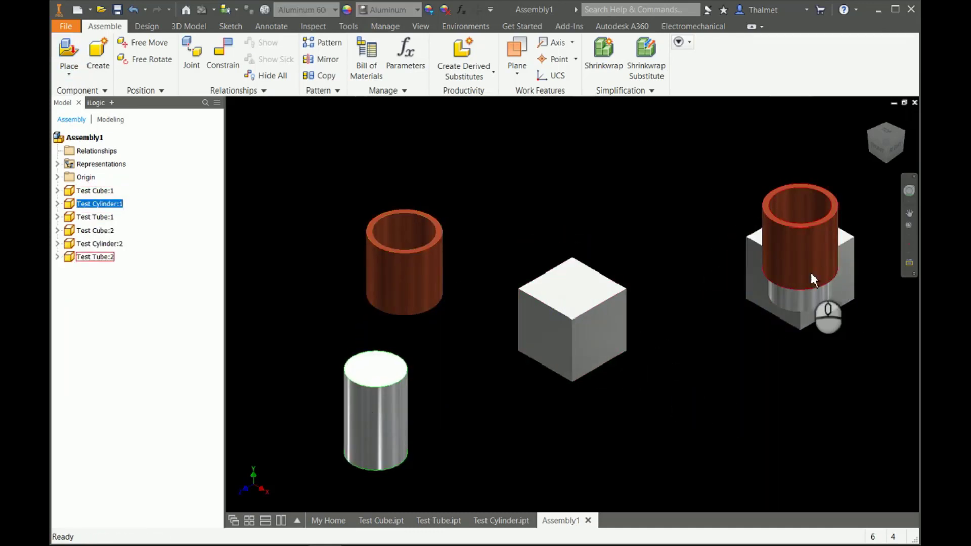
pyautogui.moveTo(811, 278); pyautogui.dragTo(650, 208)
pyautogui.moveTo(817, 255); pyautogui.dragTo(713, 404)
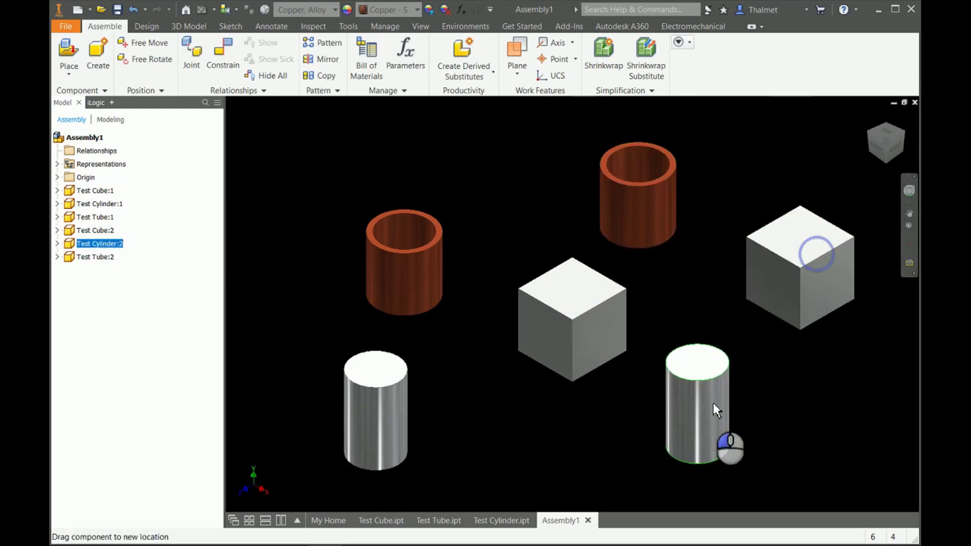
pyautogui.click(769, 409)
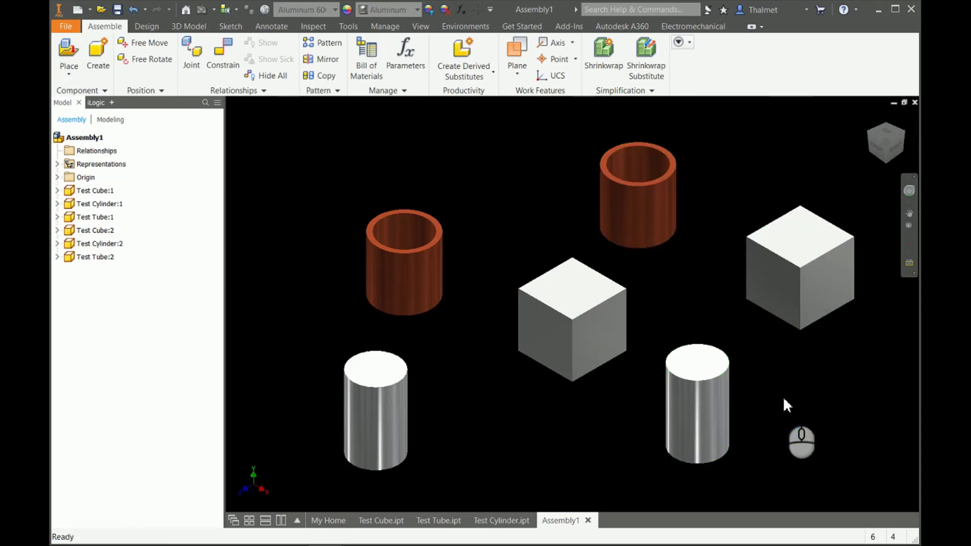
pyautogui.click(556, 288)
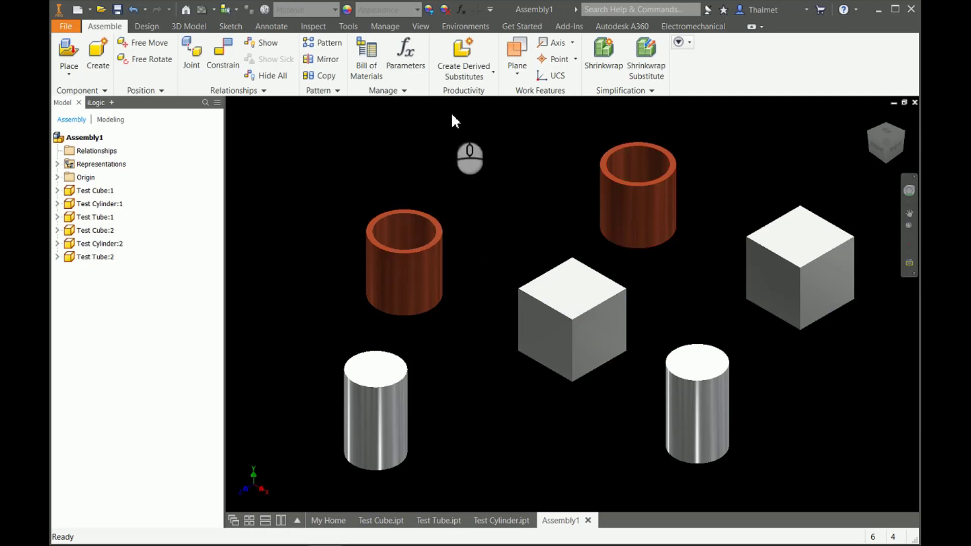
# Step: Apply a mate constraint with a 0.000 in offset between the facing side faces of the two cubes
pyautogui.click(224, 64)
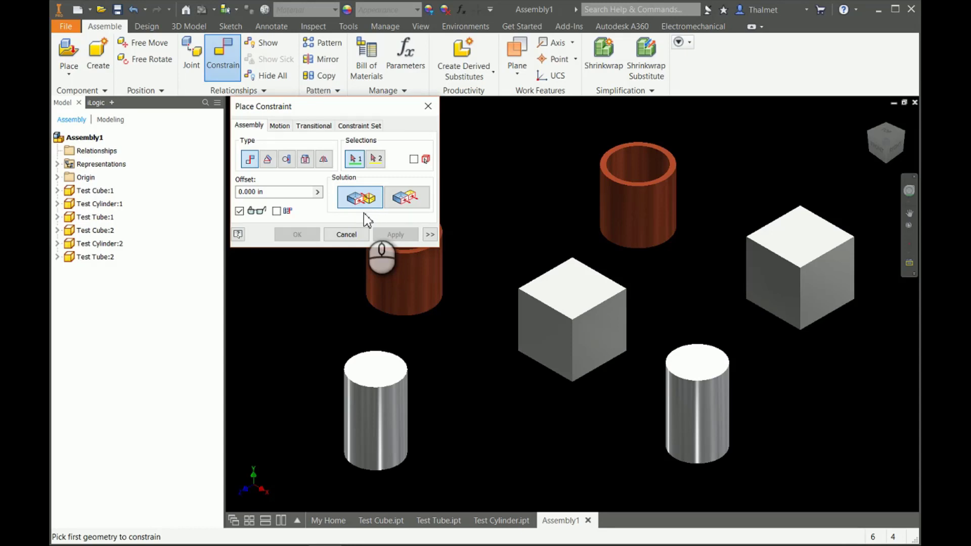
pyautogui.click(600, 332)
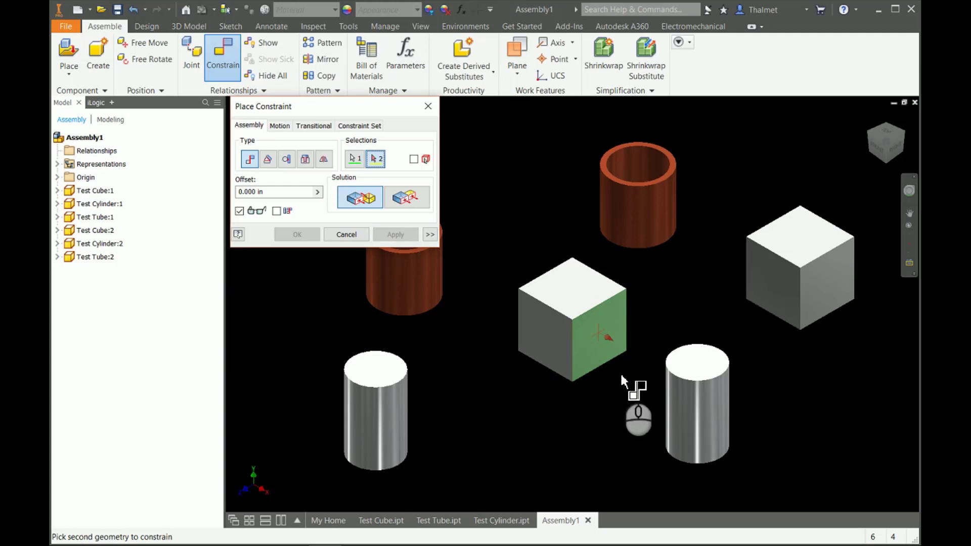
pyautogui.click(774, 278)
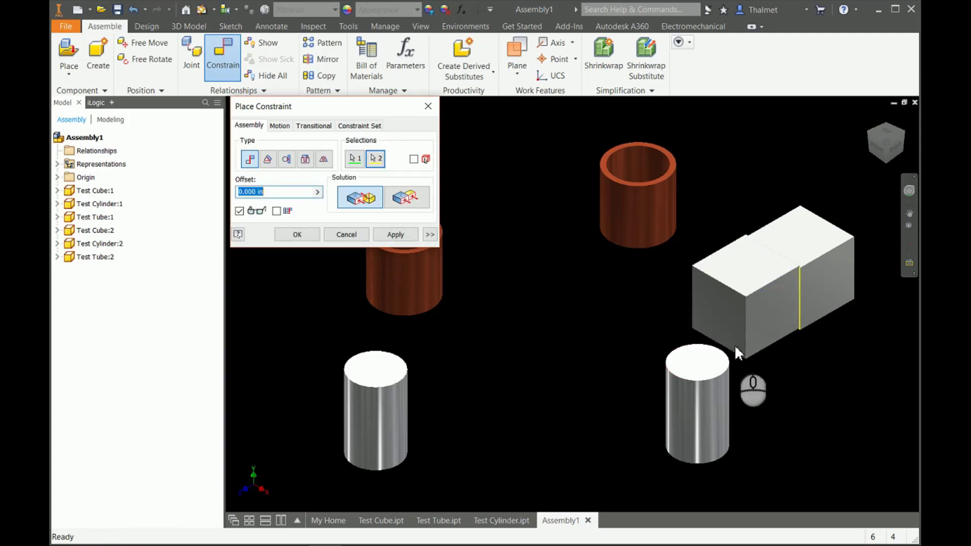
pyautogui.keyDown('shift'); pyautogui.moveTo(803, 344); pyautogui.dragTo(740, 315, button='middle'); pyautogui.keyUp('shift')
pyautogui.click(410, 235)
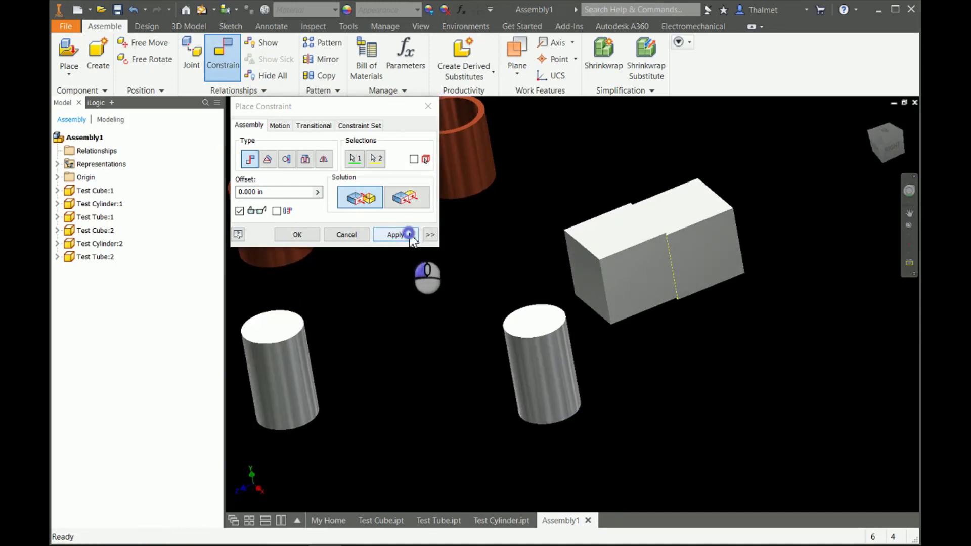
pyautogui.click(347, 234)
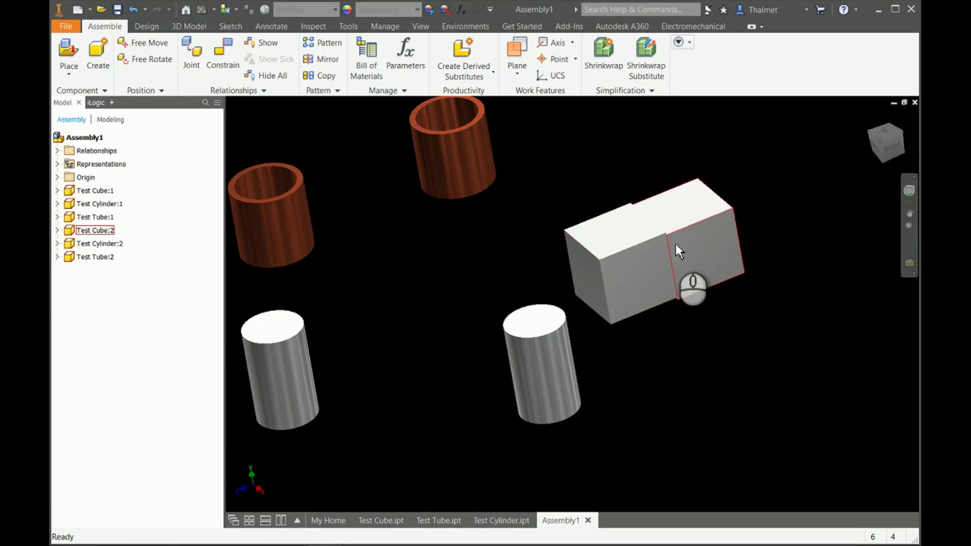
# Step: Move the mated cubes and slide Test Cube:1 along the shared face plane to test its remaining freedom
pyautogui.moveTo(623, 261); pyautogui.dragTo(683, 225)
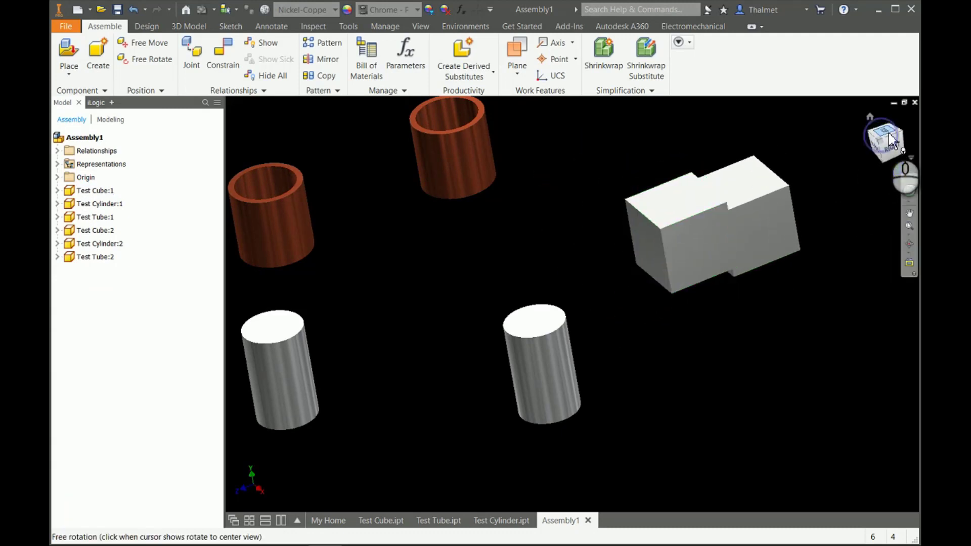
pyautogui.click(881, 135)
pyautogui.scroll(-5, 642, 374)
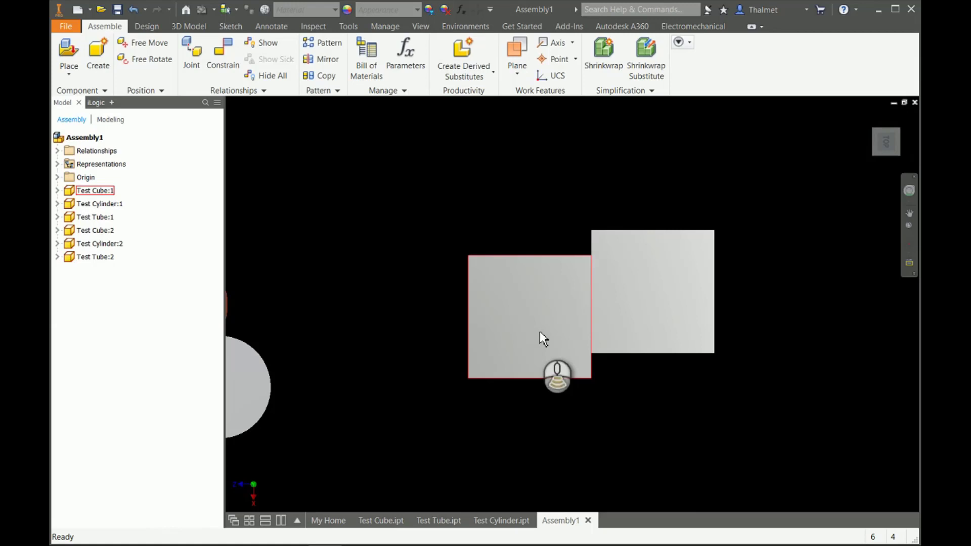
pyautogui.scroll(-3, 539, 332)
pyautogui.scroll(3, 456, 253)
pyautogui.click(487, 282)
pyautogui.moveTo(490, 286); pyautogui.dragTo(511, 115)
pyautogui.scroll(3, 511, 243)
pyautogui.moveTo(515, 170); pyautogui.dragTo(516, 137)
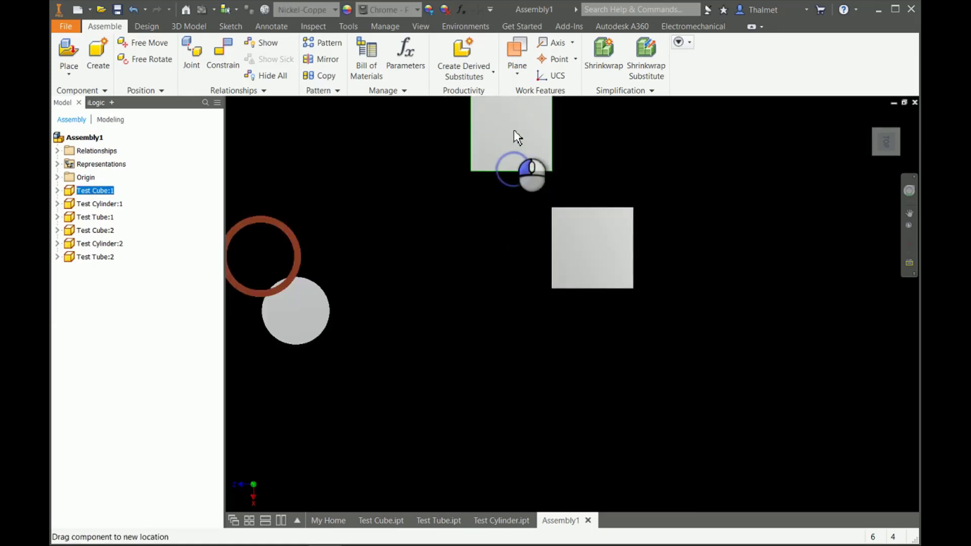
pyautogui.moveTo(648, 195); pyautogui.dragTo(651, 275, button='middle')
pyautogui.moveTo(523, 235); pyautogui.dragTo(535, 353)
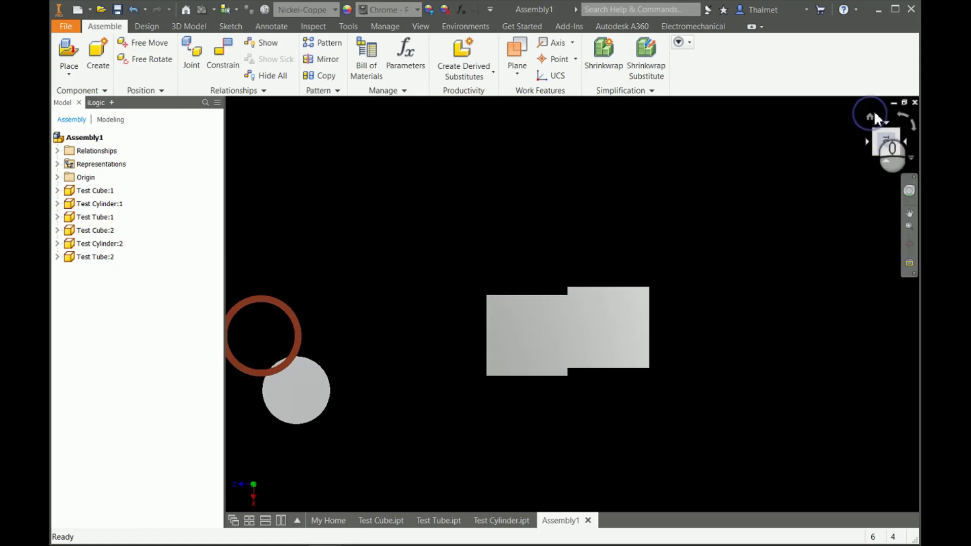
pyautogui.click(869, 117)
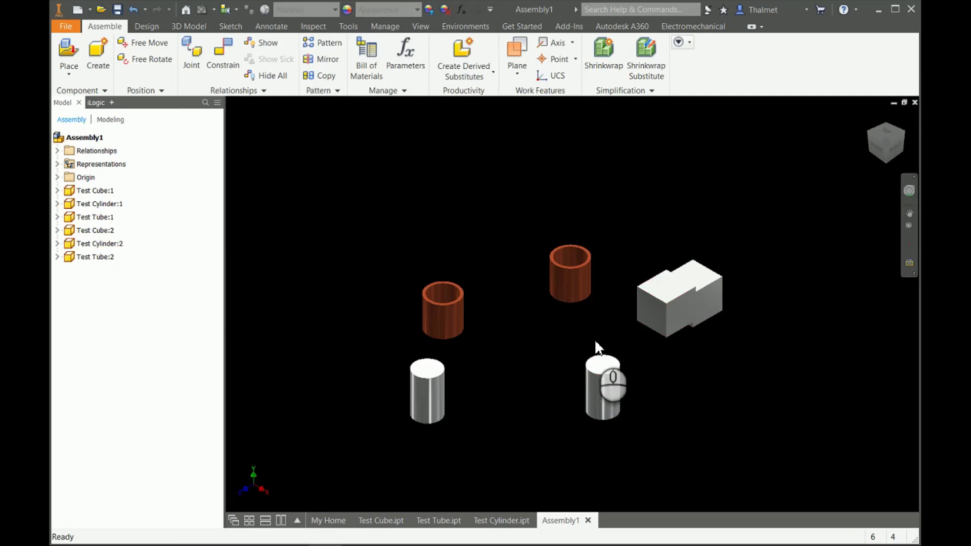
# Step: Try mating the top faces of the two cylinders at 0.000 in offset and move Test Cylinder:2 to test it
pyautogui.press('c')
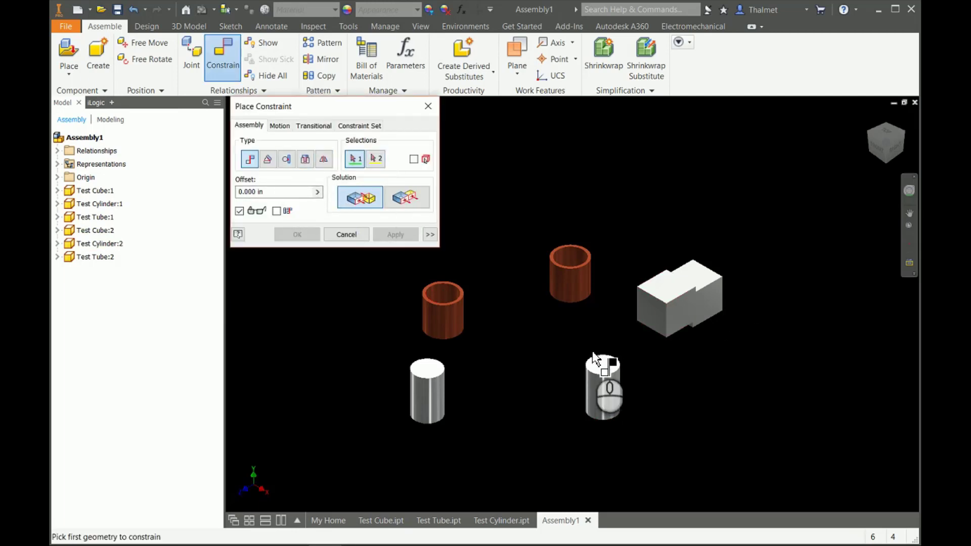
pyautogui.click(595, 365)
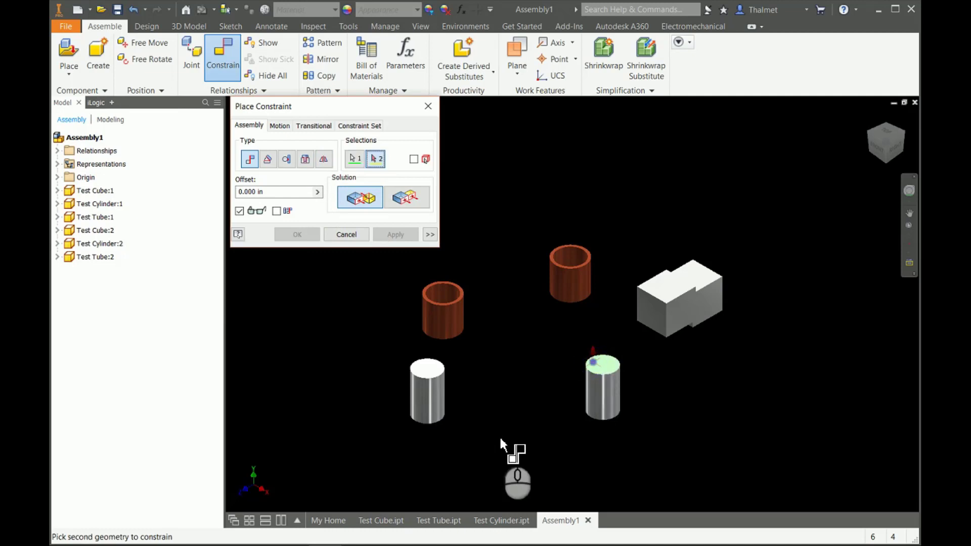
pyautogui.click(427, 377)
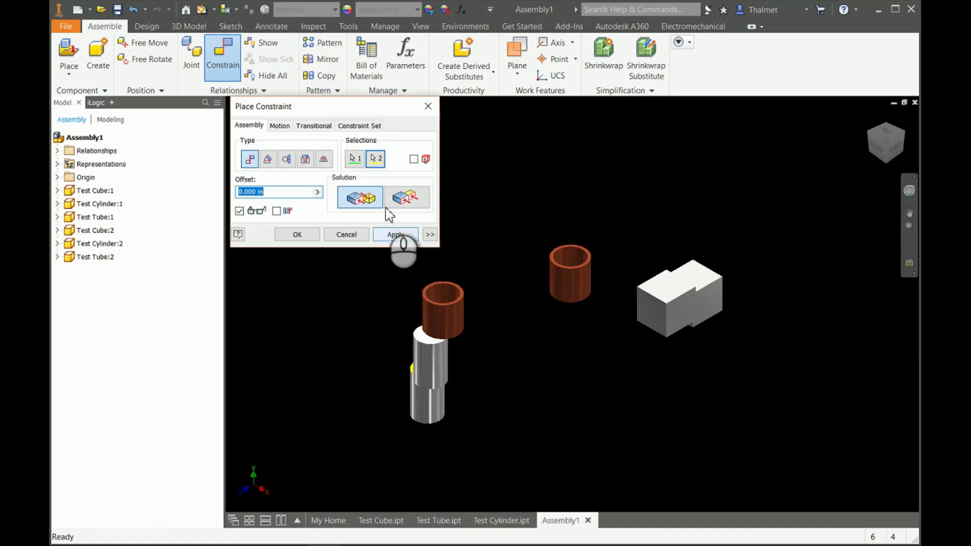
pyautogui.click(311, 234)
pyautogui.keyDown('shift'); pyautogui.moveTo(350, 363); pyautogui.dragTo(427, 362, button='middle'); pyautogui.keyUp('shift')
pyautogui.moveTo(464, 399)
pyautogui.mouseDown()
pyautogui.moveTo(455, 431)
pyautogui.moveTo(496, 400)
pyautogui.moveTo(433, 378)
pyautogui.moveTo(511, 402)
pyautogui.moveTo(442, 395)
pyautogui.moveTo(506, 387)
pyautogui.moveTo(457, 402)
pyautogui.moveTo(496, 382)
pyautogui.moveTo(441, 406)
pyautogui.moveTo(499, 399)
pyautogui.moveTo(446, 414)
pyautogui.moveTo(463, 385)
pyautogui.moveTo(512, 410)
pyautogui.moveTo(444, 381)
pyautogui.moveTo(503, 422)
pyautogui.moveTo(434, 372)
pyautogui.moveTo(500, 418)
pyautogui.moveTo(514, 406)
pyautogui.moveTo(455, 390)
pyautogui.moveTo(481, 412)
pyautogui.moveTo(475, 402)
pyautogui.mouseUp()
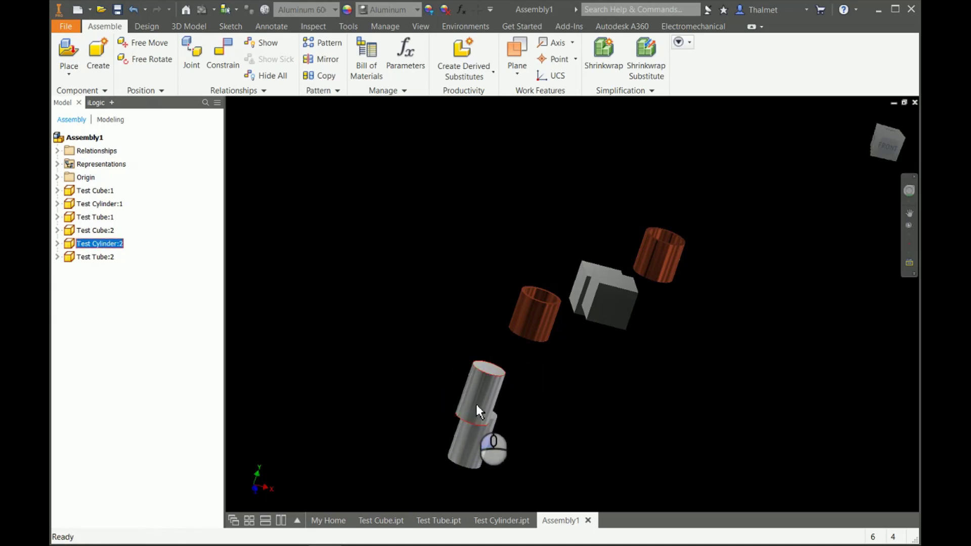
pyautogui.click(523, 407)
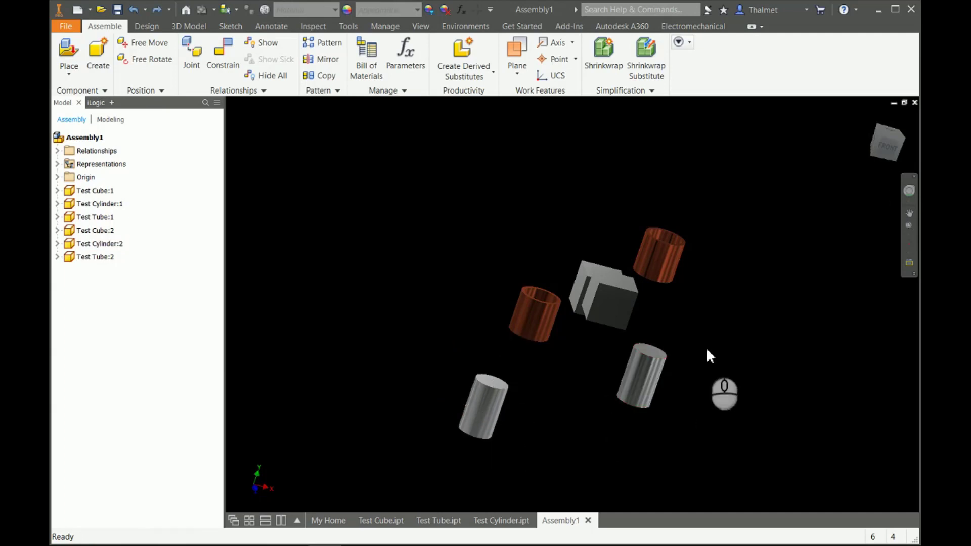
# Step: Find the mate constraint under Test Cube:1 and open its offset dimension for inspection
pyautogui.click(874, 116)
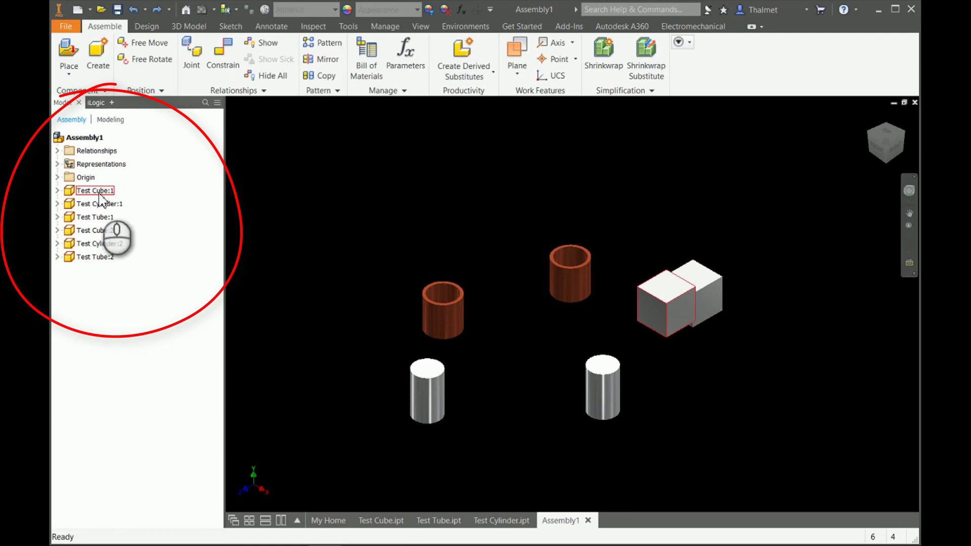
pyautogui.click(57, 191)
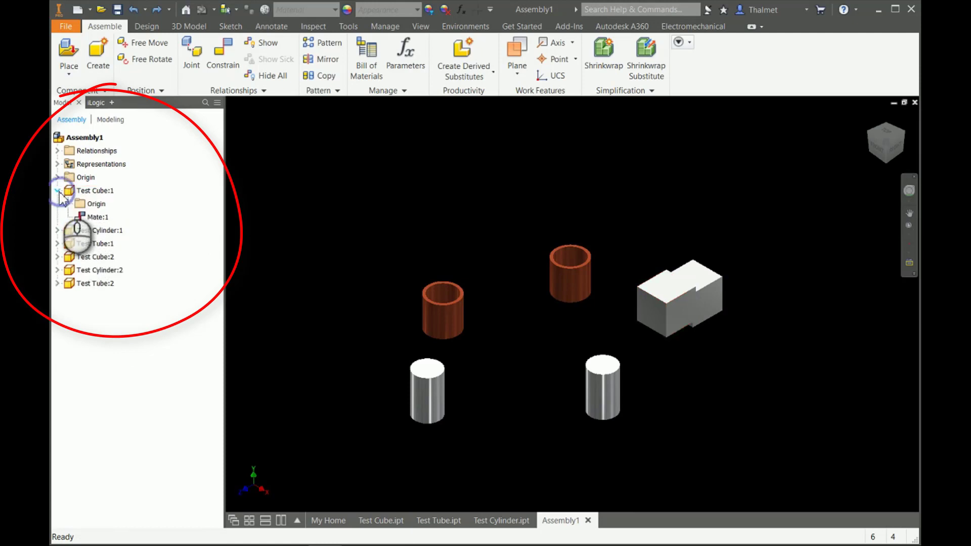
pyautogui.doubleClick(97, 218)
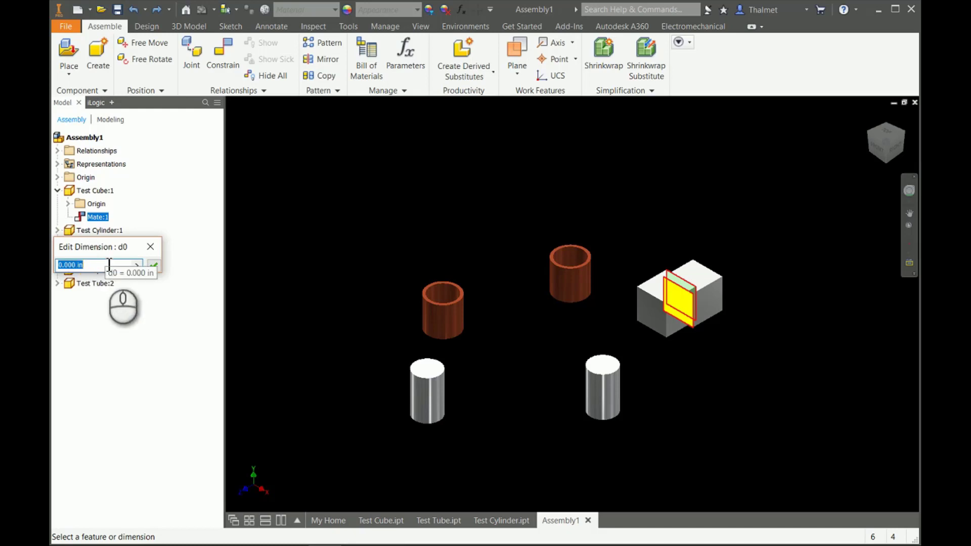
pyautogui.click(150, 246)
pyautogui.click(137, 209)
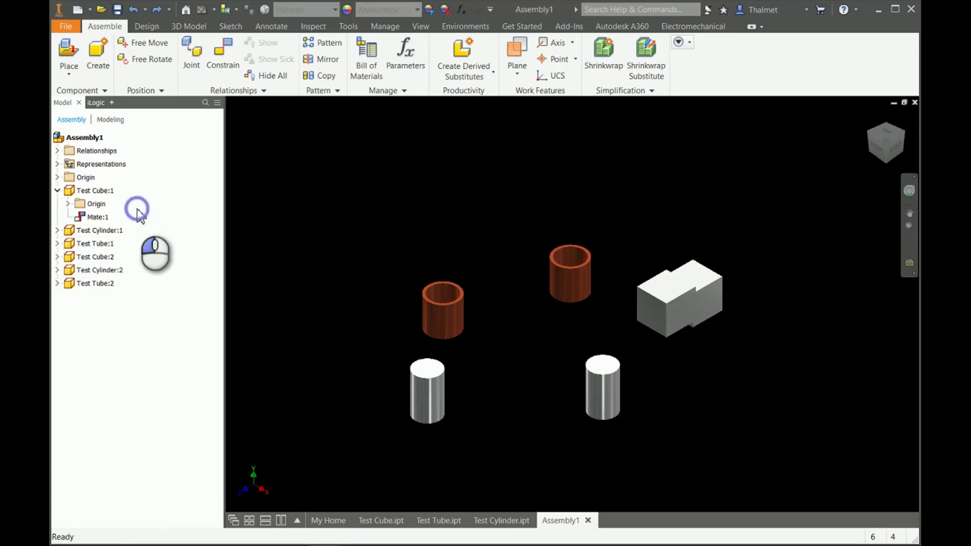
# Step: Edit the mate constraint between the two cubes and set its offset to 1 in
pyautogui.click(98, 217)
pyautogui.rightClick(95, 219)
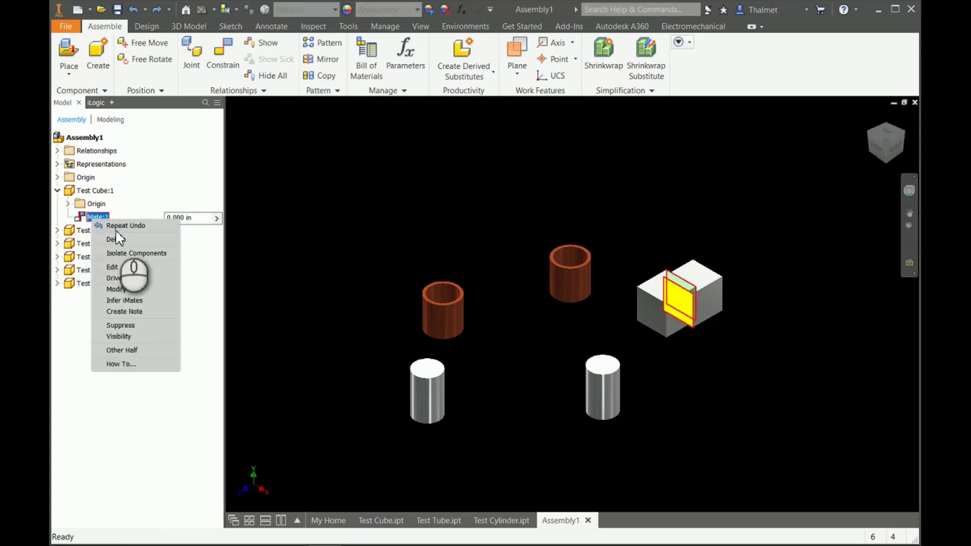
pyautogui.click(112, 267)
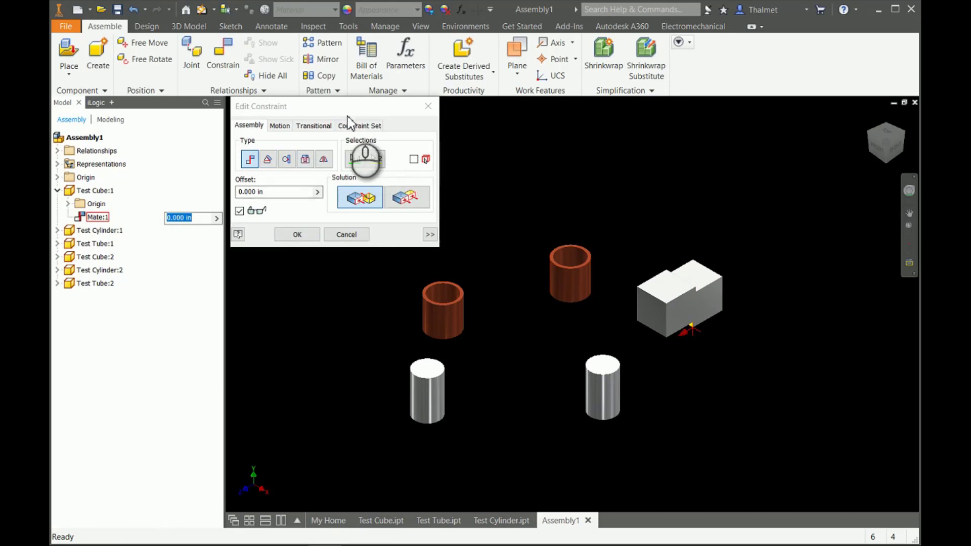
pyautogui.click(259, 192)
pyautogui.doubleClick(259, 191)
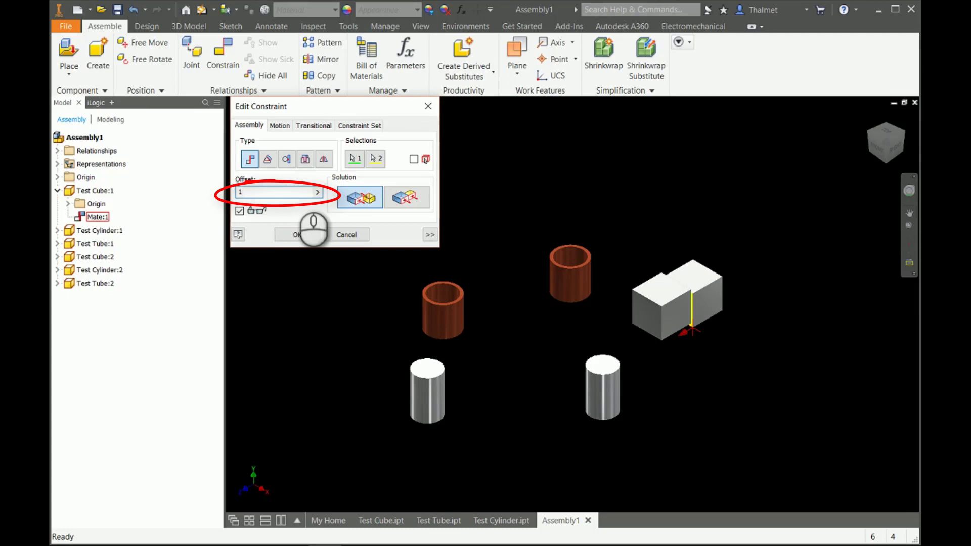
pyautogui.click(306, 234)
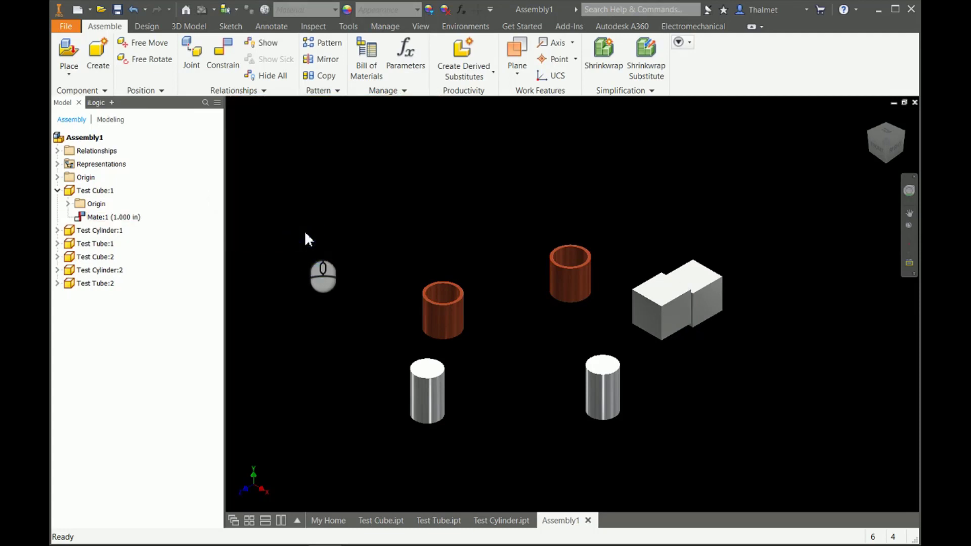
# Step: View the mated cubes from the top and slide Test Cube:1 along the mate plane to test the gap
pyautogui.moveTo(889, 133); pyautogui.dragTo(891, 194)
pyautogui.click(888, 139)
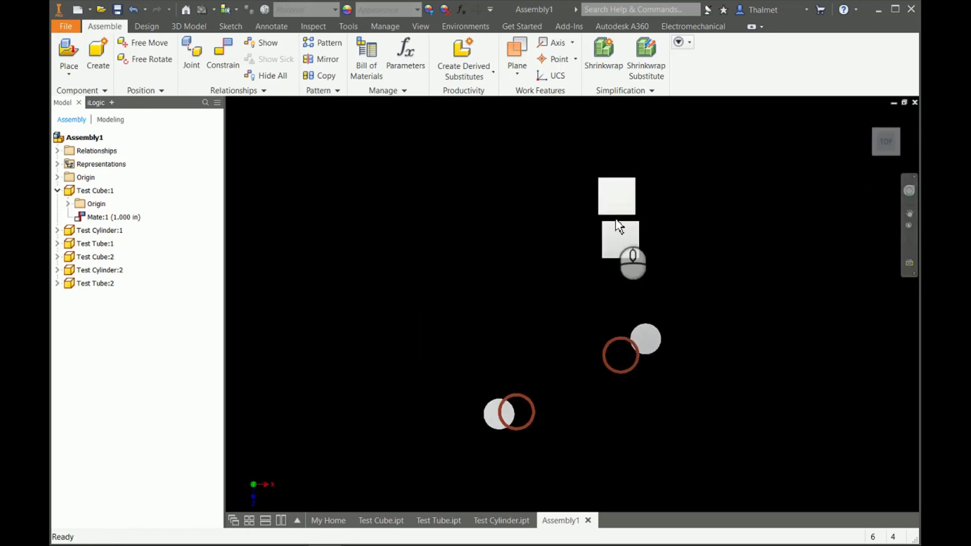
pyautogui.scroll(-5, 633, 217)
pyautogui.moveTo(666, 185); pyautogui.dragTo(657, 237, button='middle')
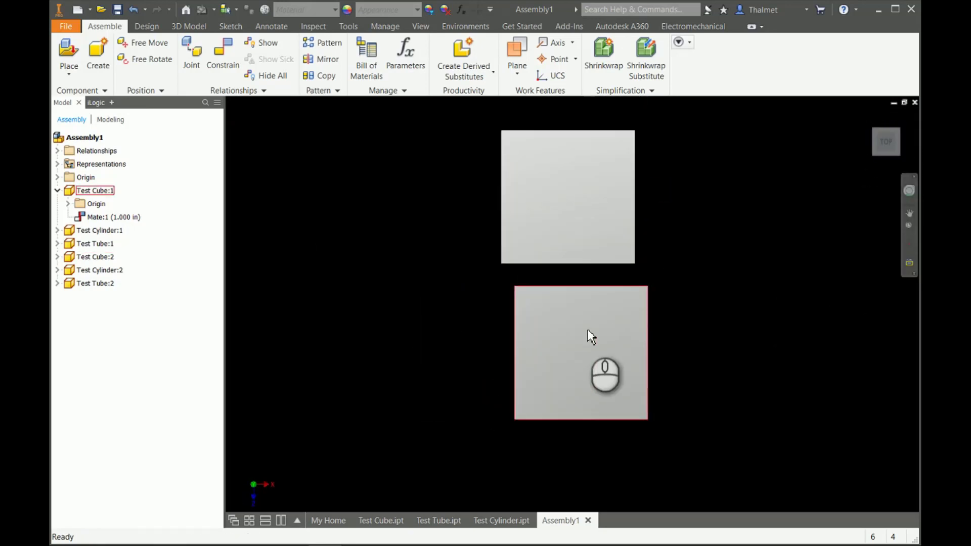
pyautogui.moveTo(591, 337); pyautogui.dragTo(551, 339)
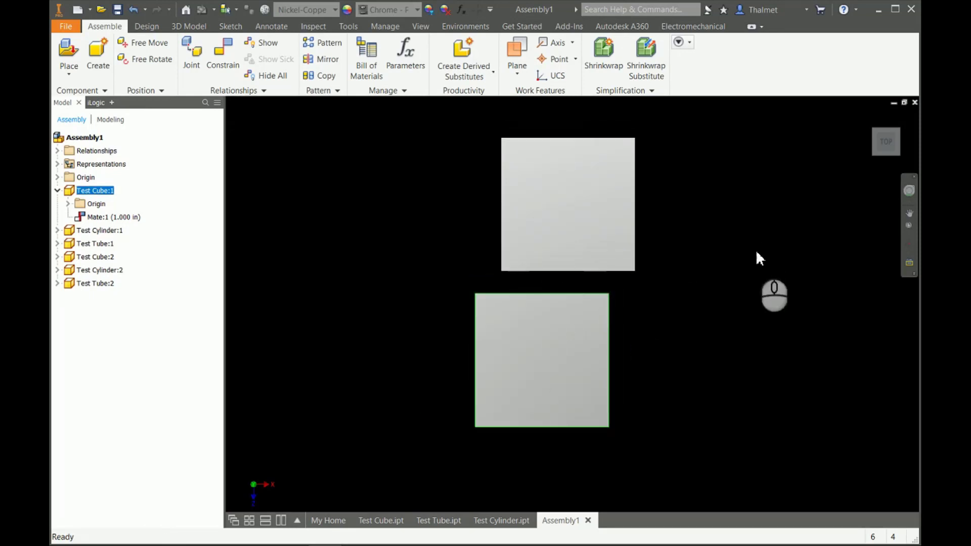
# Step: Measure the minimum distance between the facing side faces of the two cubes
pyautogui.click(872, 117)
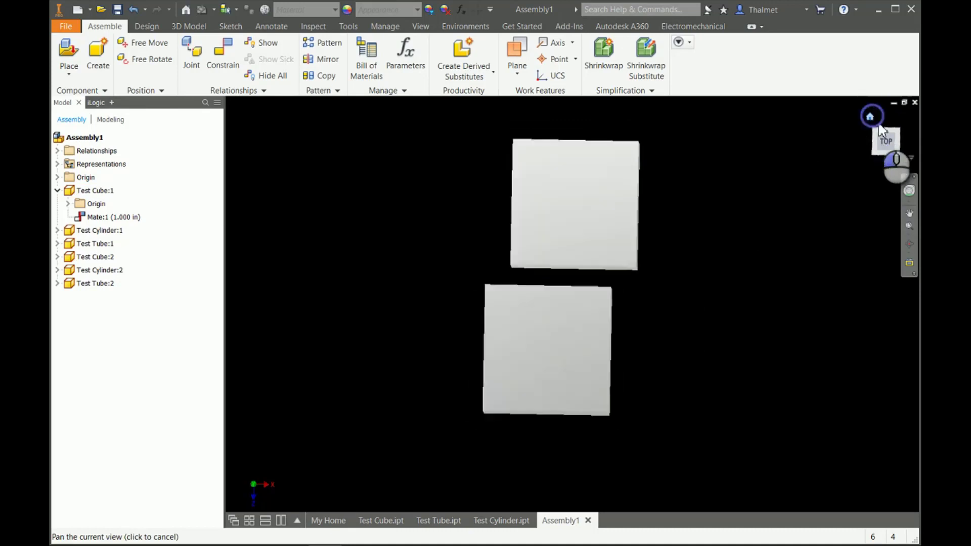
pyautogui.scroll(5, 745, 275)
pyautogui.scroll(-2, 709, 287)
pyautogui.scroll(1, 693, 281)
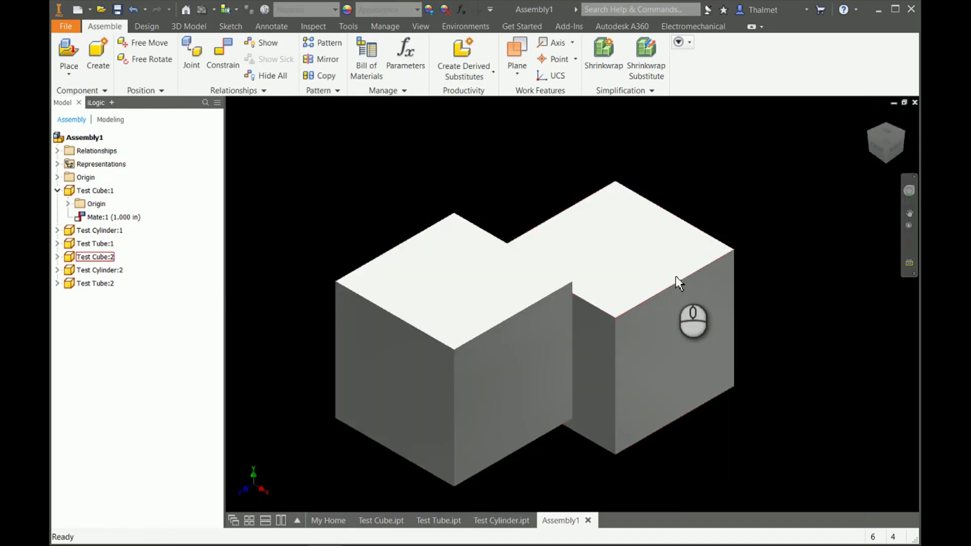
pyautogui.press('m')
pyautogui.click(602, 347)
pyautogui.scroll(-4, 621, 265)
pyautogui.keyDown('shift'); pyautogui.moveTo(640, 263); pyautogui.dragTo(571, 261, button='middle'); pyautogui.keyUp('shift')
pyautogui.click(547, 304)
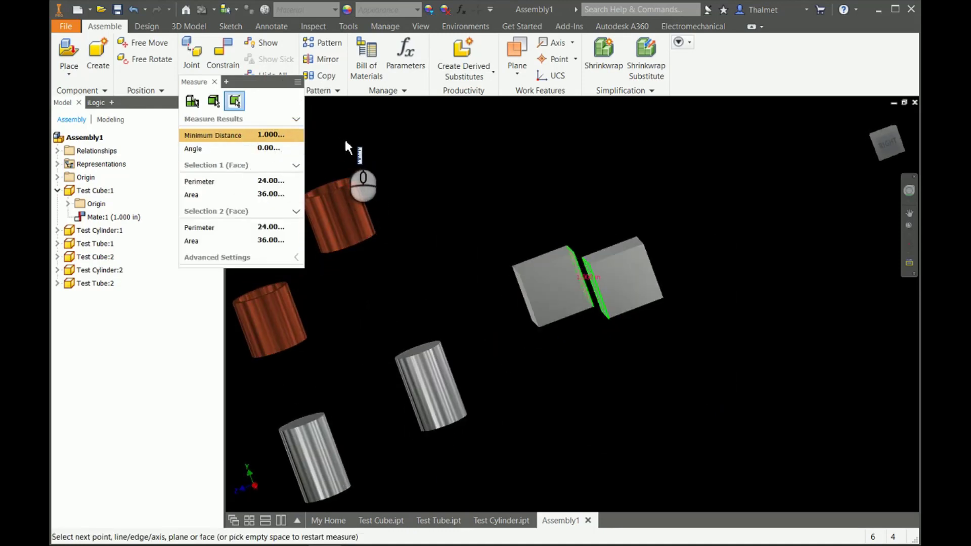
pyautogui.press('Escape')
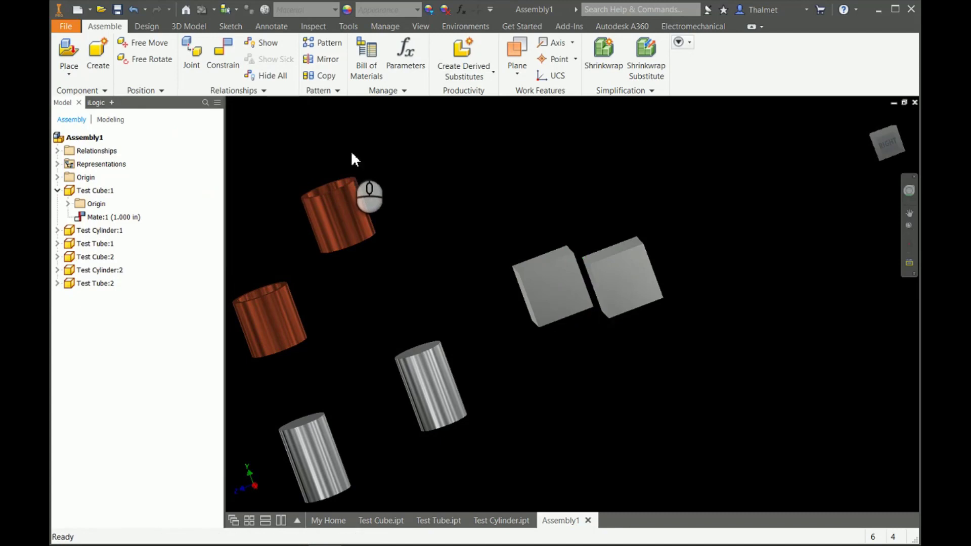
# Step: Edit the mate constraint between the two cubes and set its offset to -1 in
pyautogui.click(867, 120)
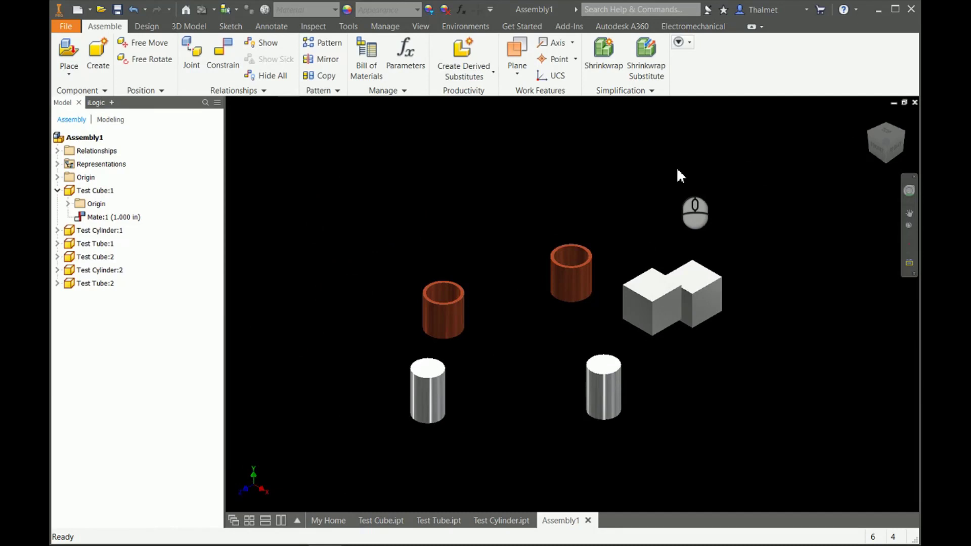
pyautogui.rightClick(134, 219)
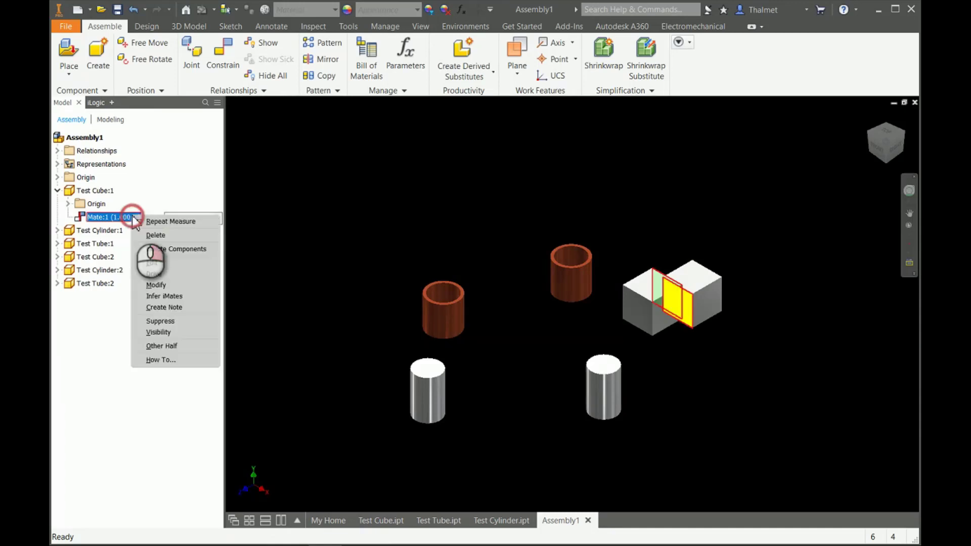
pyautogui.click(161, 270)
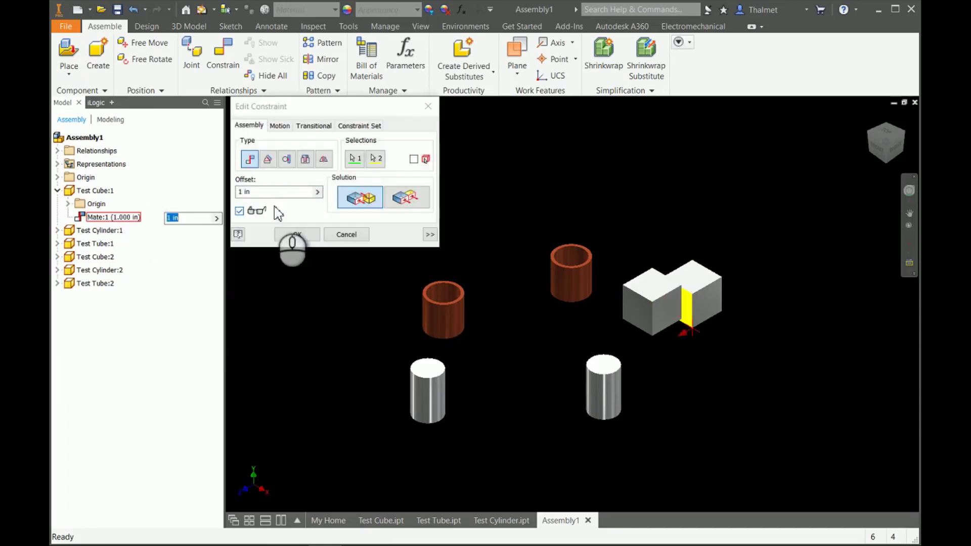
pyautogui.moveTo(261, 192); pyautogui.dragTo(236, 191)
pyautogui.write('-1')
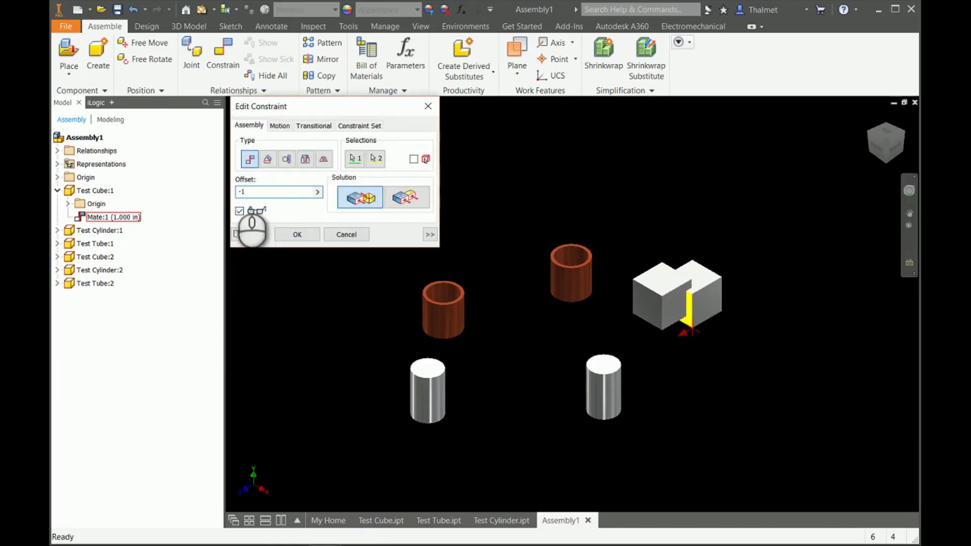
pyautogui.click(298, 235)
# Step: Slide Test Cube:1 against Test Cube:2 to examine how the negative offset makes the cubes overlap
pyautogui.scroll(6, 714, 318)
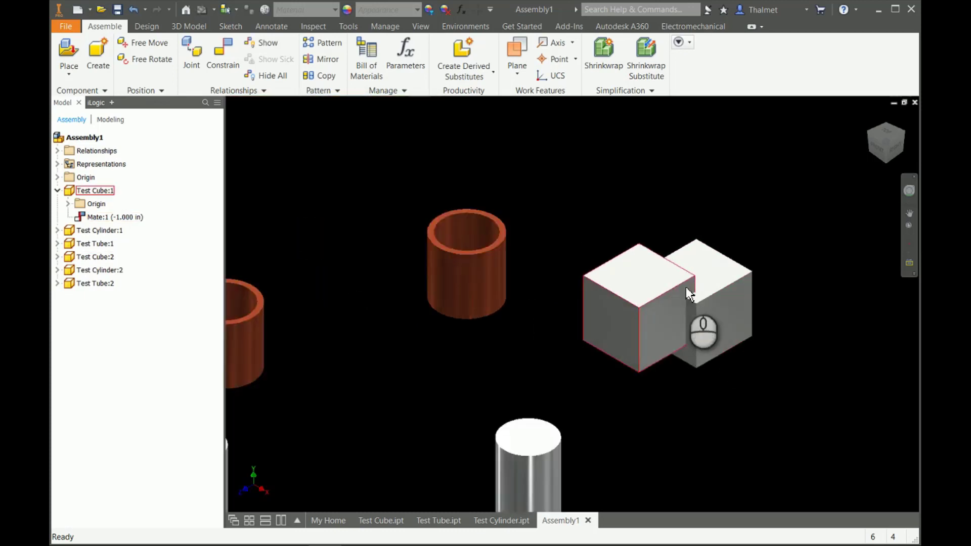
pyautogui.scroll(-2, 684, 291)
pyautogui.moveTo(504, 238); pyautogui.dragTo(560, 251)
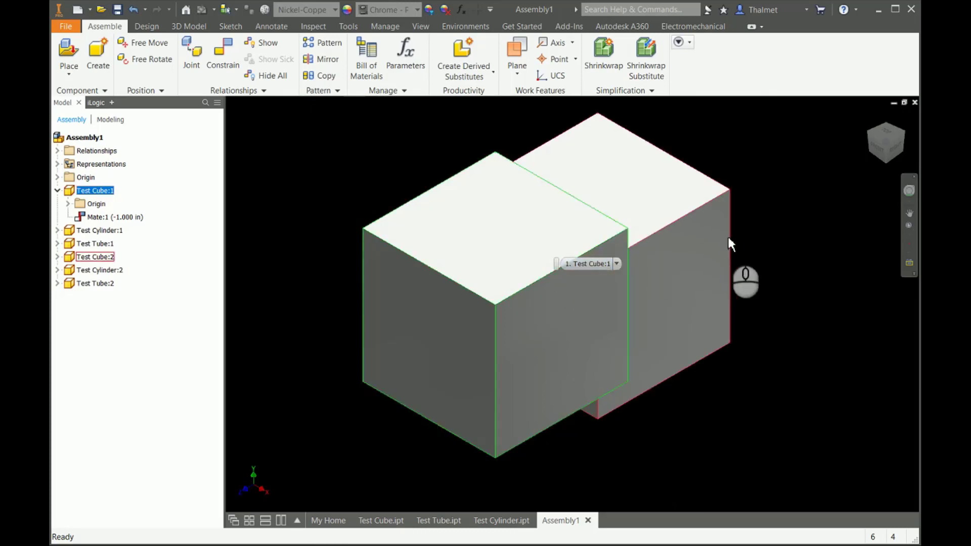
# Step: Delete the mate constraint between the cubes and move Test Cube:1 away from Test Cube:2
pyautogui.scroll(-5, 725, 230)
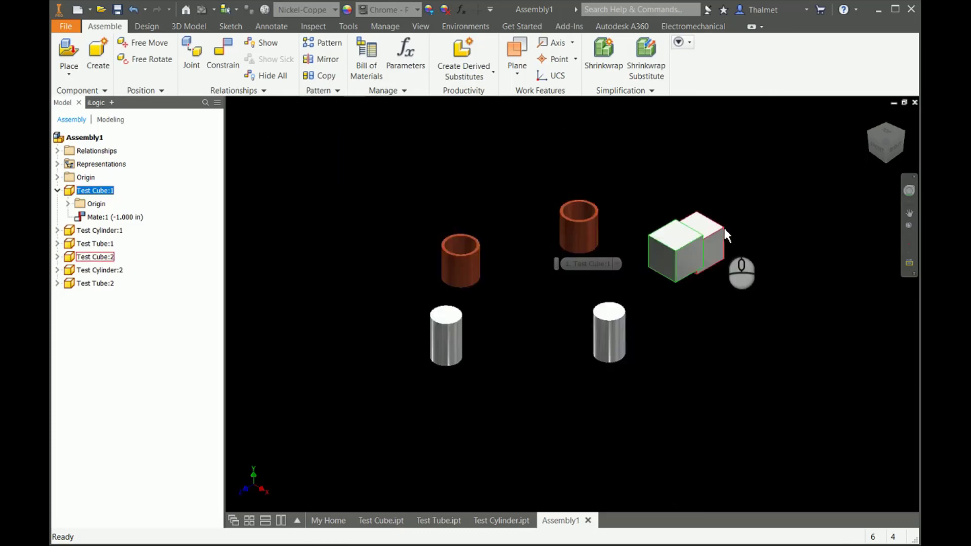
pyautogui.click(139, 217)
pyautogui.rightClick(141, 217)
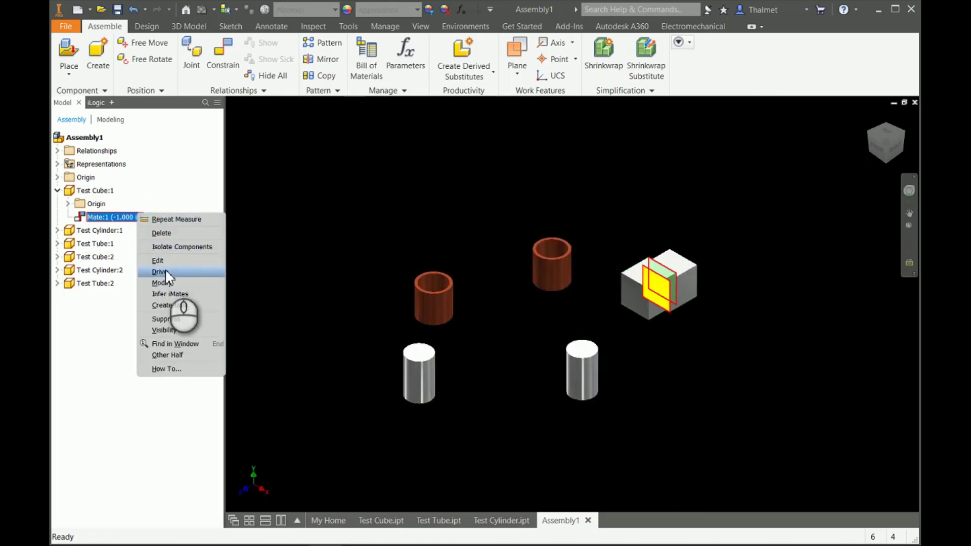
pyautogui.click(162, 234)
pyautogui.moveTo(663, 299); pyautogui.dragTo(619, 307)
pyautogui.click(696, 346)
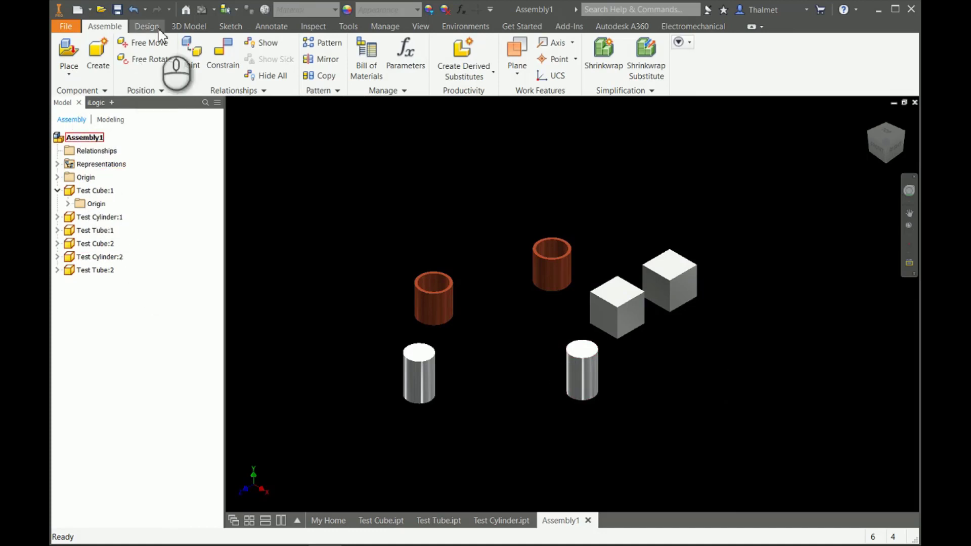
pyautogui.click(214, 56)
pyautogui.moveTo(590, 240); pyautogui.dragTo(514, 211, button='middle')
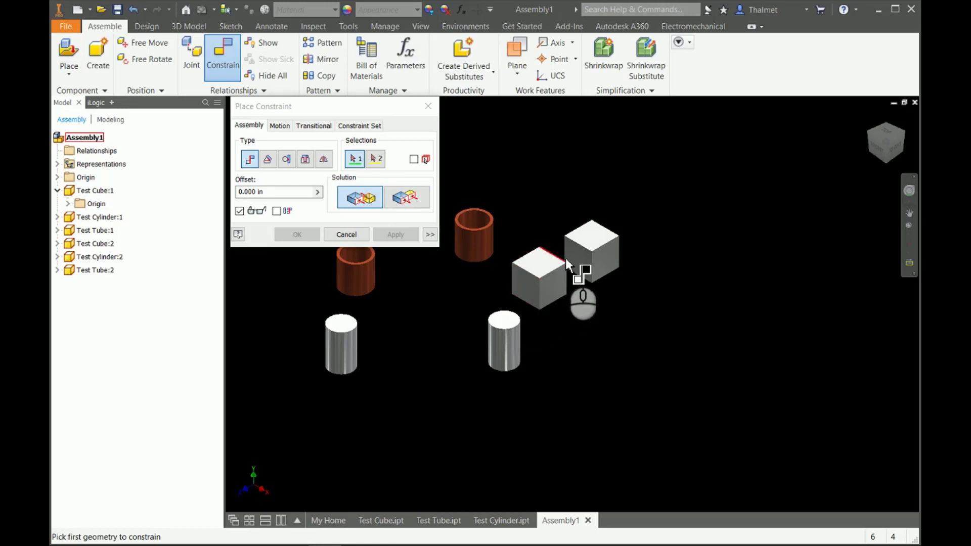
pyautogui.moveTo(565, 258)
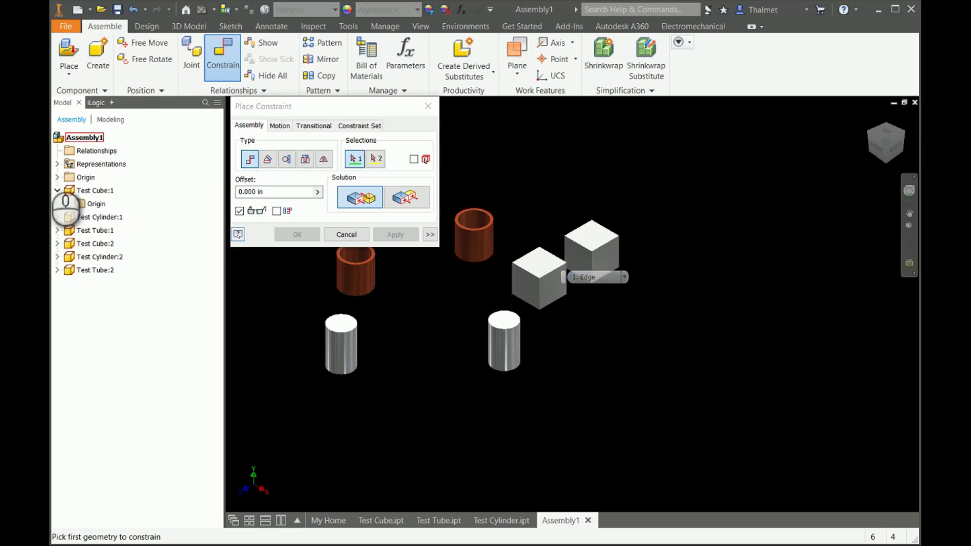
pyautogui.press('Escape')
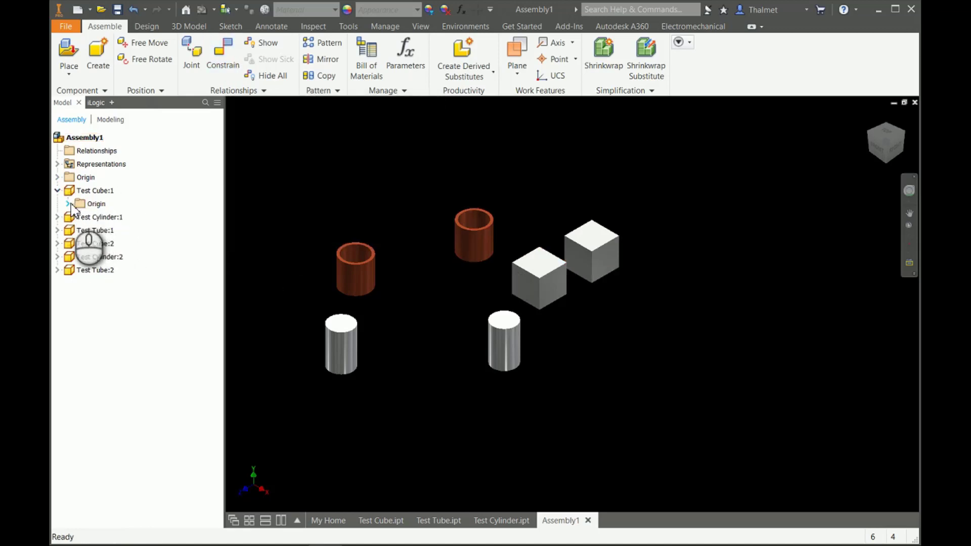
# Step: Expand the Origin folder of Test Cube:1 and examine its planes, axes and center point
pyautogui.doubleClick(94, 204)
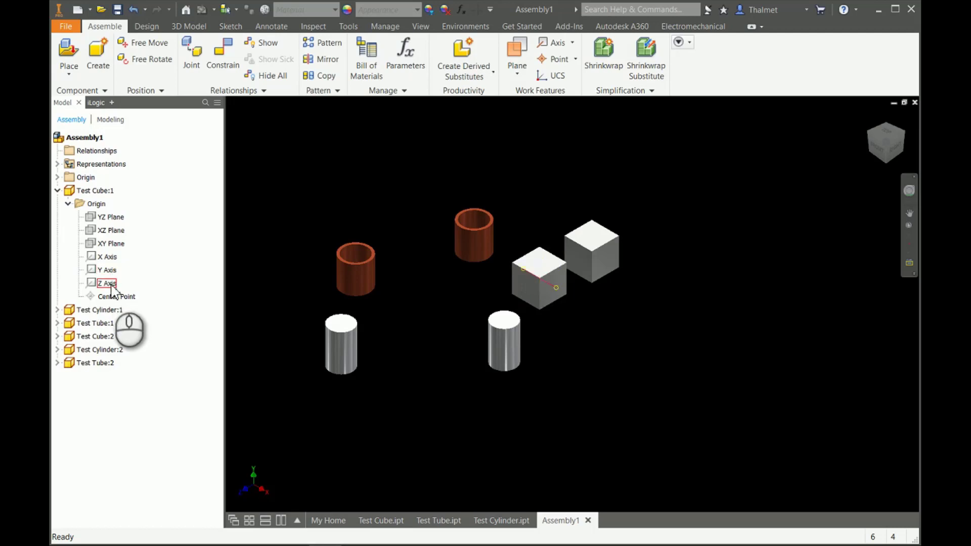
pyautogui.scroll(-5, 511, 268)
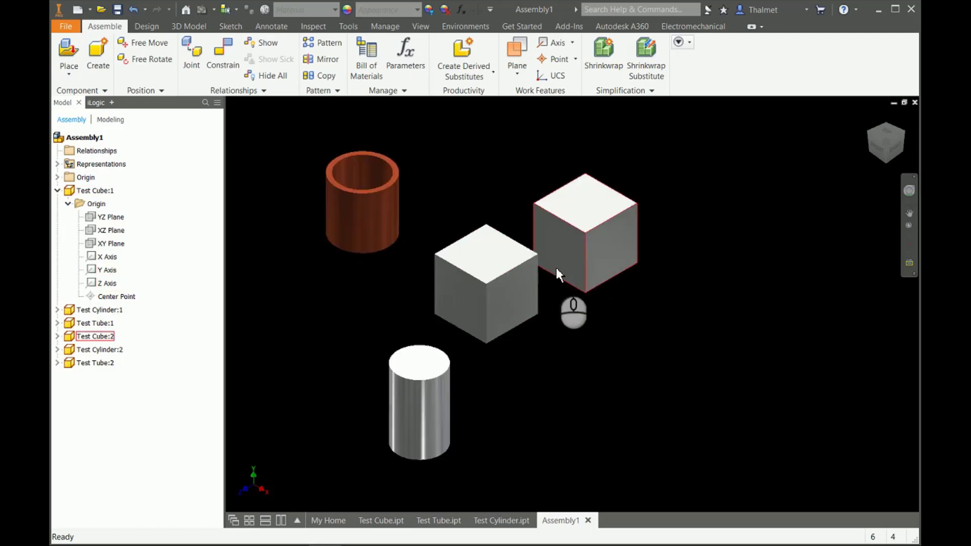
pyautogui.moveTo(508, 267); pyautogui.dragTo(435, 266, button='middle')
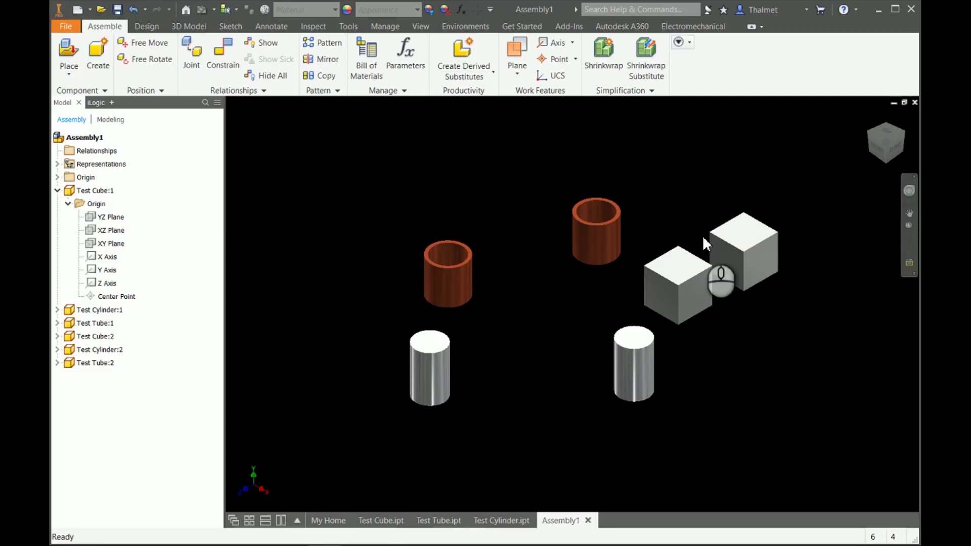
# Step: Place a flush constraint with 0 in offset between the right-hand faces of Test Cube:1 and Test Cube:2
pyautogui.click(232, 48)
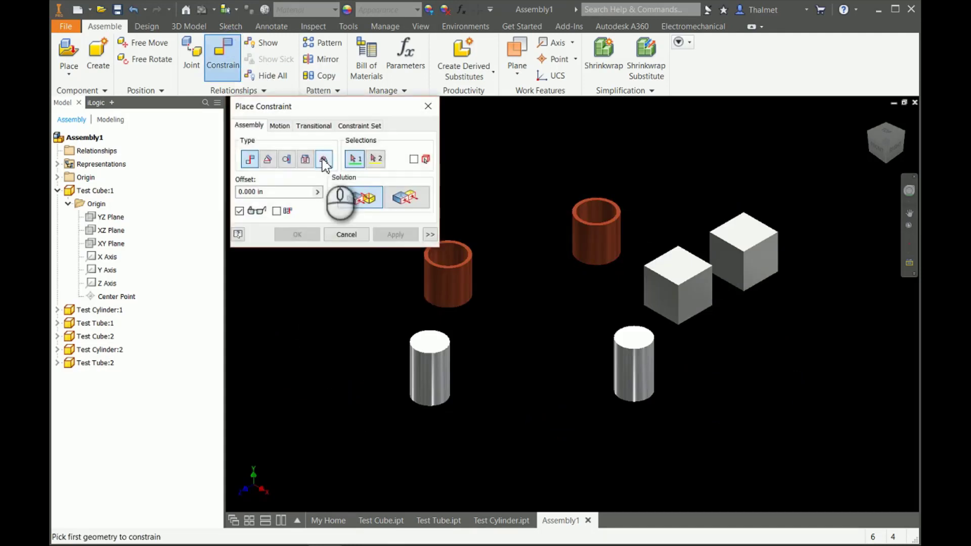
pyautogui.click(409, 199)
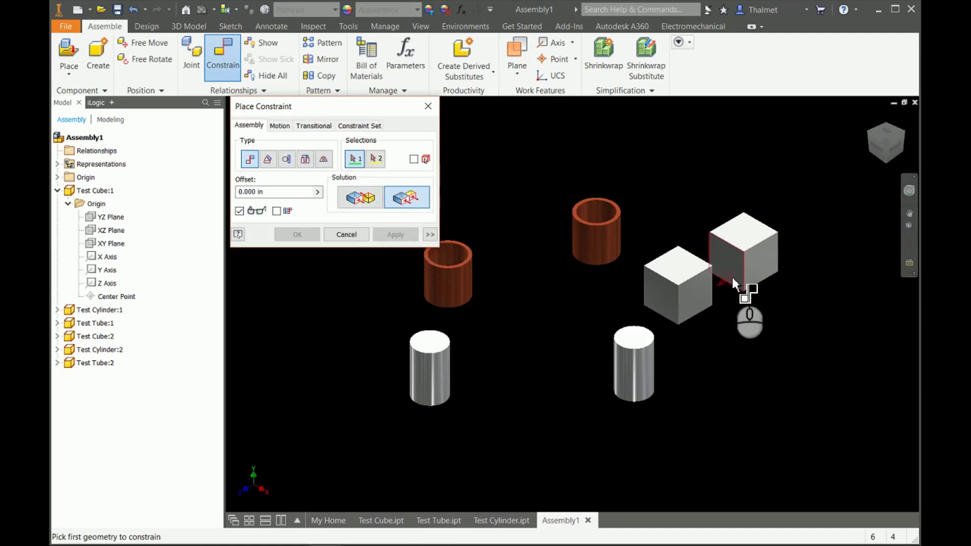
pyautogui.scroll(-3, 730, 275)
pyautogui.moveTo(730, 279); pyautogui.dragTo(693, 308, button='middle')
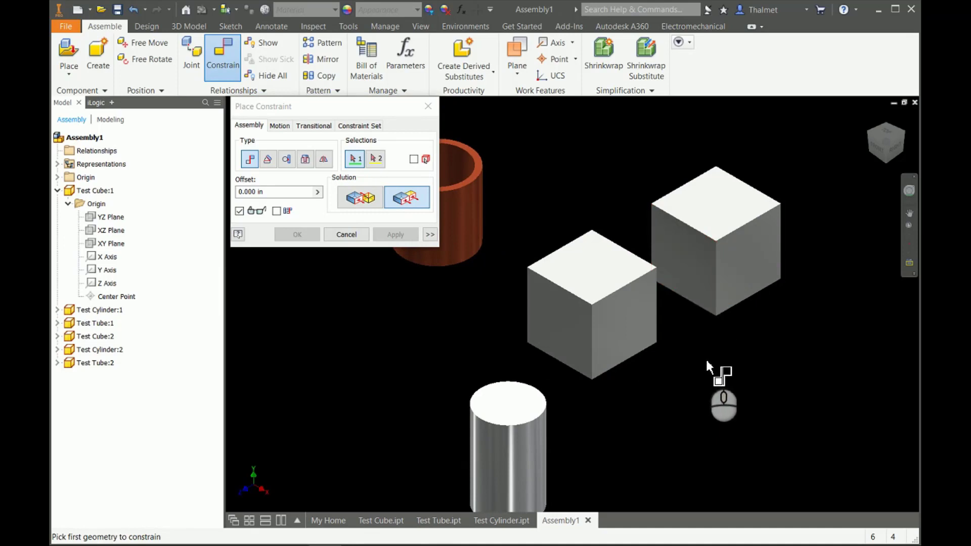
pyautogui.click(636, 326)
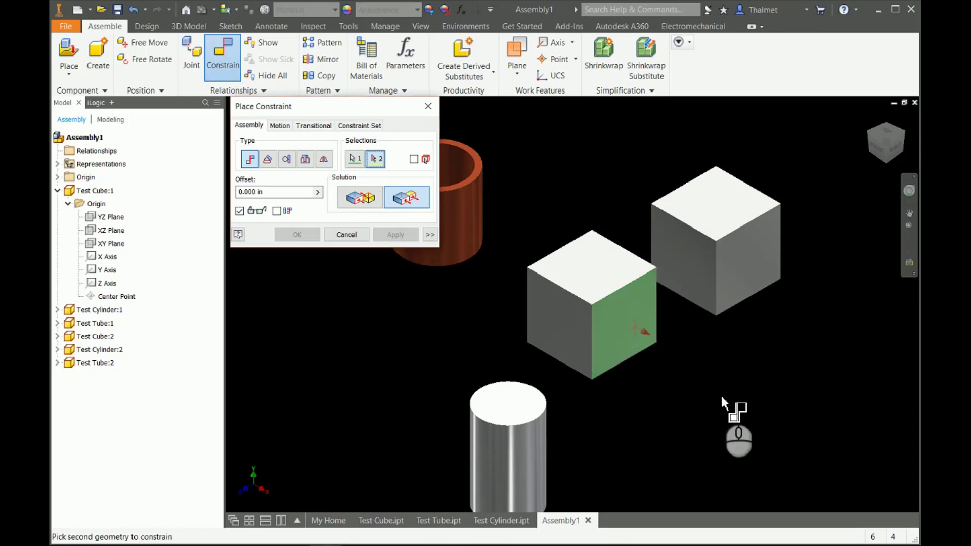
pyautogui.click(754, 267)
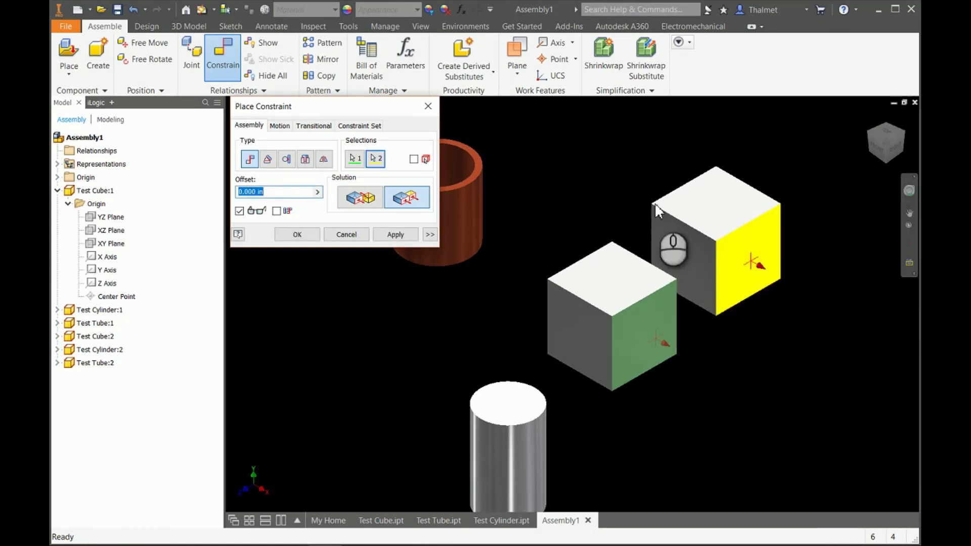
pyautogui.click(306, 235)
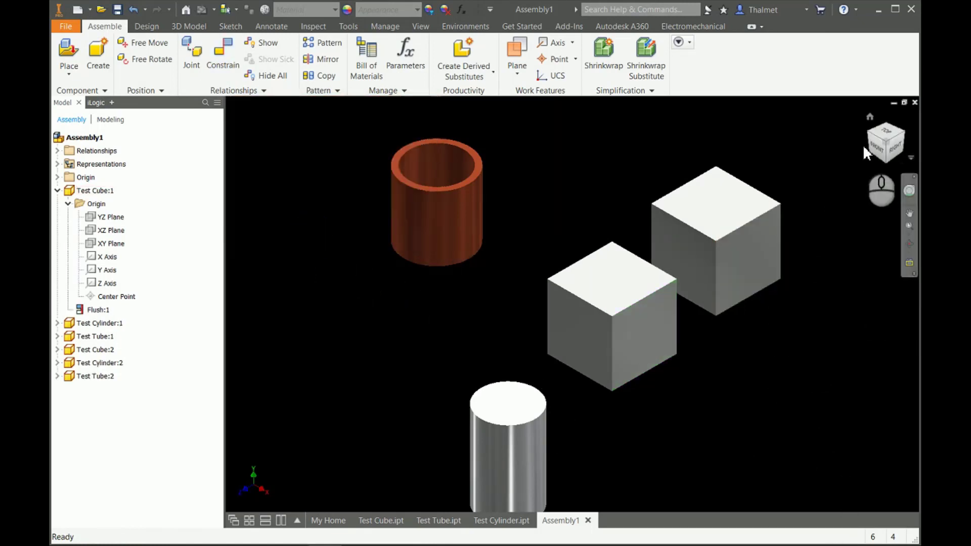
# Step: Slide the flush-constrained cubes around in the top view to examine which movements remain free
pyautogui.click(896, 141)
pyautogui.scroll(5, 626, 373)
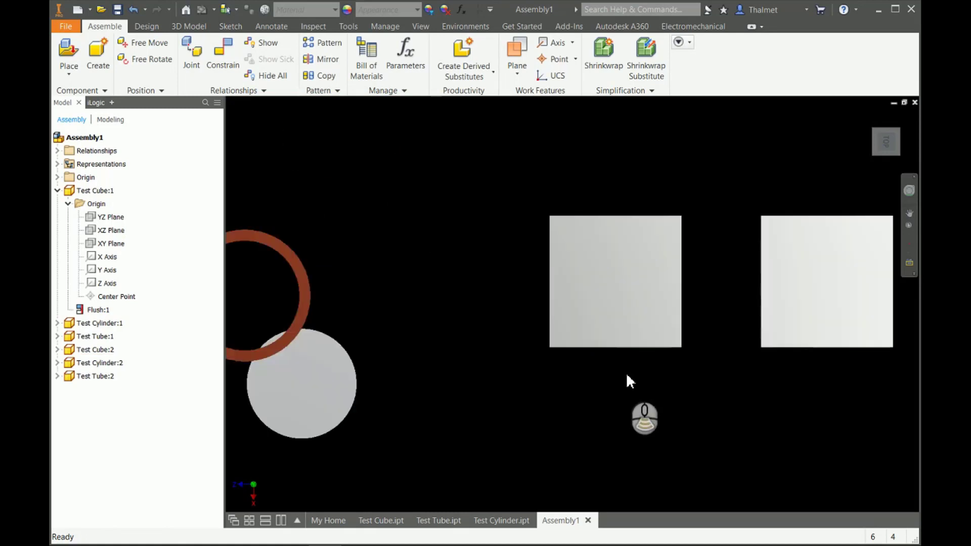
pyautogui.moveTo(671, 360); pyautogui.dragTo(572, 354, button='middle')
pyautogui.moveTo(533, 316); pyautogui.dragTo(600, 320)
pyautogui.moveTo(569, 326); pyautogui.dragTo(547, 314)
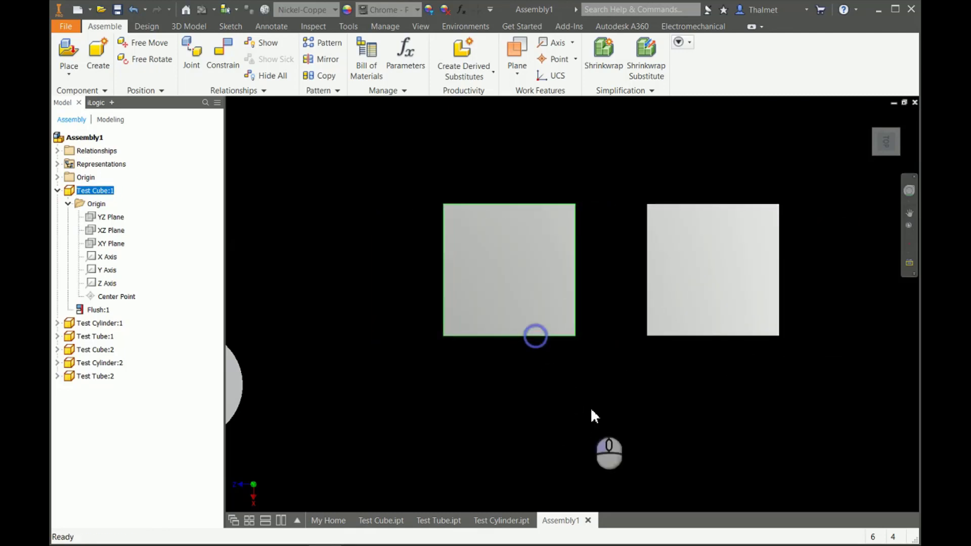
pyautogui.click(729, 335)
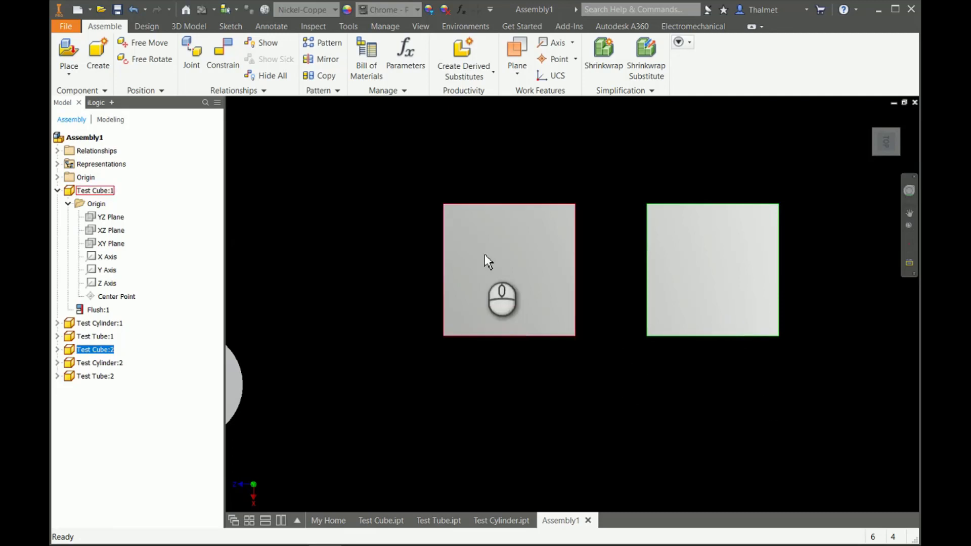
pyautogui.moveTo(485, 260); pyautogui.dragTo(441, 247)
pyautogui.click(579, 433)
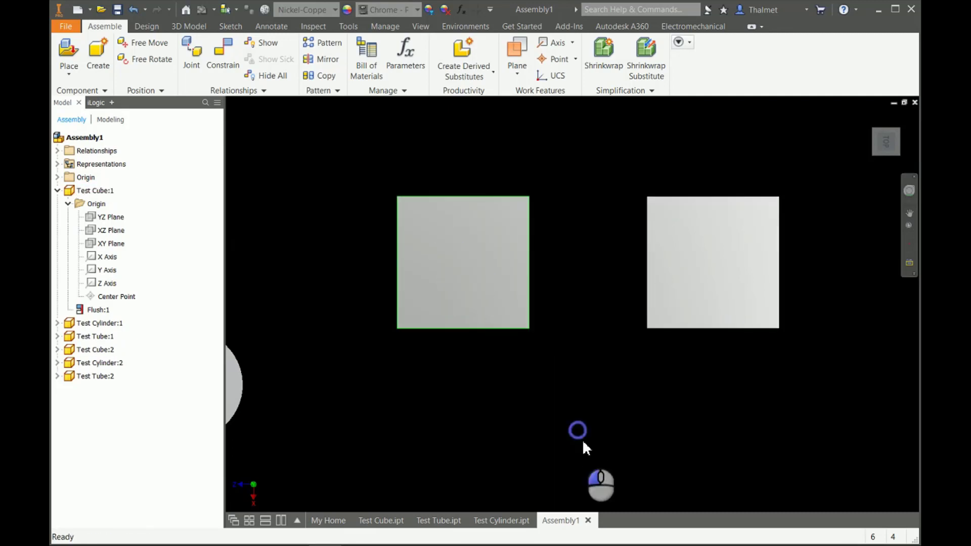
# Step: Modify the flush constraint between the cubes to an offset of 1 in
pyautogui.click(882, 125)
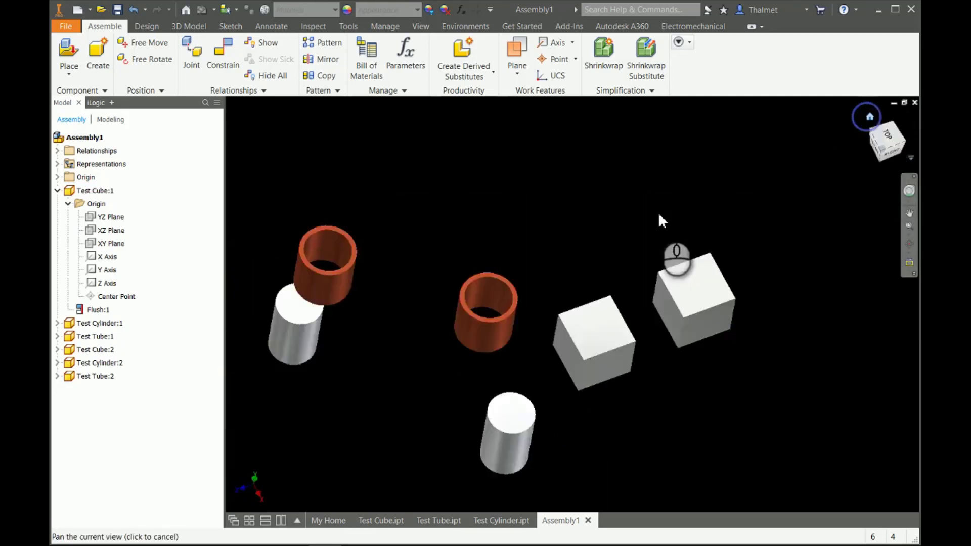
pyautogui.rightClick(103, 310)
pyautogui.click(195, 298)
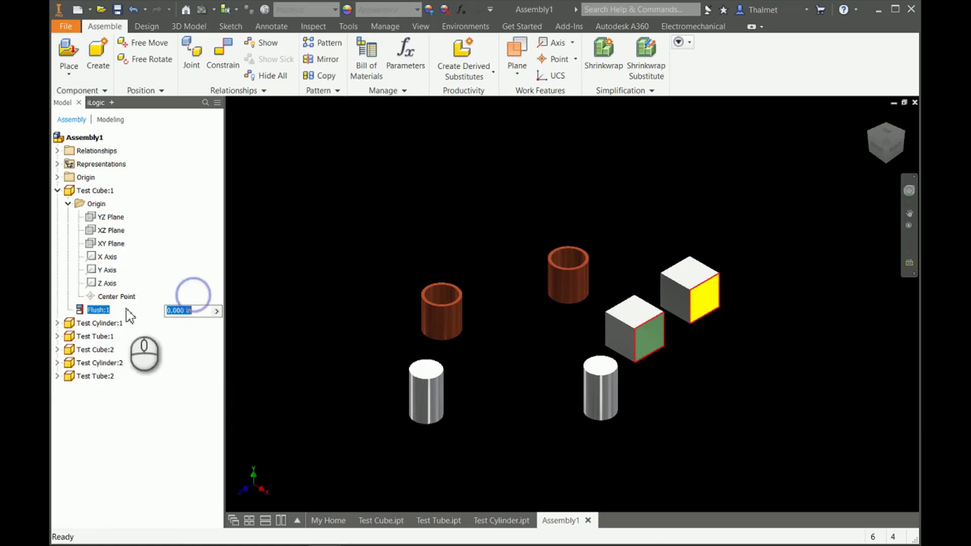
pyautogui.write('1')
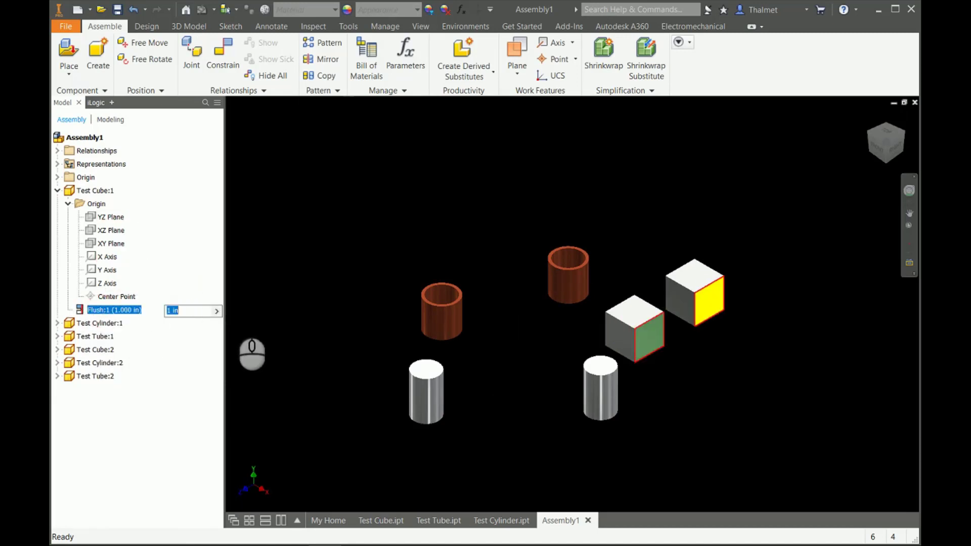
pyautogui.click(708, 261)
# Step: Move Test Cube:1 in the top view to examine how the flush offset affects its alignment with Test Cube:2
pyautogui.scroll(-5, 709, 262)
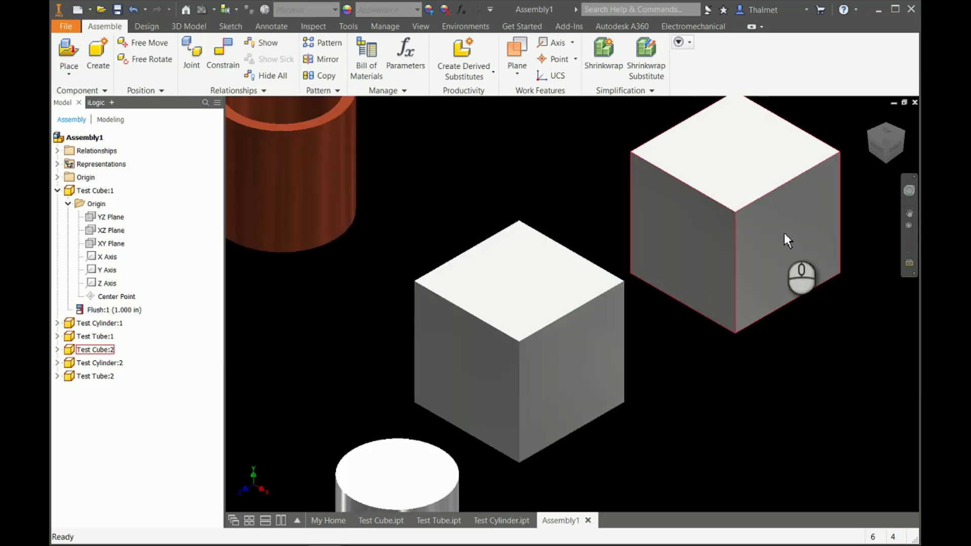
pyautogui.click(886, 134)
pyautogui.scroll(-5, 636, 249)
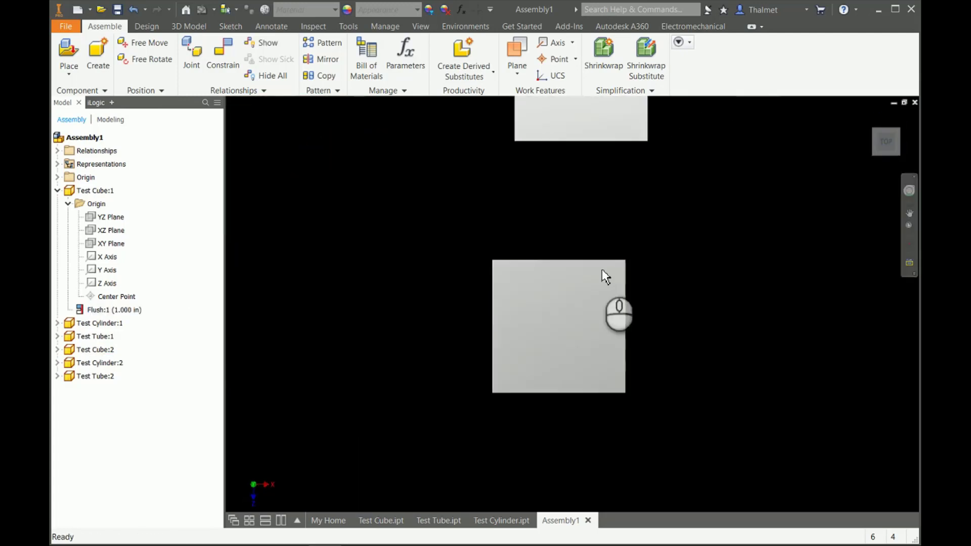
pyautogui.moveTo(605, 275); pyautogui.dragTo(579, 237)
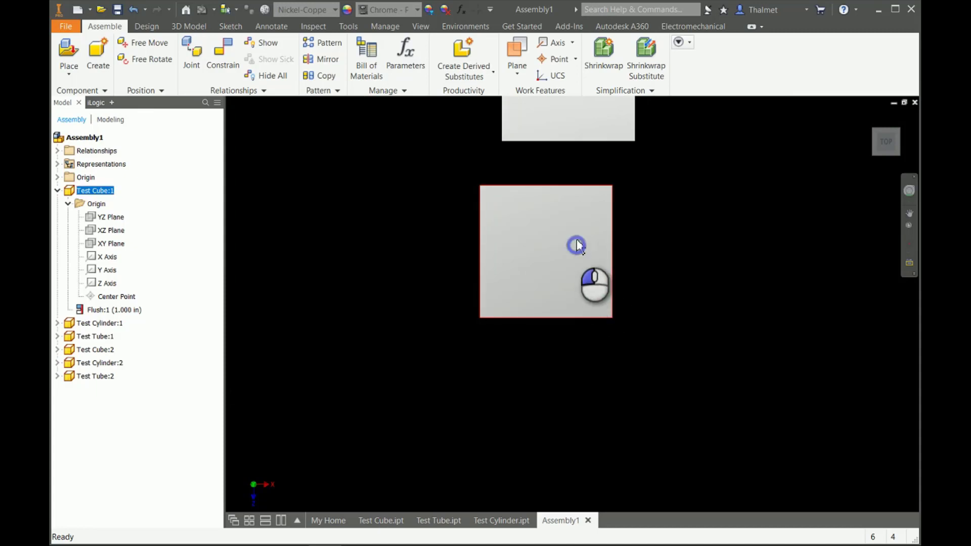
pyautogui.moveTo(576, 244); pyautogui.dragTo(598, 263)
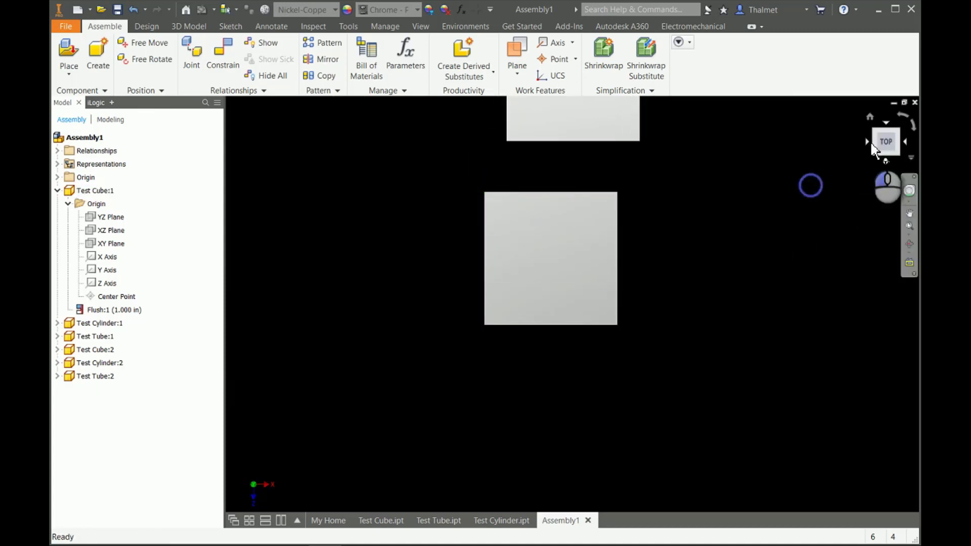
pyautogui.click(870, 118)
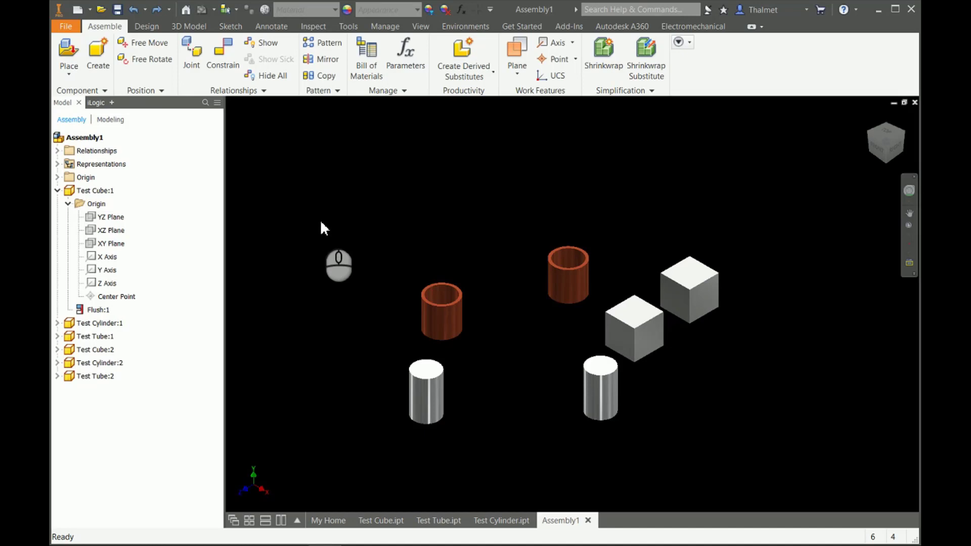
# Step: Place a tangent constraint with the Outside solution and 0 in offset between the front face of Test Cube:1 and the side of Test Cylinder:2
pyautogui.press('c')
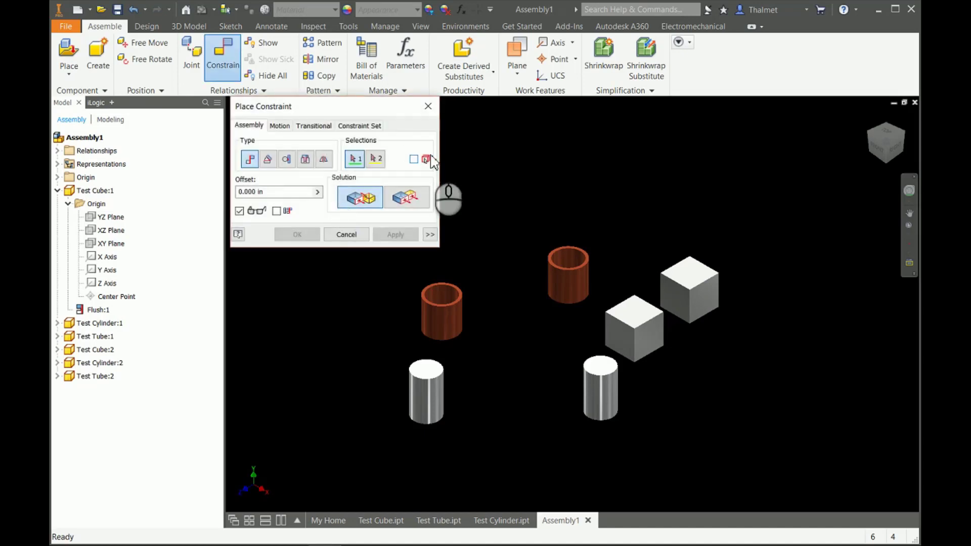
pyautogui.click(267, 159)
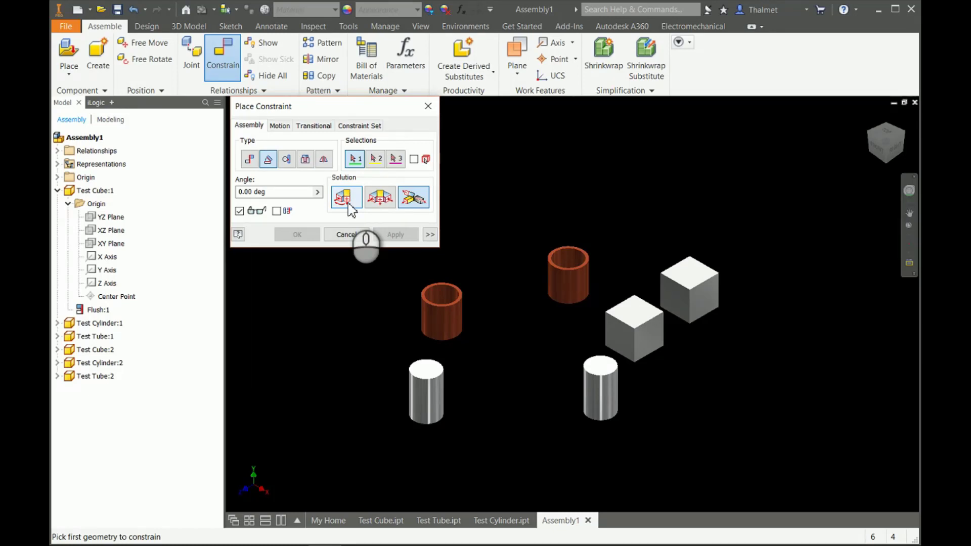
pyautogui.click(286, 158)
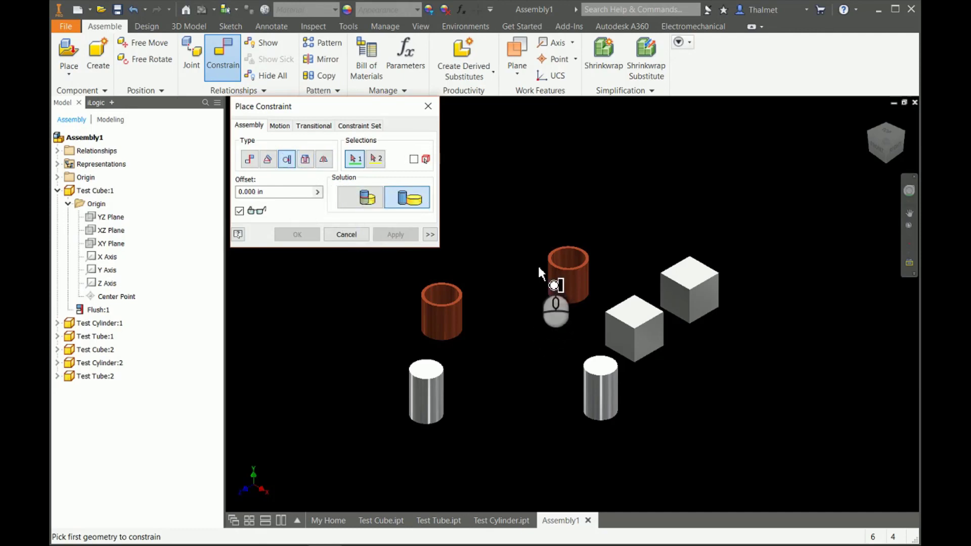
pyautogui.moveTo(583, 336); pyautogui.dragTo(671, 338, button='middle')
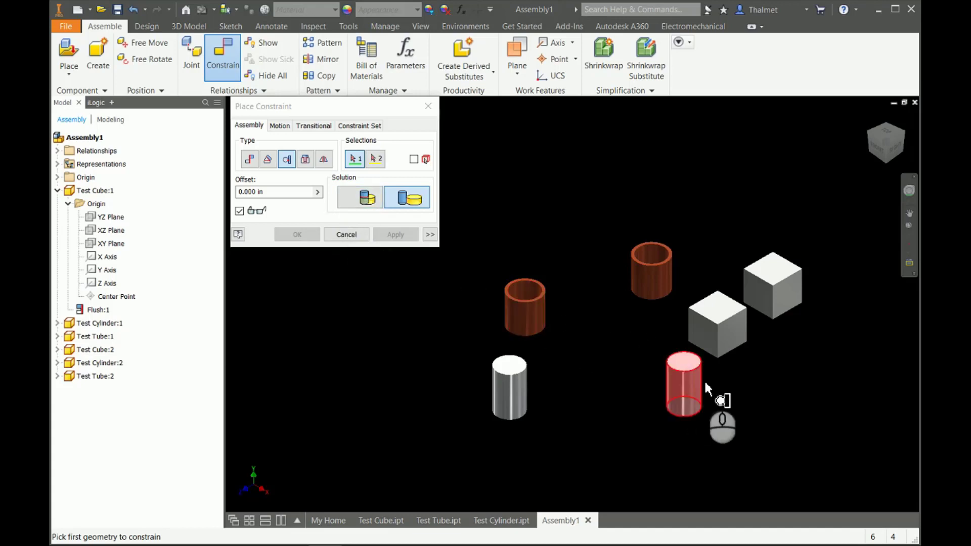
pyautogui.click(702, 340)
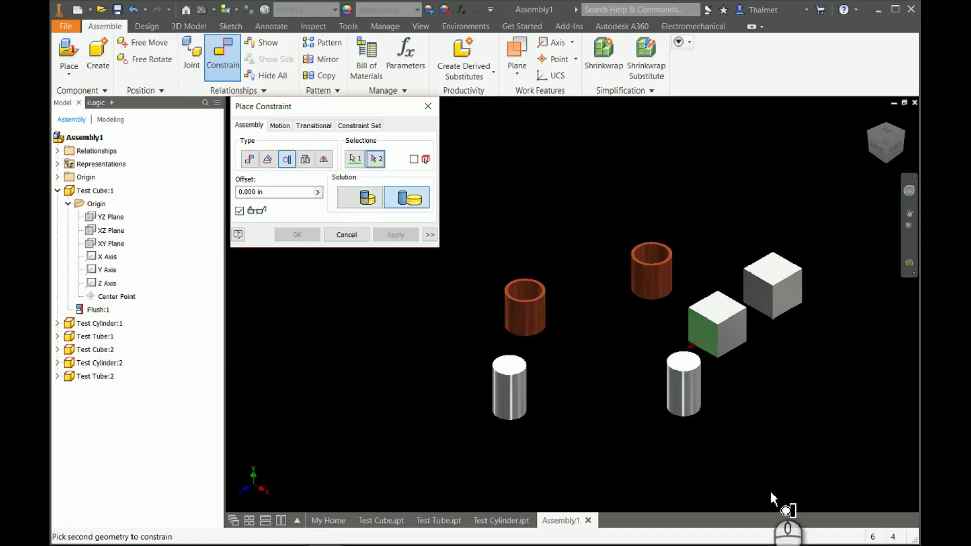
pyautogui.click(701, 384)
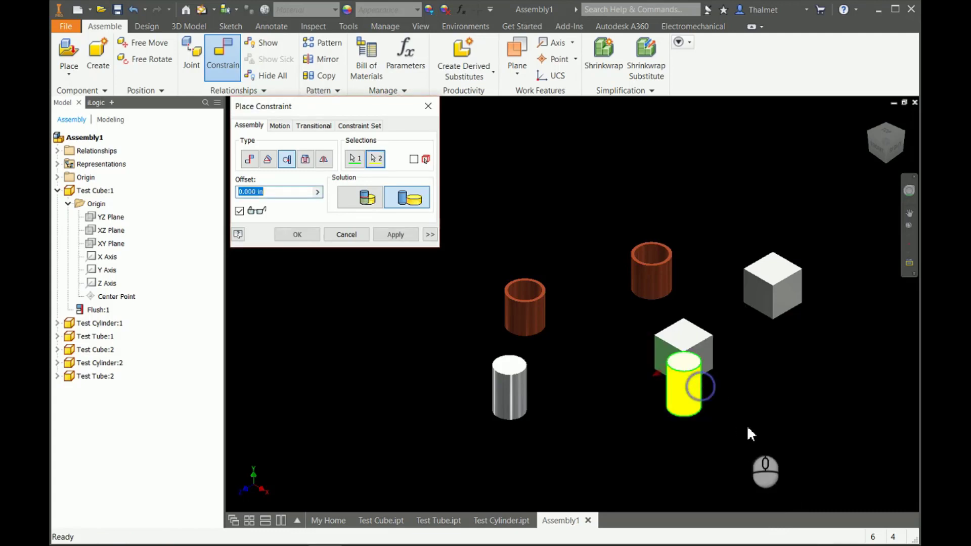
pyautogui.click(298, 234)
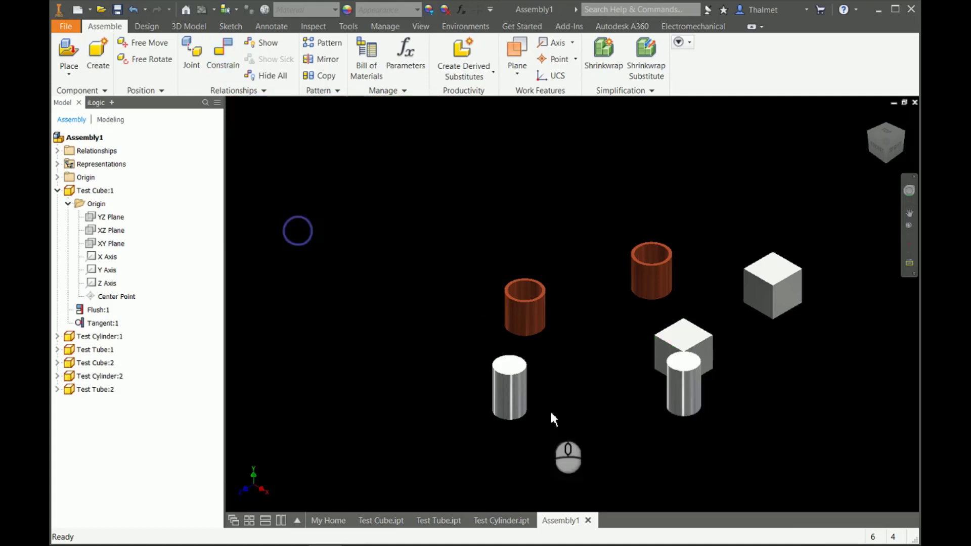
# Step: Move the cylinder and cubes in the top view to test how the tangent and flush constraints act together
pyautogui.click(887, 136)
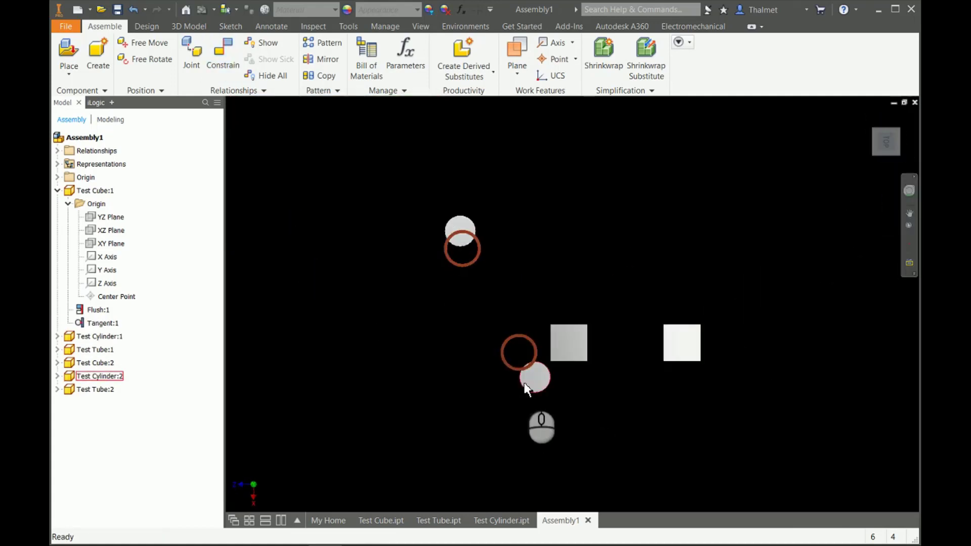
pyautogui.scroll(3, 526, 386)
pyautogui.moveTo(603, 282); pyautogui.dragTo(695, 341)
pyautogui.moveTo(823, 368); pyautogui.dragTo(806, 387)
pyautogui.moveTo(725, 394)
pyautogui.mouseDown()
pyautogui.moveTo(706, 356)
pyautogui.moveTo(706, 381)
pyautogui.moveTo(713, 394)
pyautogui.moveTo(710, 344)
pyautogui.moveTo(709, 391)
pyautogui.moveTo(709, 372)
pyautogui.moveTo(706, 382)
pyautogui.moveTo(717, 378)
pyautogui.mouseUp()
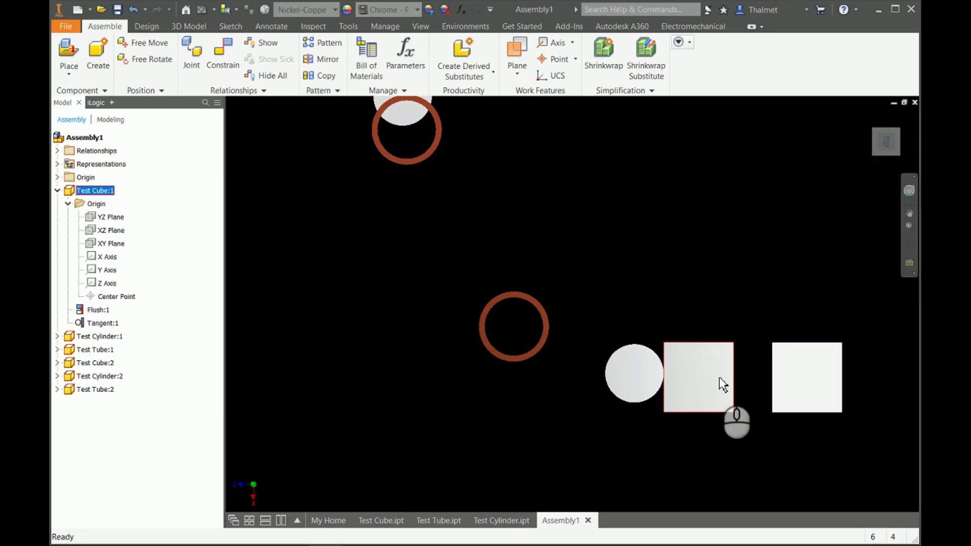
pyautogui.moveTo(719, 387)
pyautogui.mouseDown()
pyautogui.moveTo(716, 369)
pyautogui.moveTo(716, 398)
pyautogui.moveTo(717, 380)
pyautogui.mouseUp()
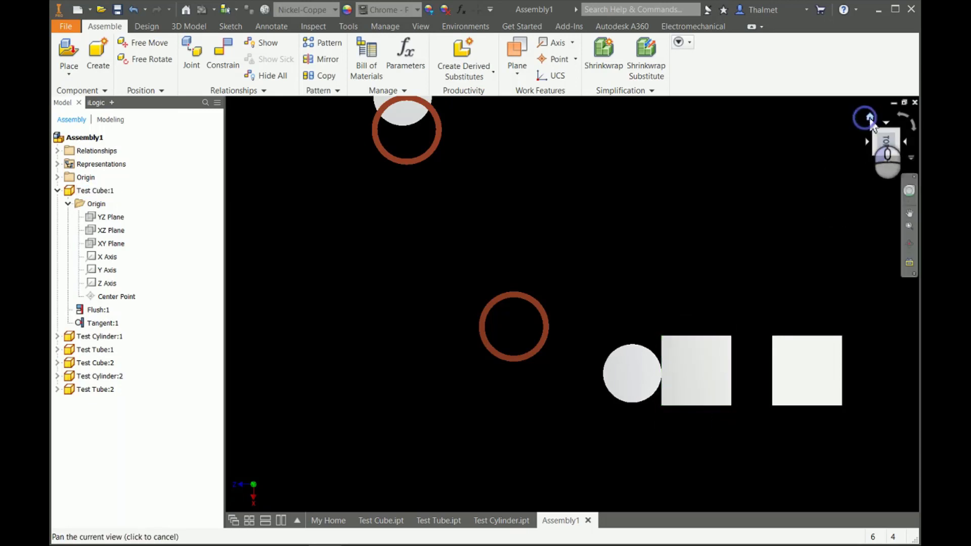
# Step: Edit the tangent constraint between Test Cube:1 and Test Cylinder:2 to use the Inside solution
pyautogui.click(866, 120)
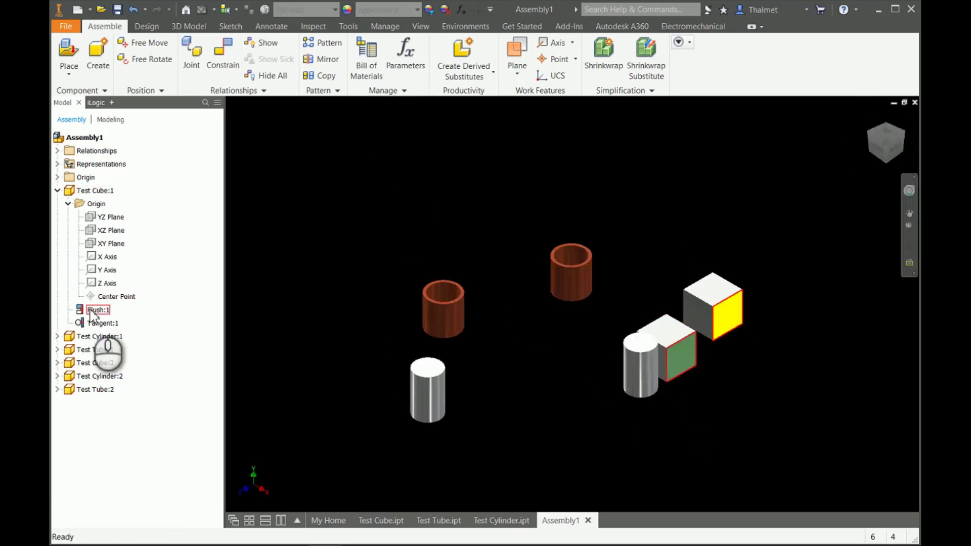
pyautogui.rightClick(104, 323)
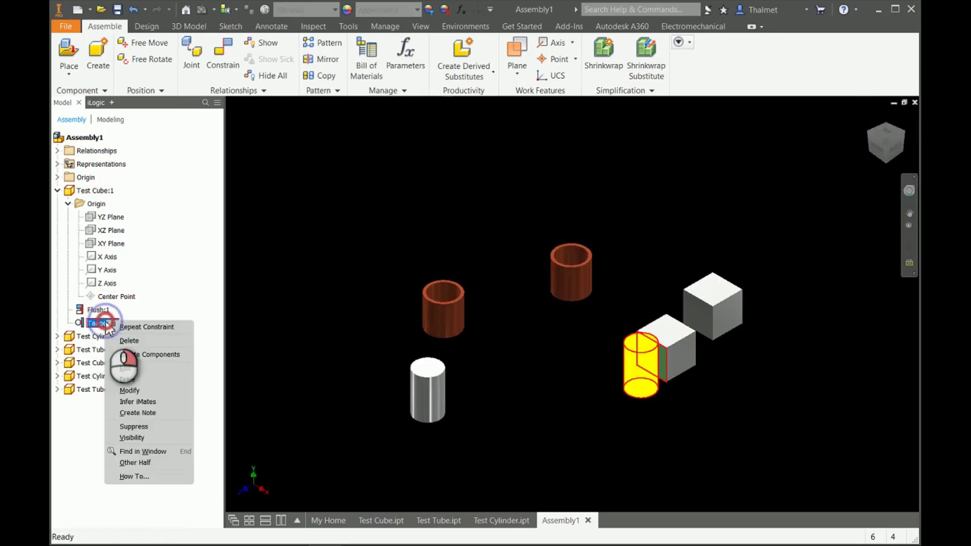
pyautogui.click(129, 368)
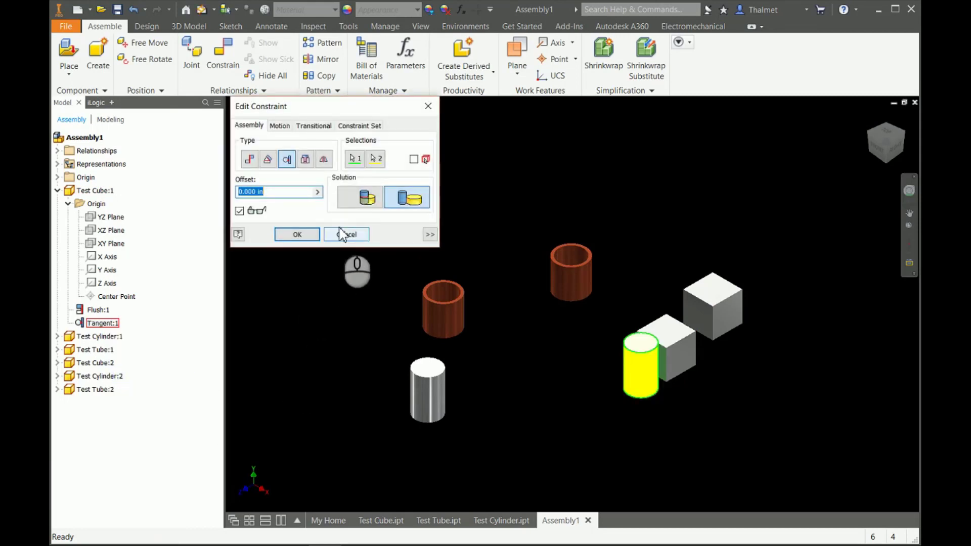
pyautogui.click(373, 200)
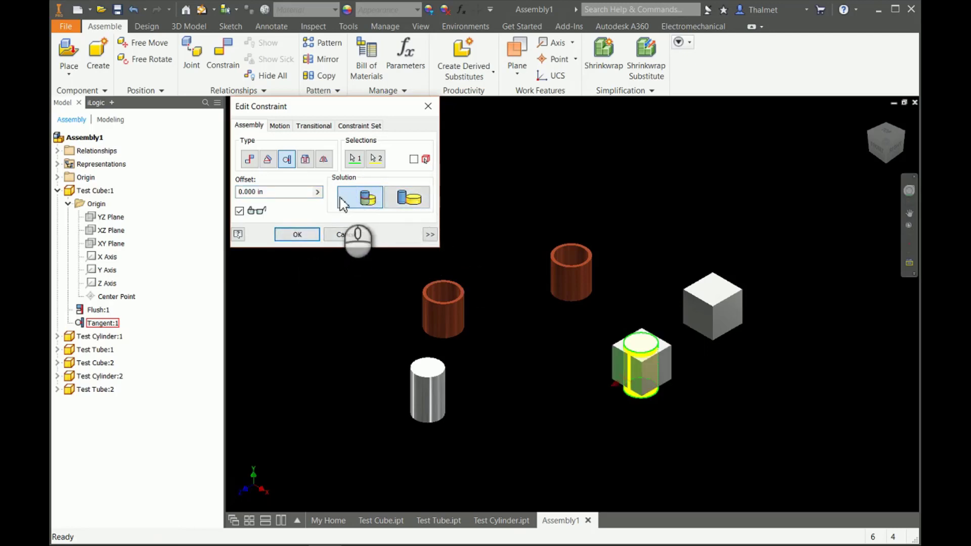
pyautogui.click(306, 234)
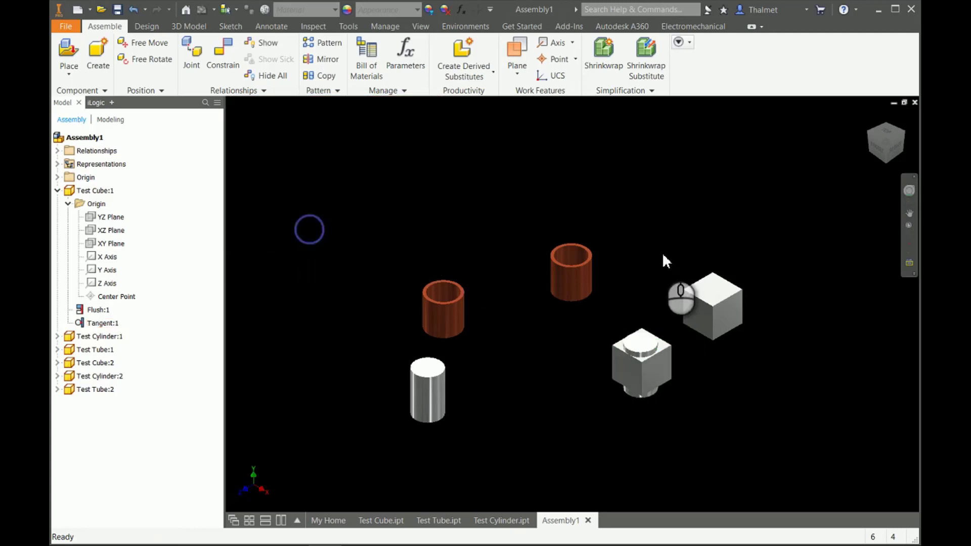
# Step: Move Test Cube:1 sideways in the top view to test the Inside tangent constraint with Test Cylinder:2, and return to the home view
pyautogui.click(891, 140)
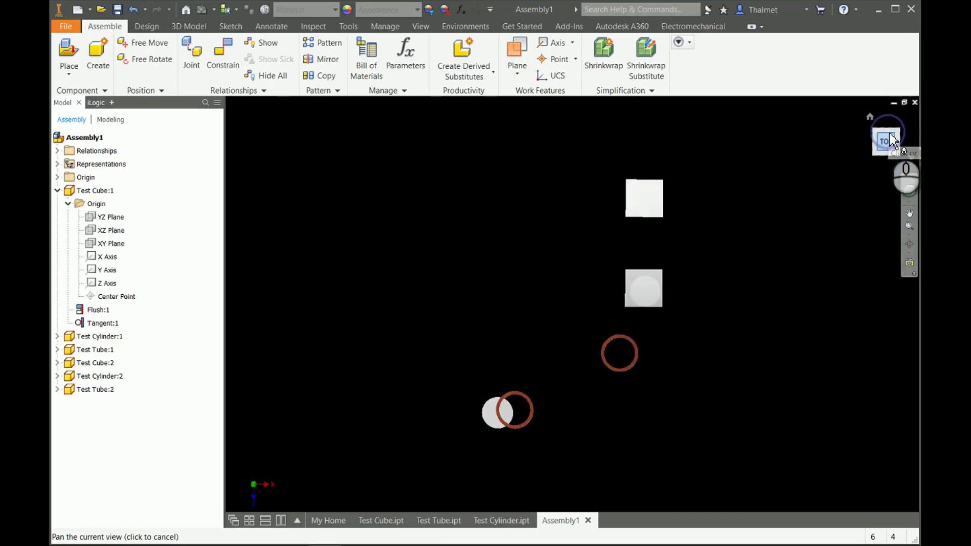
pyautogui.scroll(5, 657, 258)
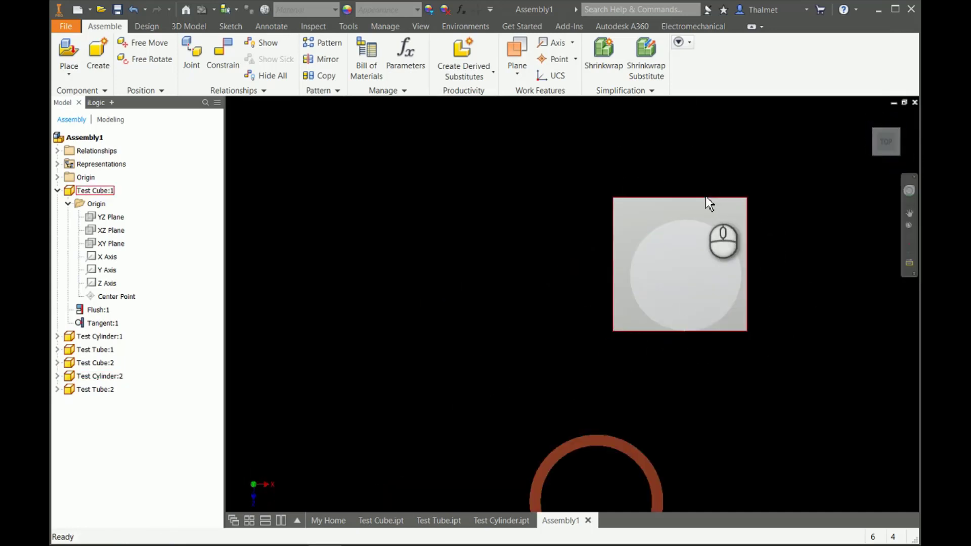
pyautogui.moveTo(703, 203); pyautogui.dragTo(613, 203)
pyautogui.click(818, 140)
pyautogui.click(869, 118)
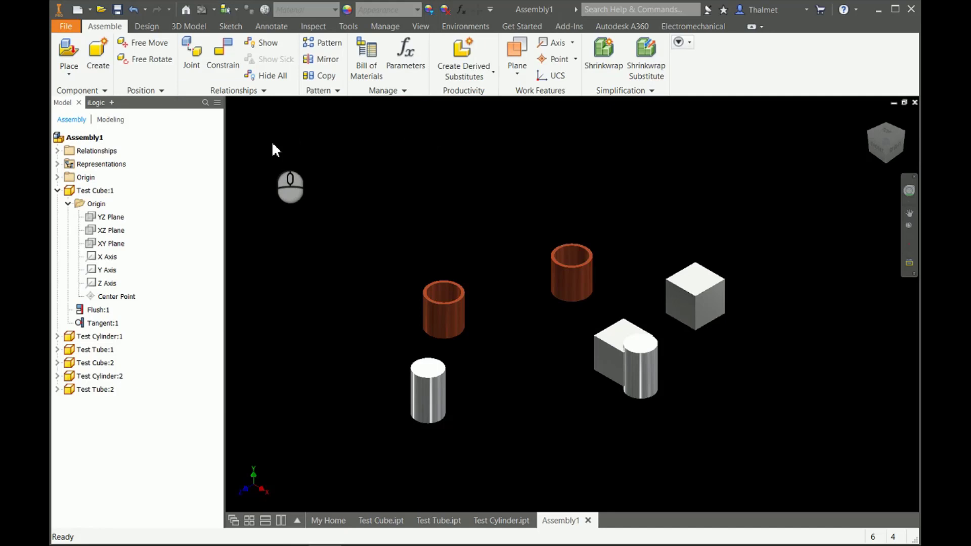
# Step: Place an insert constraint with the Opposed solution and 0 in offset between the top edge of Test Cylinder:1 and the upper rim of the nearest tube
pyautogui.click(223, 56)
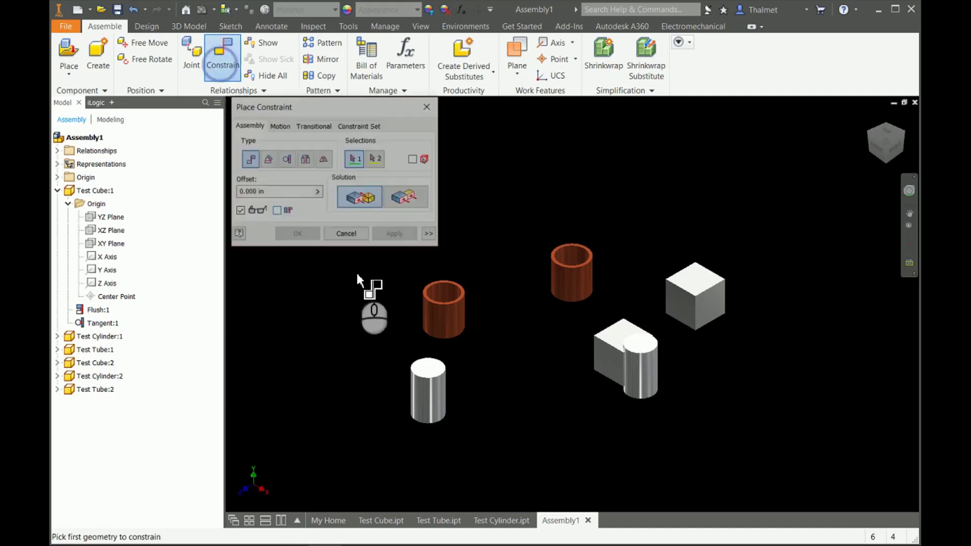
pyautogui.click(308, 160)
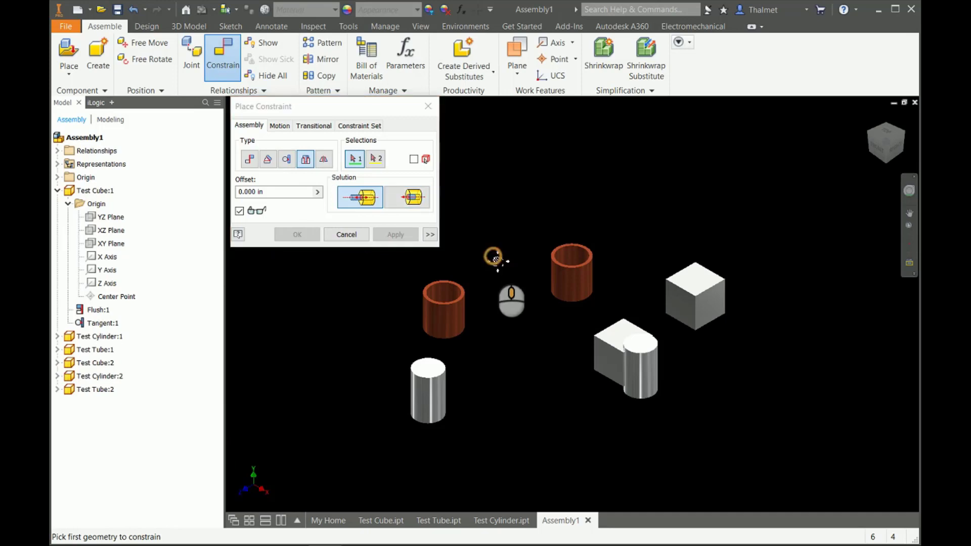
pyautogui.moveTo(479, 247); pyautogui.dragTo(531, 277, button='middle')
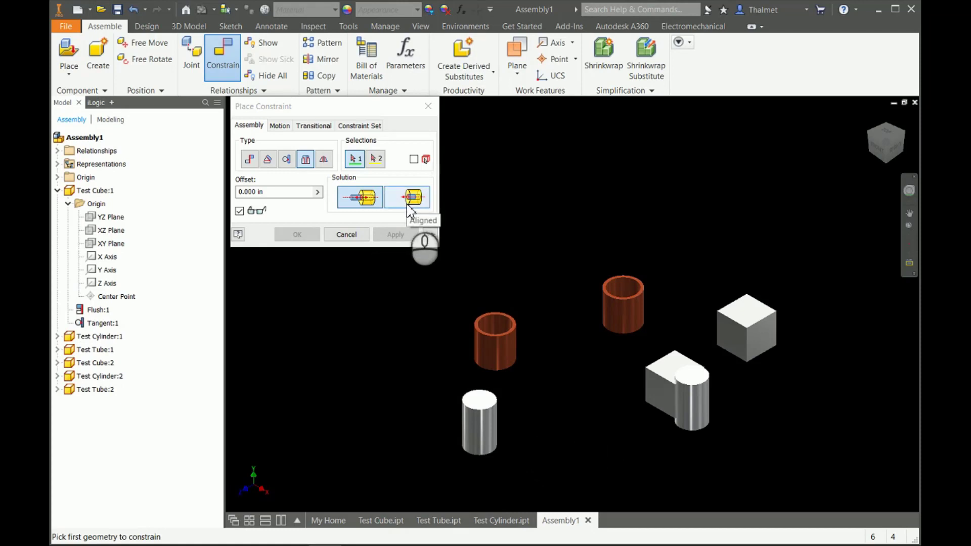
pyautogui.click(490, 417)
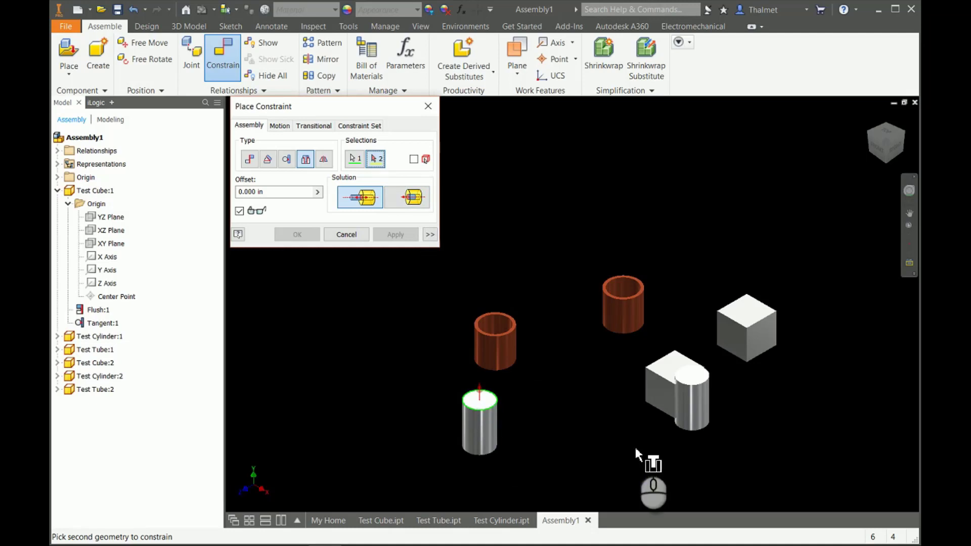
pyautogui.scroll(-5, 476, 402)
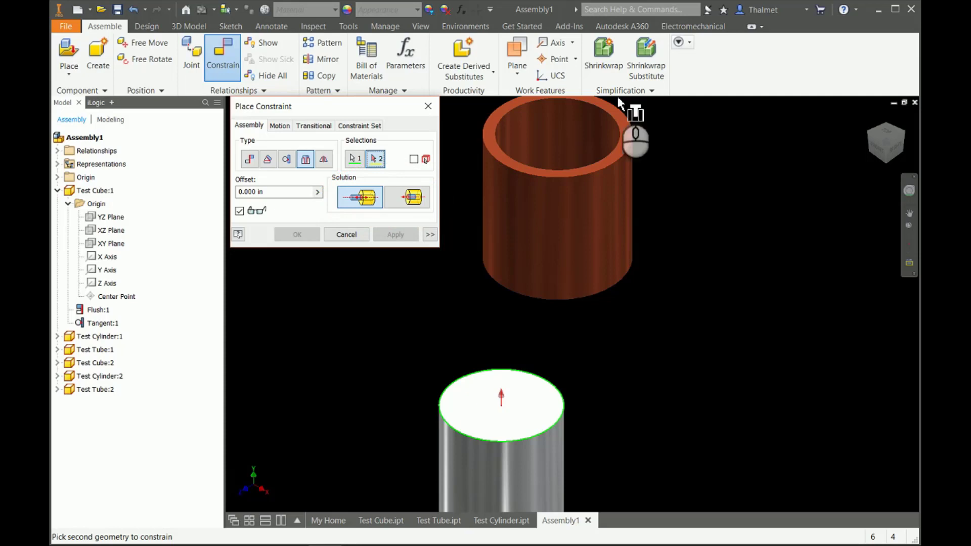
pyautogui.moveTo(718, 165); pyautogui.dragTo(718, 233, button='middle')
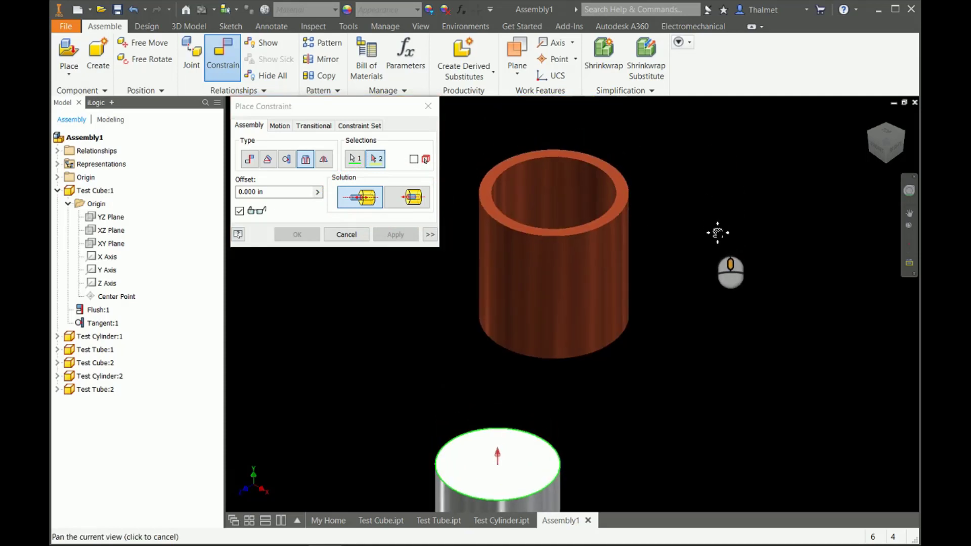
pyautogui.click(630, 194)
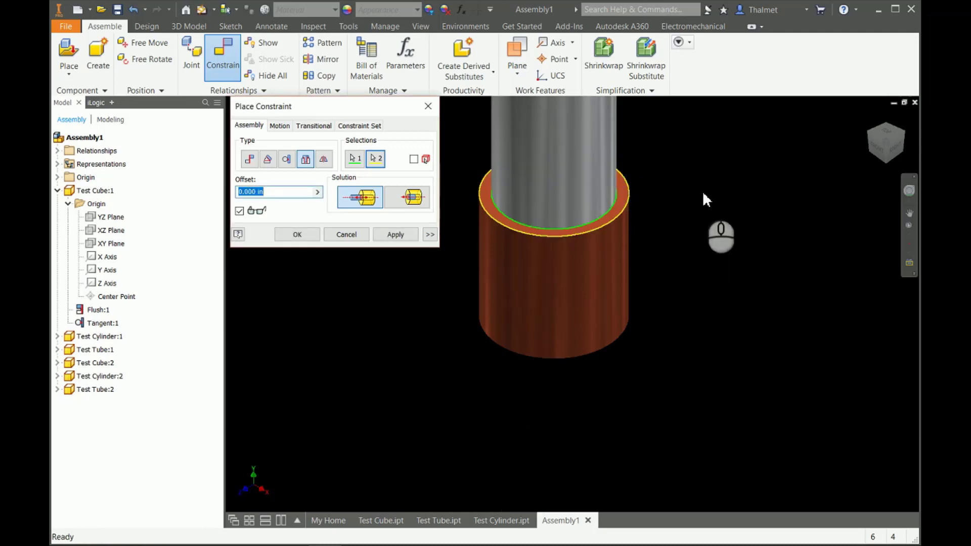
pyautogui.moveTo(703, 192); pyautogui.dragTo(694, 269, button='middle')
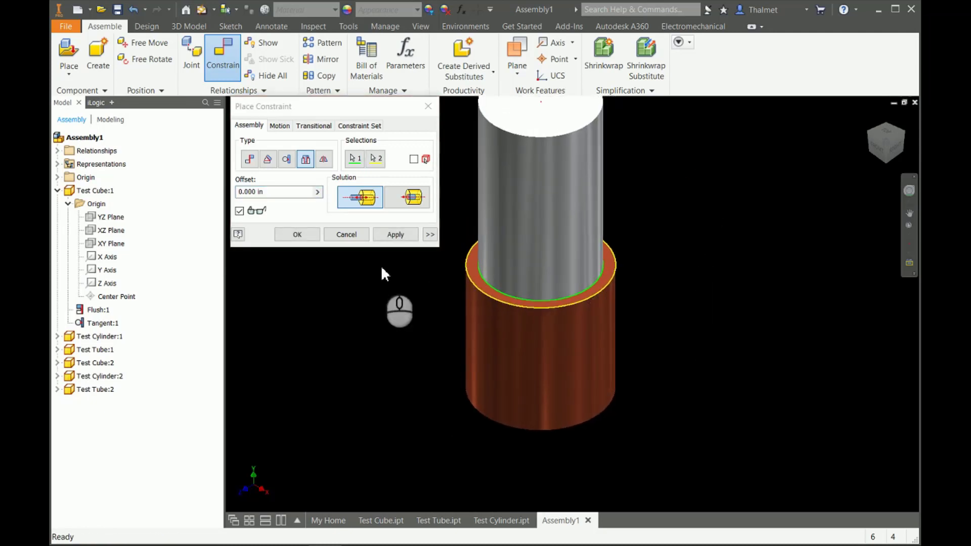
pyautogui.click(297, 235)
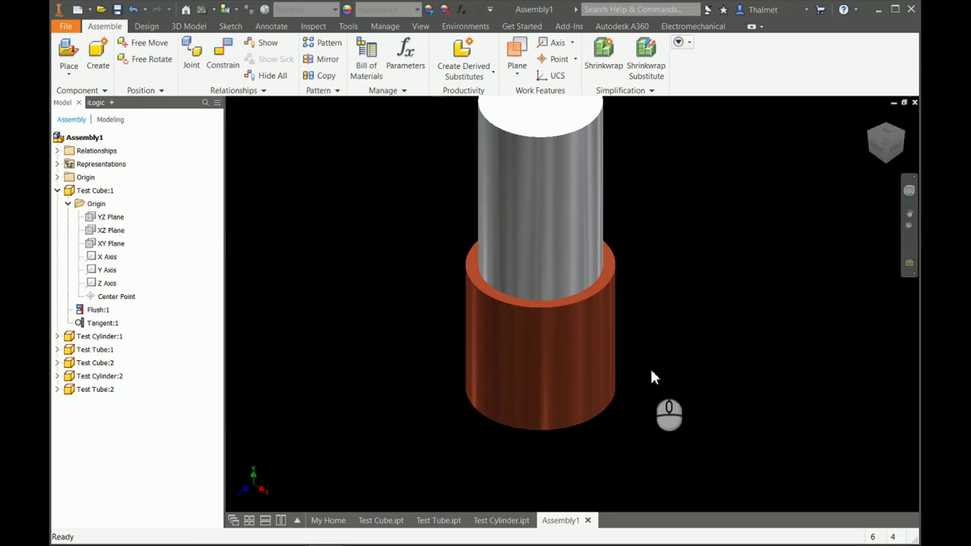
# Step: Move Test Cylinder:1 to test its insert constraint with the tube, and list the cylinder's constraints in the model tree
pyautogui.keyDown('shift'); pyautogui.moveTo(650, 377); pyautogui.dragTo(631, 300, button='middle'); pyautogui.keyUp('shift')
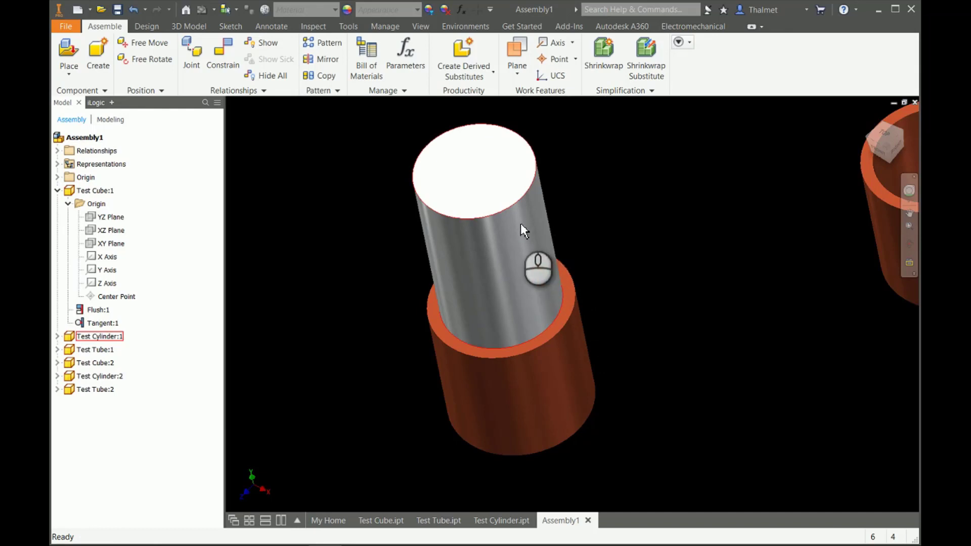
pyautogui.moveTo(513, 223); pyautogui.dragTo(537, 248)
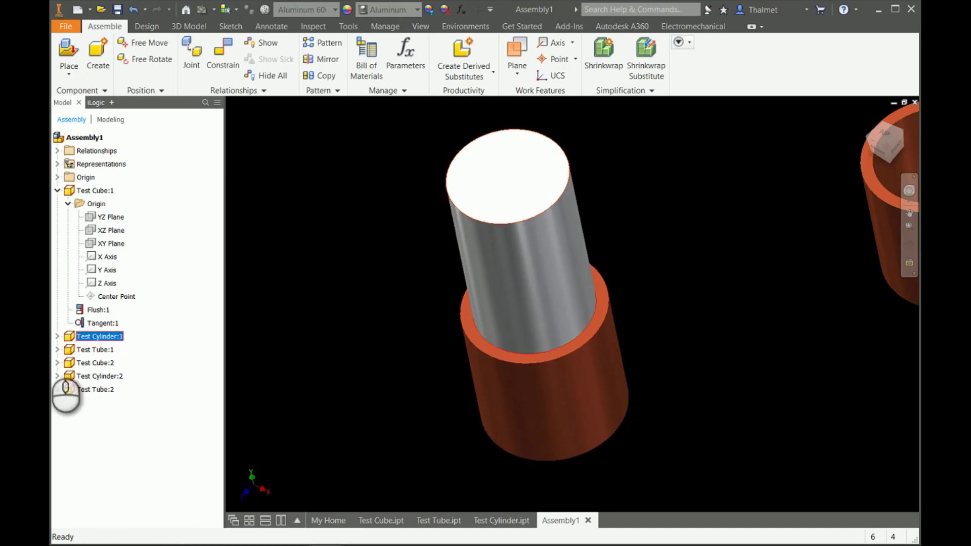
pyautogui.click(57, 337)
pyautogui.click(130, 351)
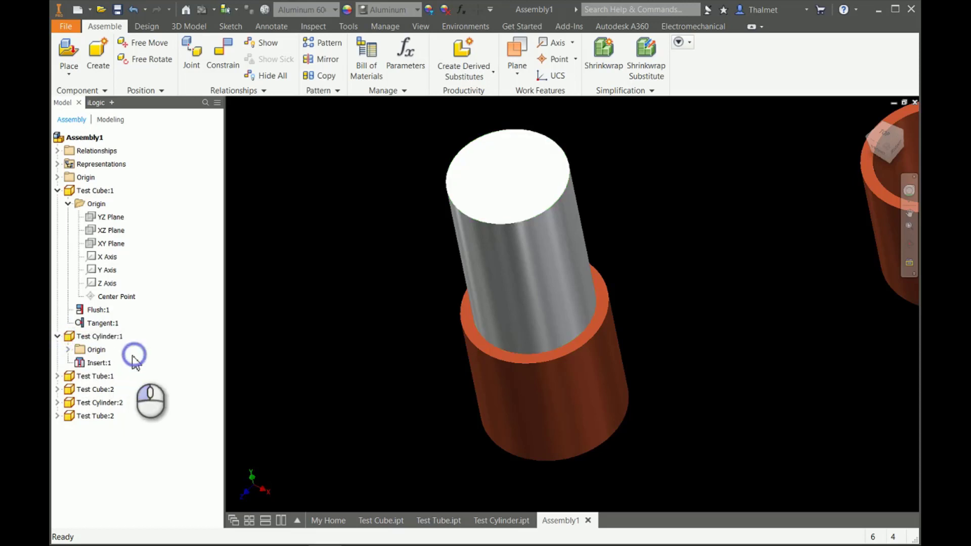
# Step: Edit the insert constraint of Test Cylinder:1 and set its offset to 1 in, examining the gap to the tube
pyautogui.rightClick(101, 363)
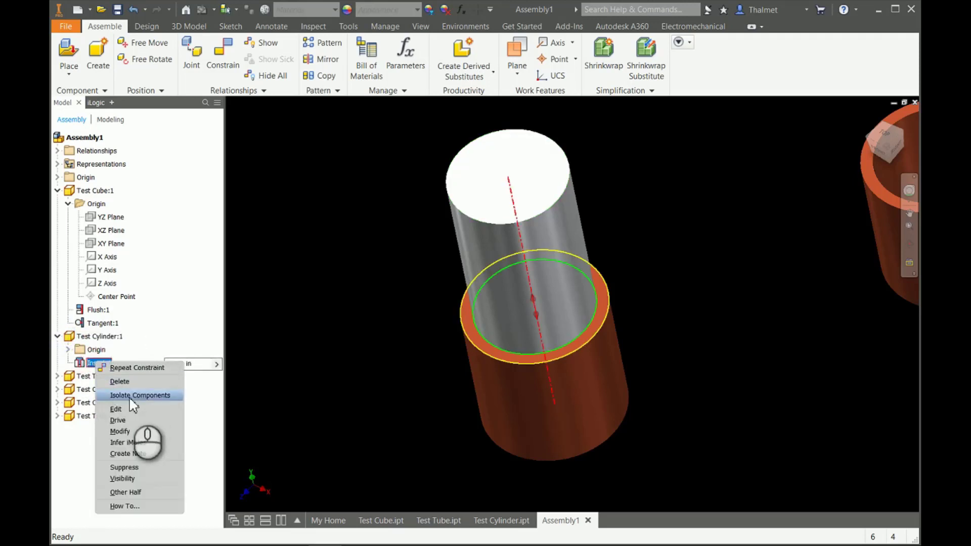
pyautogui.click(121, 409)
pyautogui.moveTo(276, 192); pyautogui.dragTo(235, 194)
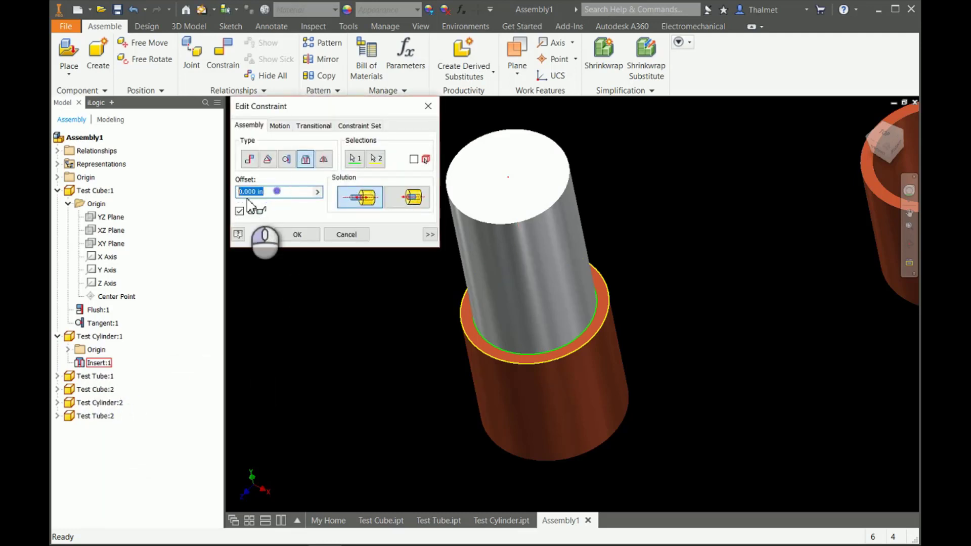
pyautogui.write('1')
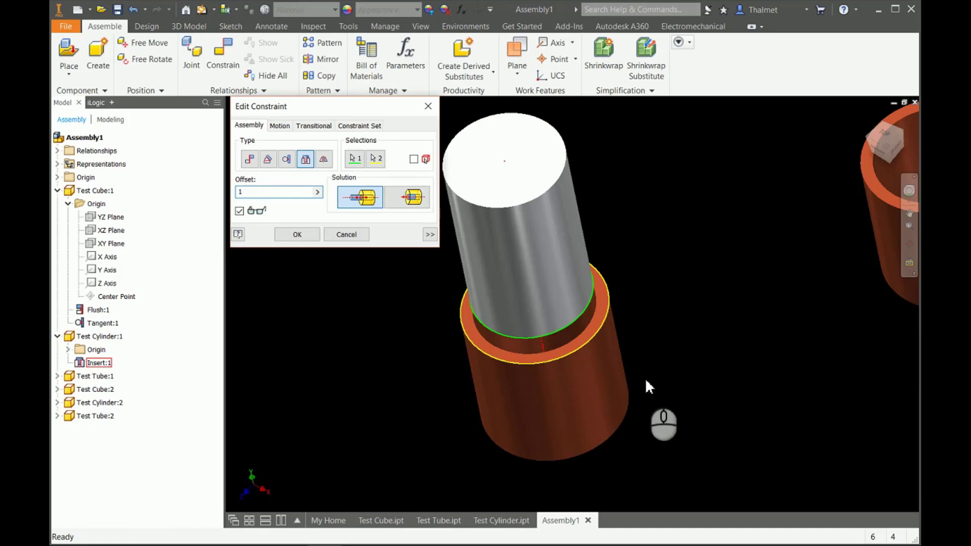
pyautogui.moveTo(646, 384)
pyautogui.keyDown('shift'); pyautogui.mouseDown(button='middle')
pyautogui.moveTo(685, 343)
pyautogui.moveTo(677, 355)
pyautogui.mouseUp(button='middle'); pyautogui.keyUp('shift')
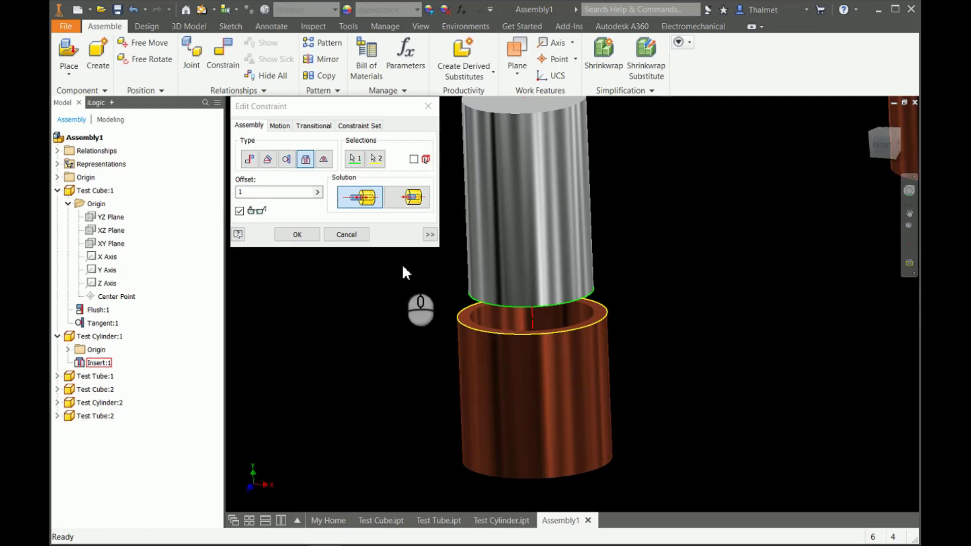
# Step: Set the offset of Test Cylinder:1's insert constraint to -1 in and accept the edit
pyautogui.doubleClick(237, 192)
pyautogui.write('-1')
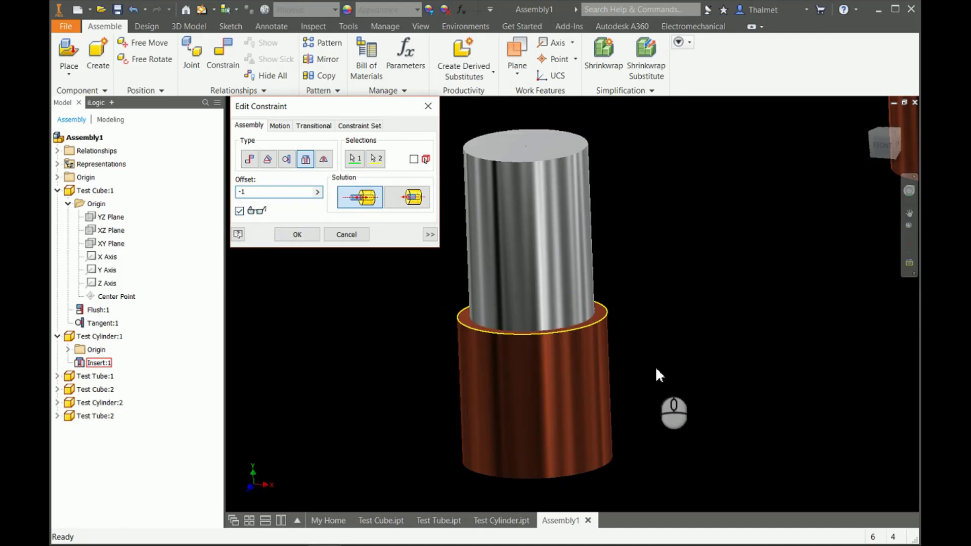
pyautogui.keyDown('shift'); pyautogui.moveTo(657, 373); pyautogui.dragTo(639, 387, button='middle'); pyautogui.keyUp('shift')
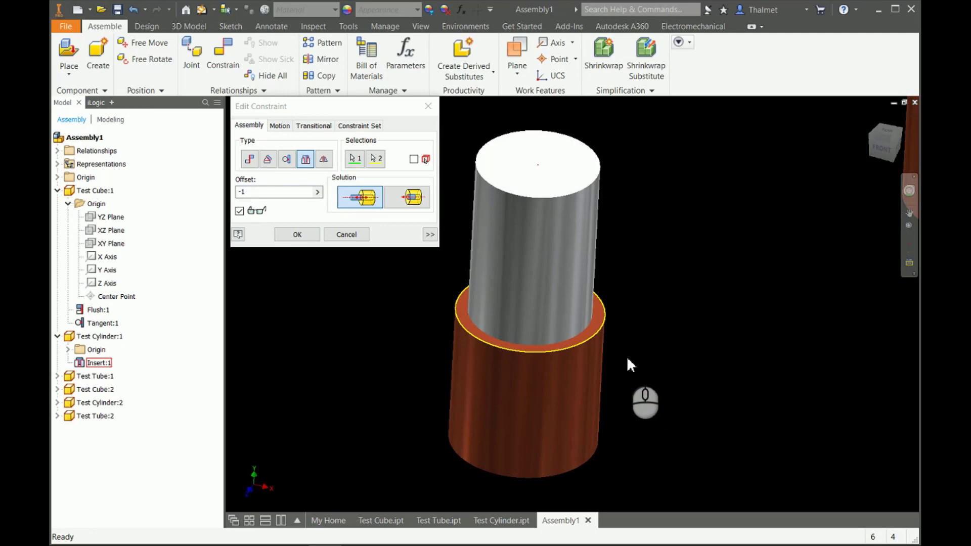
pyautogui.moveTo(663, 354)
pyautogui.keyDown('shift'); pyautogui.mouseDown(button='middle')
pyautogui.moveTo(579, 360)
pyautogui.moveTo(714, 343)
pyautogui.moveTo(655, 343)
pyautogui.mouseUp(button='middle'); pyautogui.keyUp('shift')
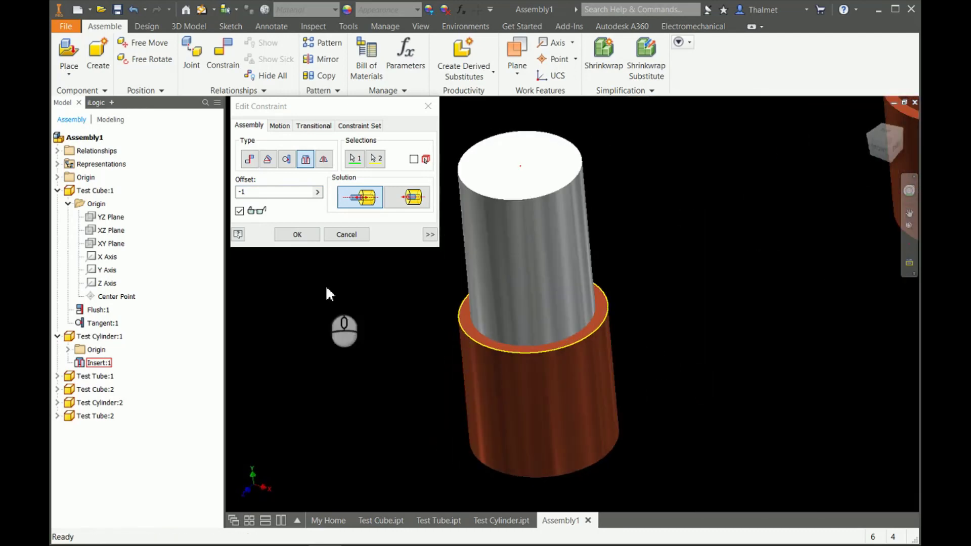
pyautogui.click(284, 233)
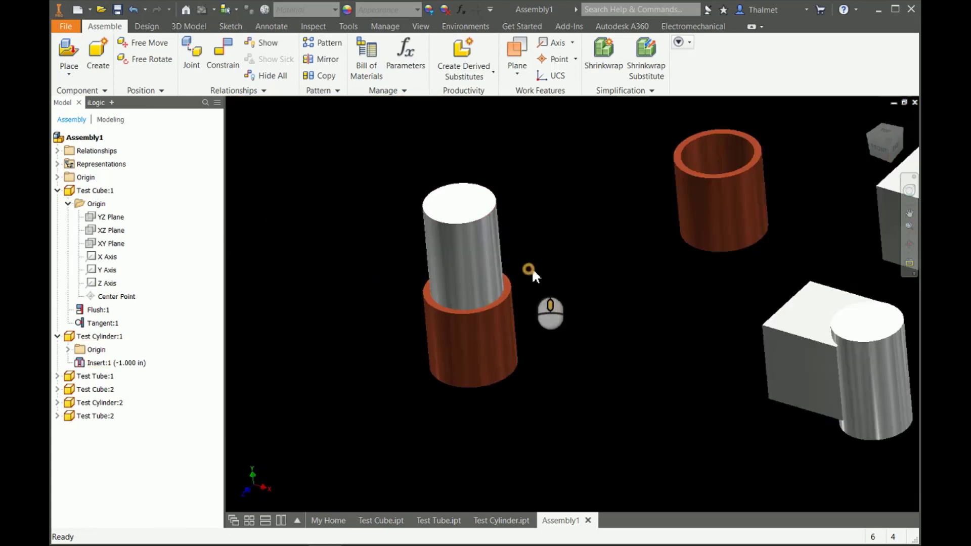
# Step: Delete the insert constraint from Test Cylinder:1 and move the cylinder up and away from the tube
pyautogui.moveTo(532, 267)
pyautogui.keyDown('shift'); pyautogui.mouseDown(button='middle')
pyautogui.moveTo(511, 308)
pyautogui.moveTo(540, 267)
pyautogui.moveTo(533, 202)
pyautogui.moveTo(517, 273)
pyautogui.mouseUp(button='middle'); pyautogui.keyUp('shift')
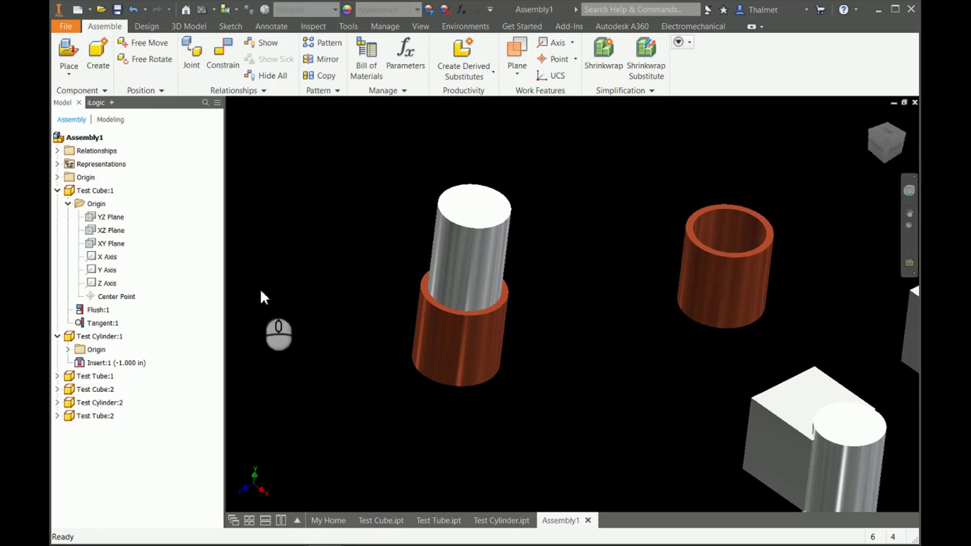
pyautogui.rightClick(132, 363)
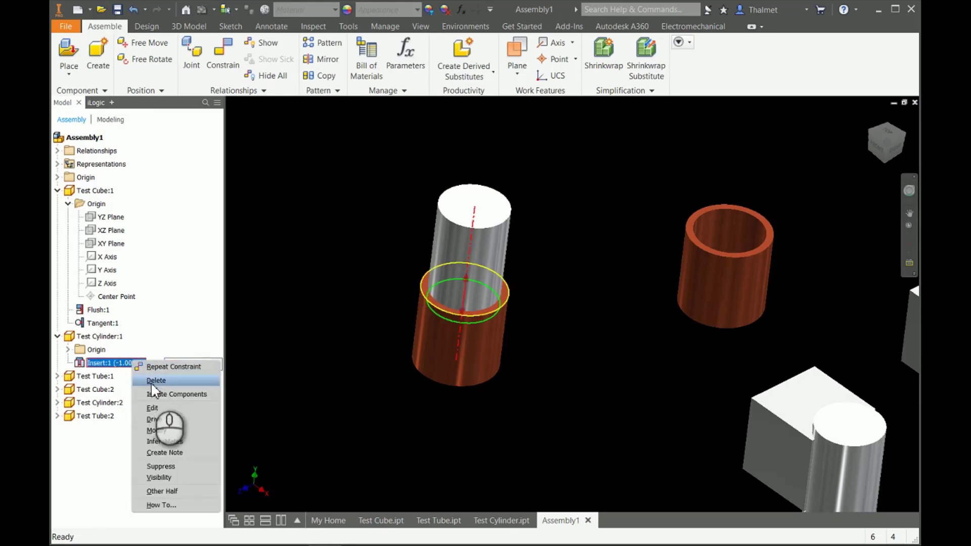
pyautogui.click(151, 382)
pyautogui.moveTo(460, 286); pyautogui.dragTo(525, 213)
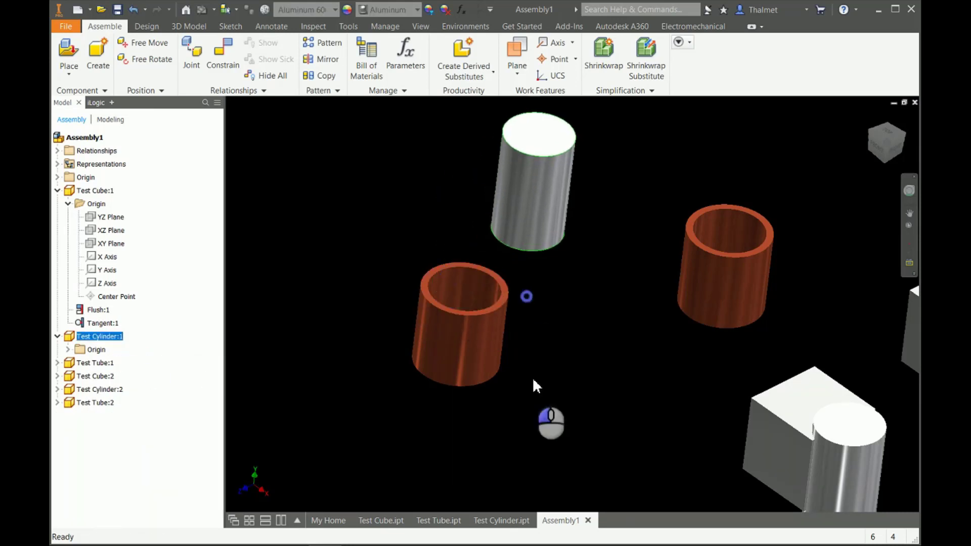
# Step: Define an aligned insert constraint between the bottom edge of Test Cylinder:1 and the top edge of the tube nearest it
pyautogui.press('c')
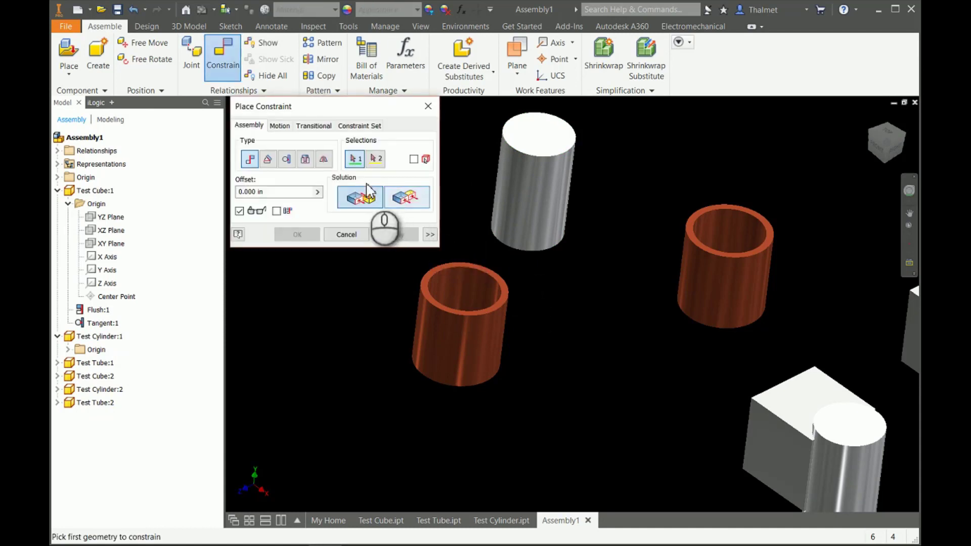
pyautogui.click(306, 159)
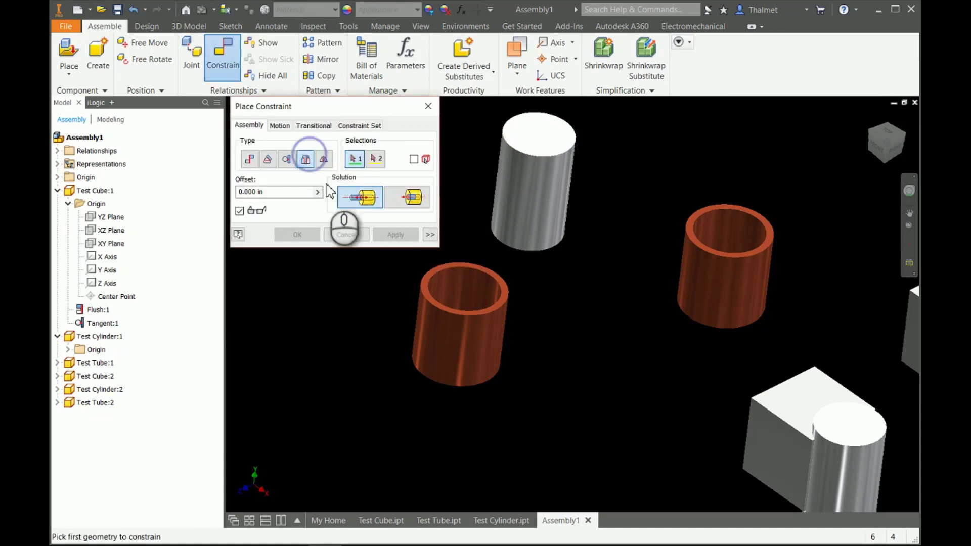
pyautogui.click(413, 200)
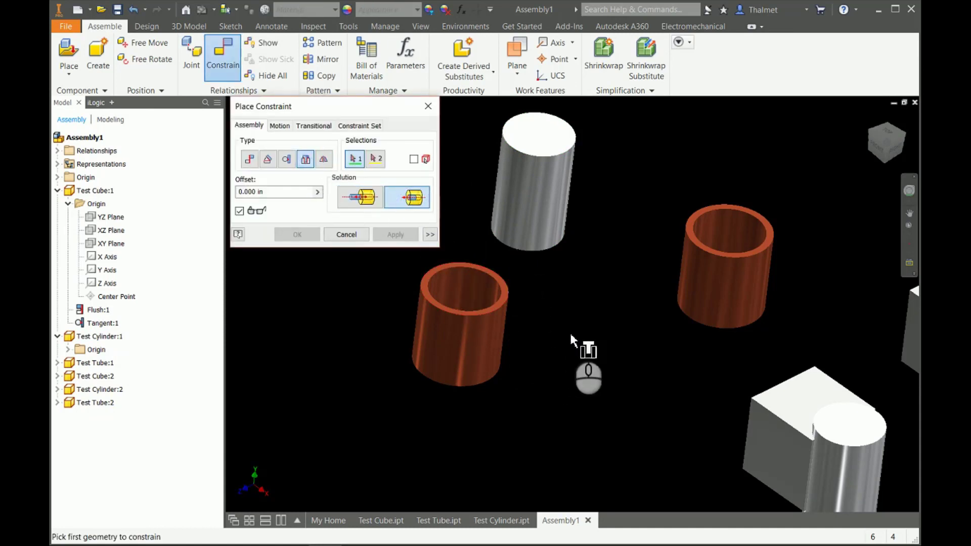
pyautogui.click(563, 241)
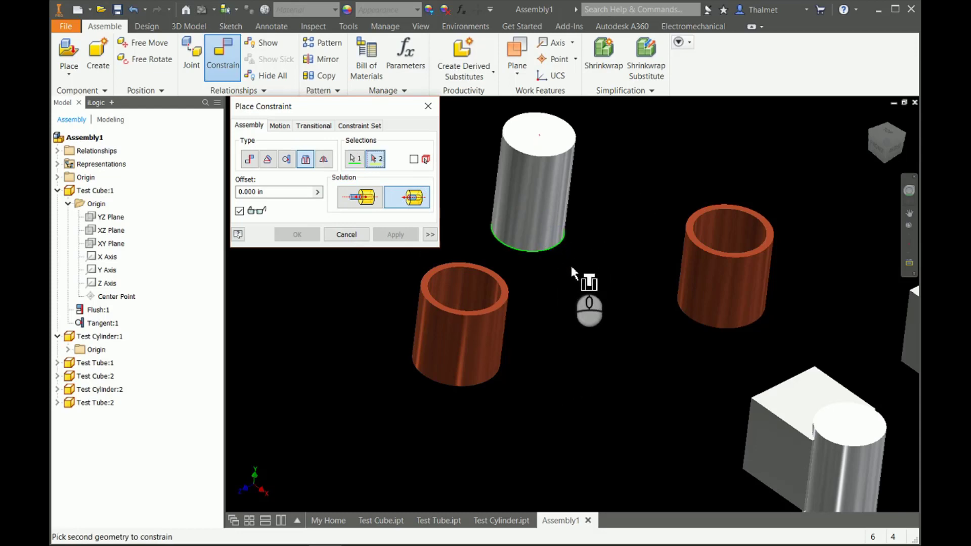
pyautogui.keyDown('shift'); pyautogui.moveTo(577, 314); pyautogui.dragTo(577, 292, button='middle'); pyautogui.keyUp('shift')
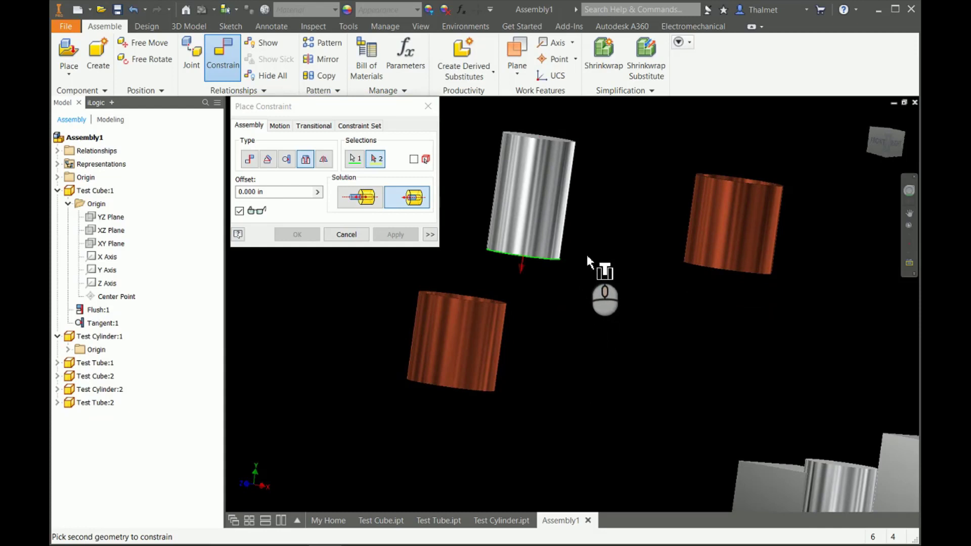
pyautogui.keyDown('shift'); pyautogui.moveTo(587, 257); pyautogui.dragTo(586, 274, button='middle'); pyautogui.keyUp('shift')
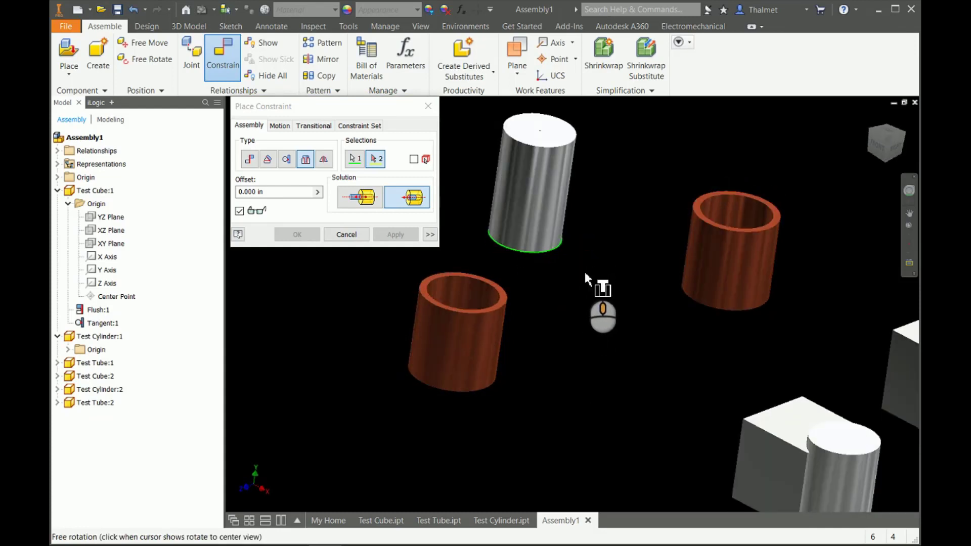
pyautogui.click(507, 296)
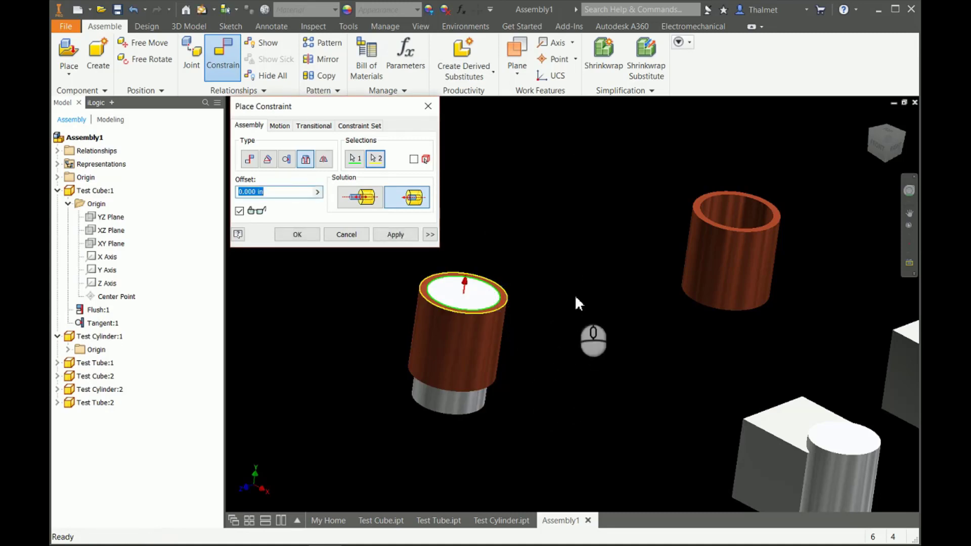
pyautogui.keyDown('shift'); pyautogui.moveTo(577, 304); pyautogui.dragTo(548, 356, button='middle'); pyautogui.keyUp('shift')
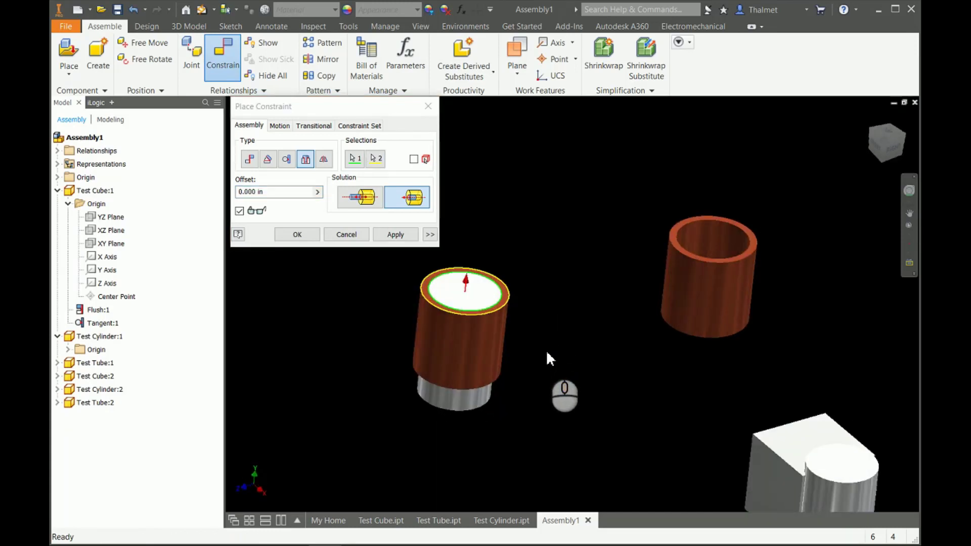
pyautogui.moveTo(486, 295)
pyautogui.keyDown('shift'); pyautogui.mouseDown(button='middle')
pyautogui.moveTo(506, 277)
pyautogui.moveTo(526, 282)
pyautogui.moveTo(472, 280)
pyautogui.moveTo(445, 309)
pyautogui.moveTo(471, 293)
pyautogui.moveTo(578, 292)
pyautogui.moveTo(490, 302)
pyautogui.mouseUp(button='middle'); pyautogui.keyUp('shift')
# Step: Set the aligned insert constraint's offset to 1 in and inspect how the cylinder sits in the tube
pyautogui.click(271, 192)
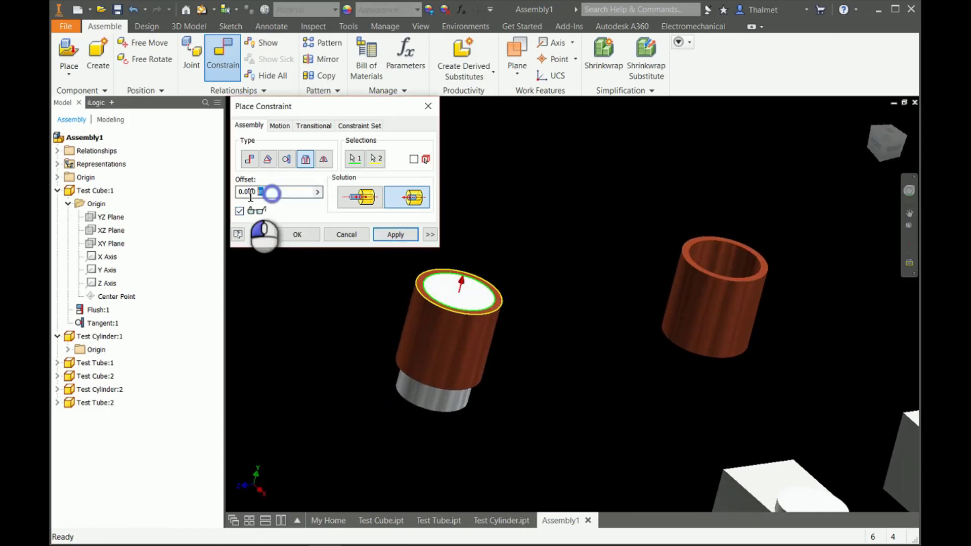
pyautogui.write('1')
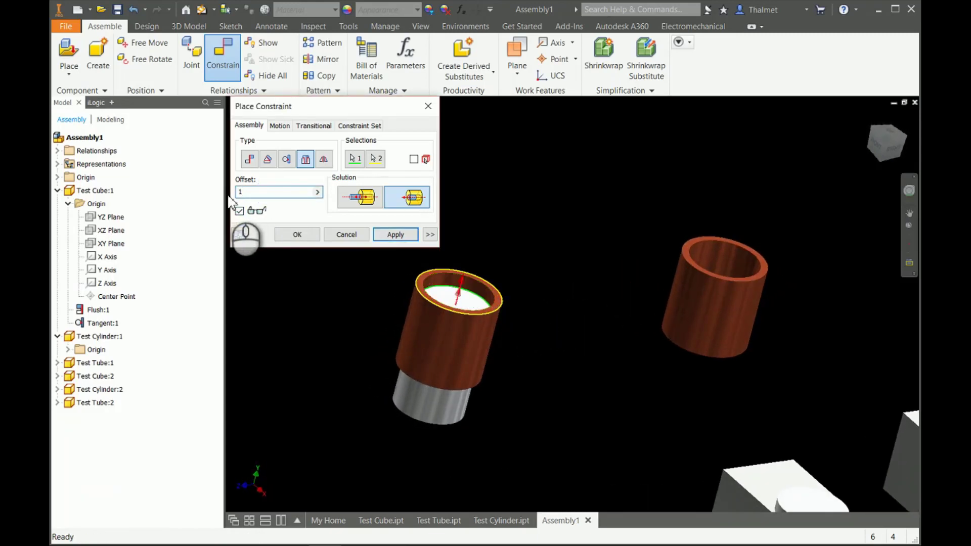
pyautogui.keyDown('shift'); pyautogui.moveTo(463, 216); pyautogui.dragTo(470, 237, button='middle'); pyautogui.keyUp('shift')
# Step: Change the aligned insert constraint's offset to -1 in, accept the constraint and return to the home view
pyautogui.click(251, 192)
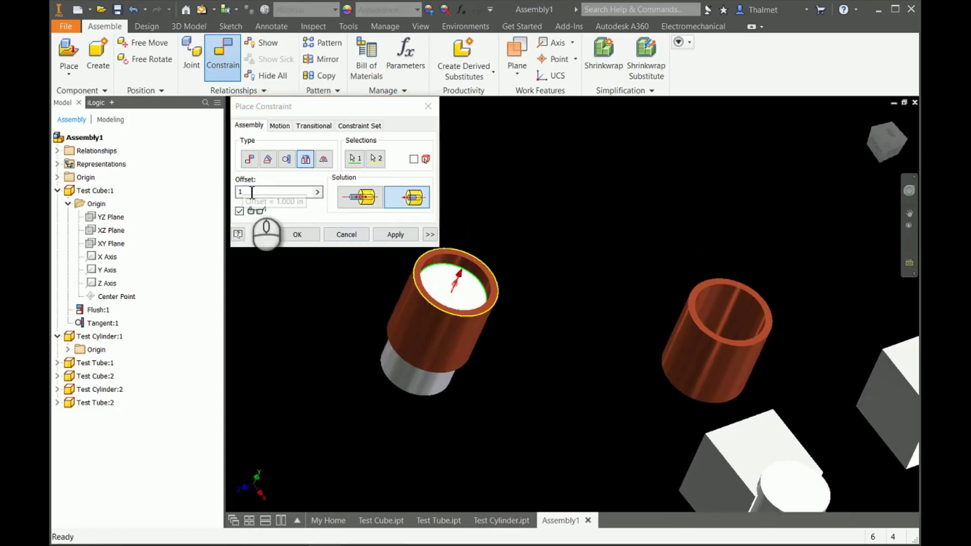
pyautogui.write('-')
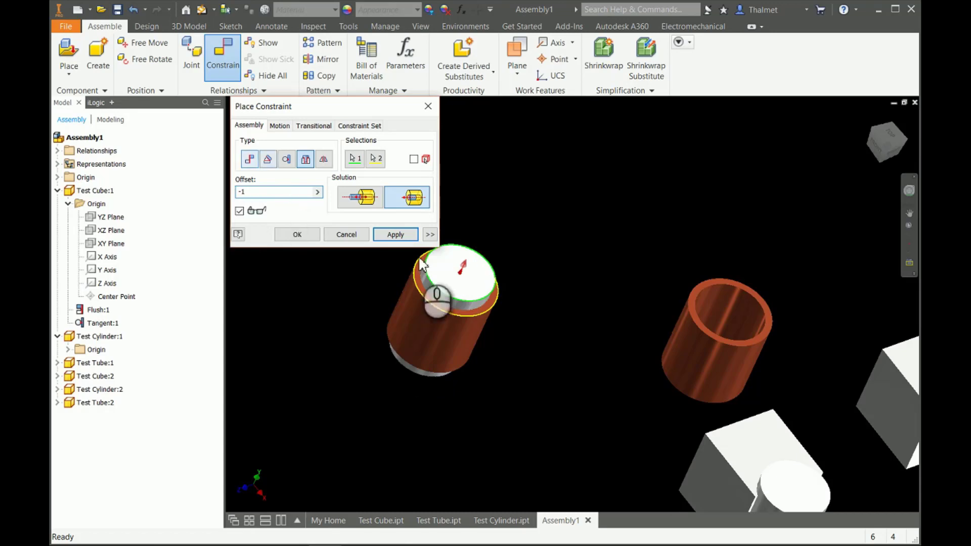
pyautogui.click(298, 234)
pyautogui.keyDown('shift'); pyautogui.moveTo(412, 294); pyautogui.dragTo(423, 310, button='middle'); pyautogui.keyUp('shift')
pyautogui.click(870, 117)
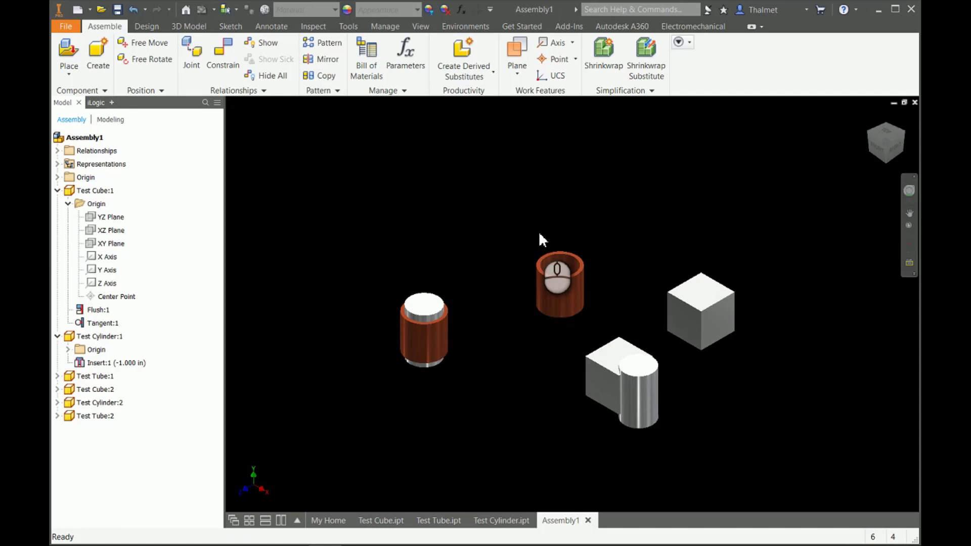
pyautogui.press('c')
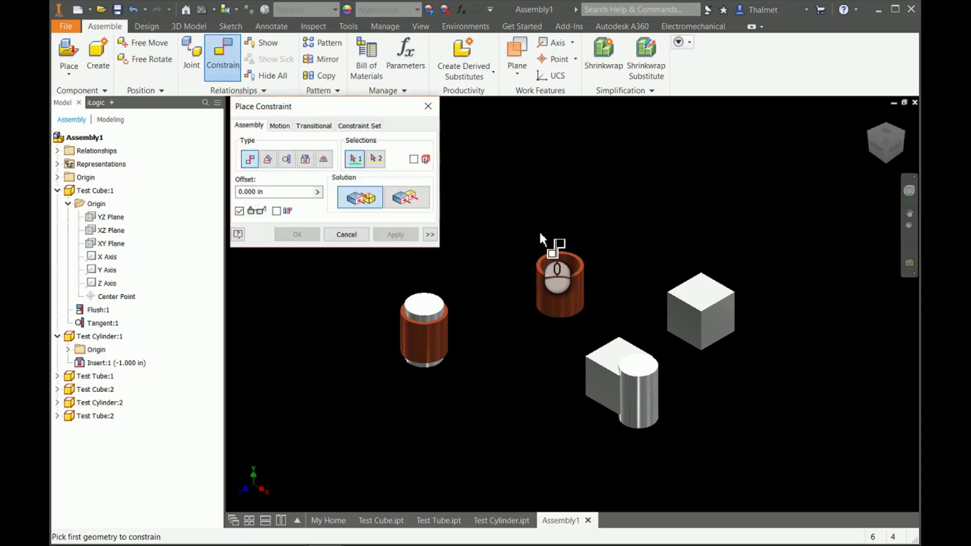
pyautogui.click(323, 159)
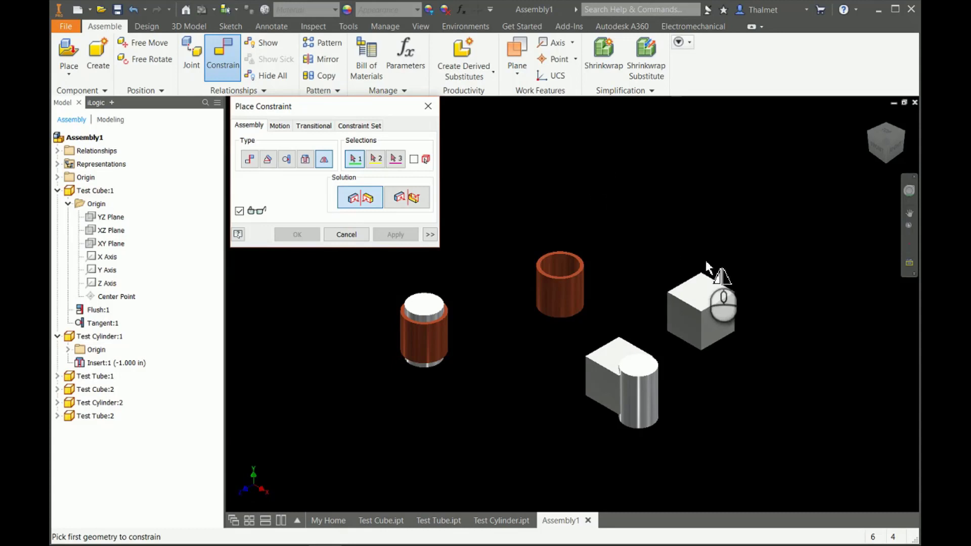
pyautogui.keyDown('shift'); pyautogui.moveTo(736, 253); pyautogui.dragTo(694, 354, button='middle'); pyautogui.keyUp('shift')
pyautogui.press('Escape')
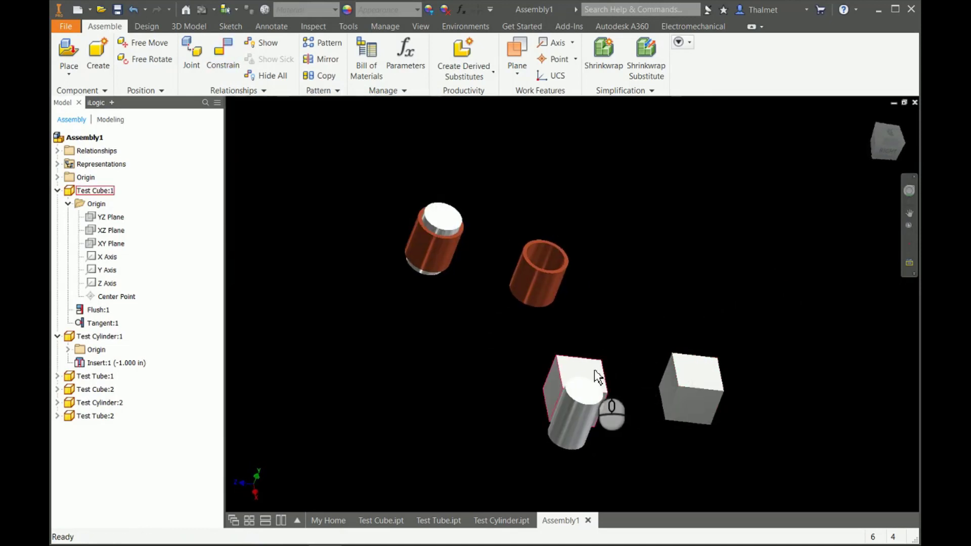
# Step: Move Test Cube:1 along its cylinder and delete the cube's flush and tangent constraints
pyautogui.moveTo(586, 376); pyautogui.dragTo(599, 331)
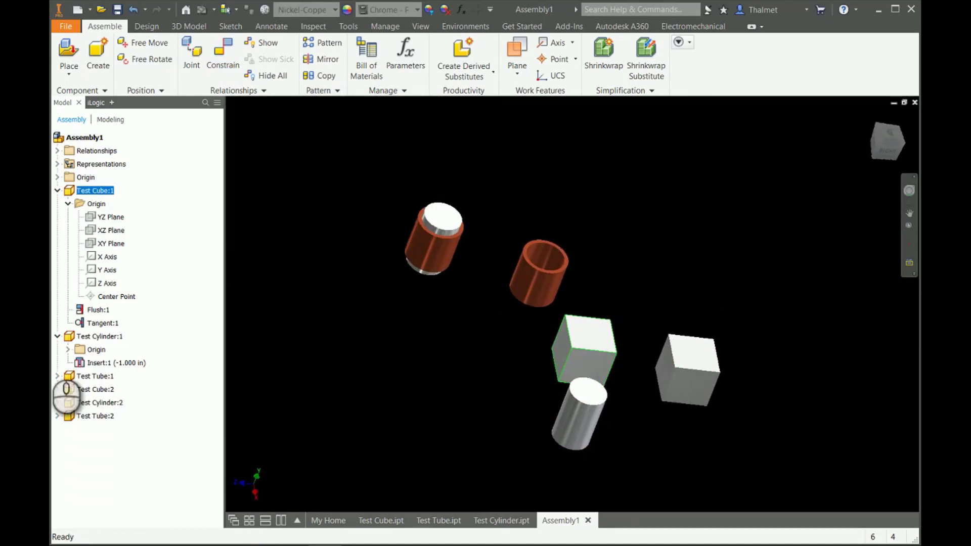
pyautogui.click(98, 310)
pyautogui.keyDown('ctrl'); pyautogui.click(102, 323); pyautogui.keyUp('ctrl')
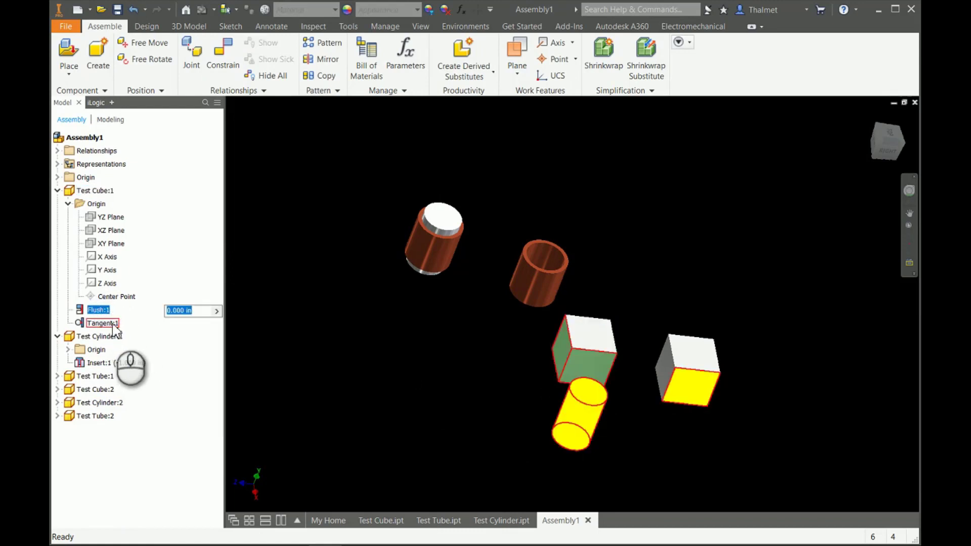
pyautogui.rightClick(117, 326)
pyautogui.click(136, 342)
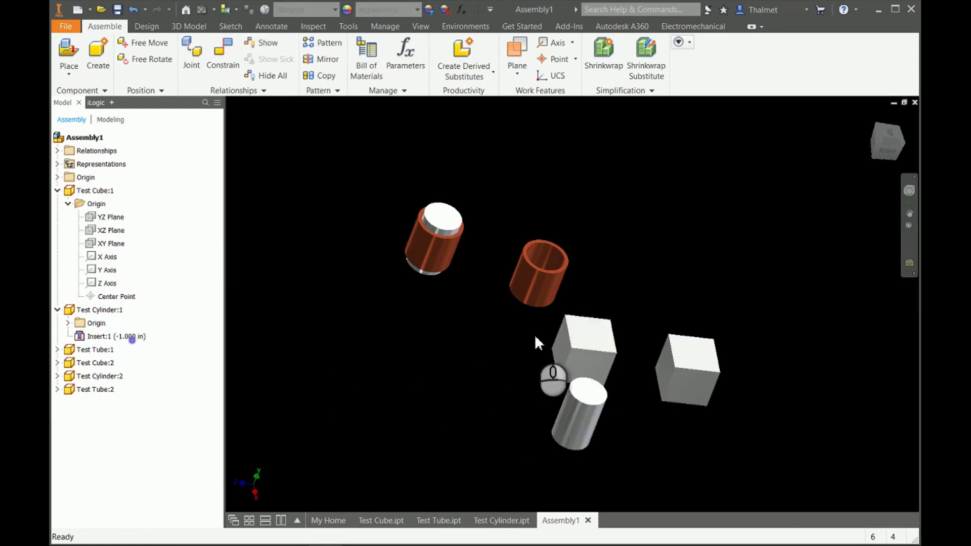
# Step: Move Test Cube:1 well away from Test Cylinder:2 and shift Test Cube:2 slightly upward
pyautogui.moveTo(557, 349); pyautogui.dragTo(404, 349)
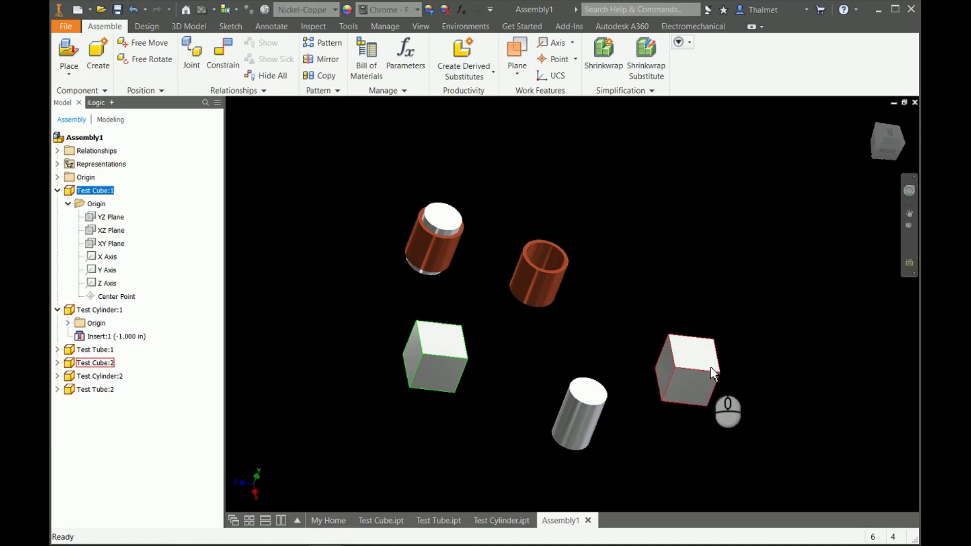
pyautogui.moveTo(714, 373); pyautogui.dragTo(719, 336)
pyautogui.keyDown('shift'); pyautogui.moveTo(718, 337); pyautogui.dragTo(694, 384, button='middle'); pyautogui.keyUp('shift')
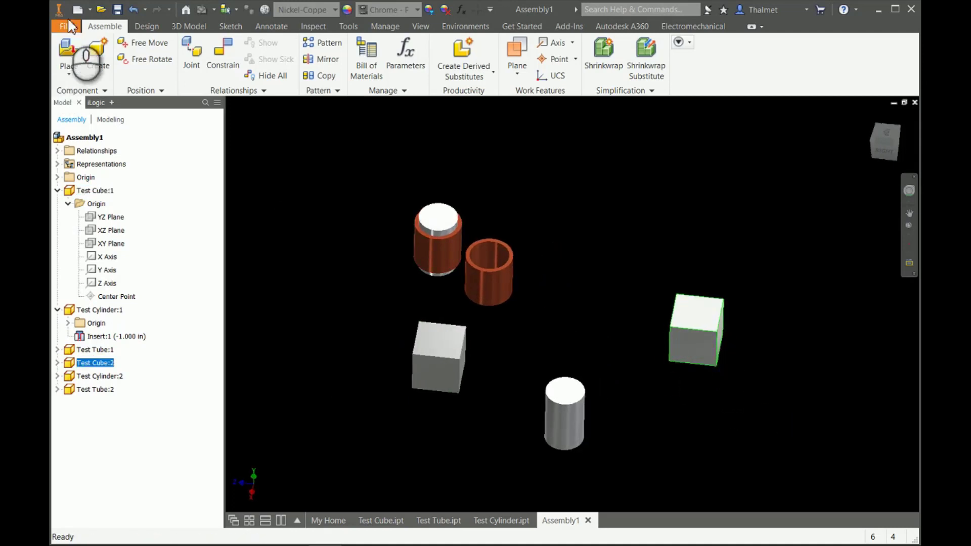
# Step: Start a symmetry constraint and select the facing sides of Test Cube:1 and Test Cube:2 as its two geometries
pyautogui.press('c')
pyautogui.click(324, 159)
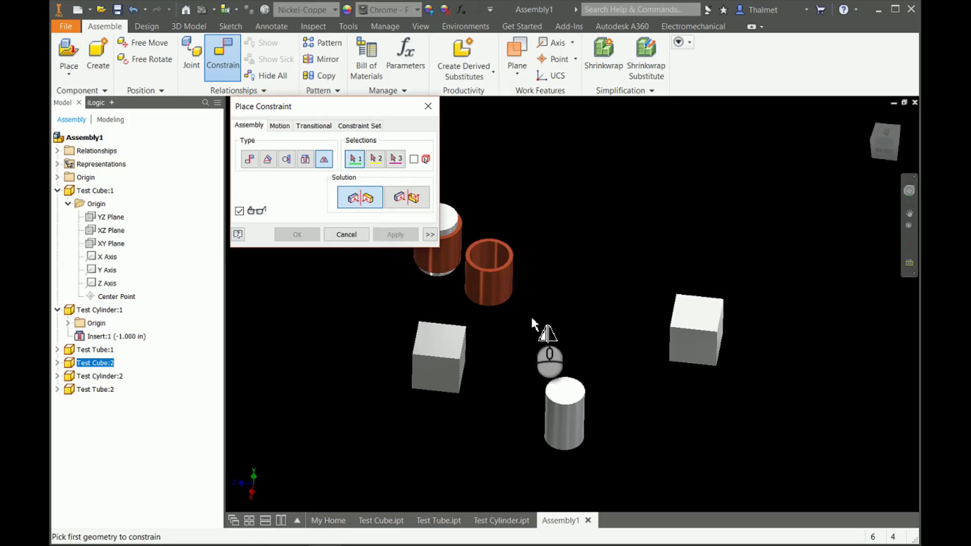
pyautogui.keyDown('shift'); pyautogui.moveTo(531, 315); pyautogui.dragTo(514, 310, button='middle'); pyautogui.keyUp('shift')
pyautogui.click(493, 366)
pyautogui.keyDown('shift'); pyautogui.moveTo(560, 282); pyautogui.dragTo(644, 286, button='middle'); pyautogui.keyUp('shift')
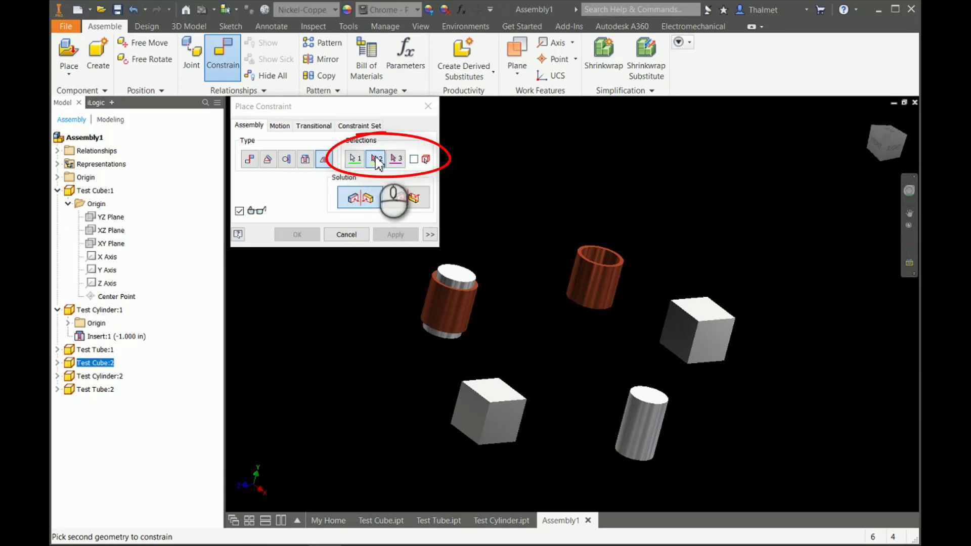
pyautogui.click(664, 330)
pyautogui.keyDown('shift'); pyautogui.moveTo(636, 328); pyautogui.dragTo(587, 329, button='middle'); pyautogui.keyUp('shift')
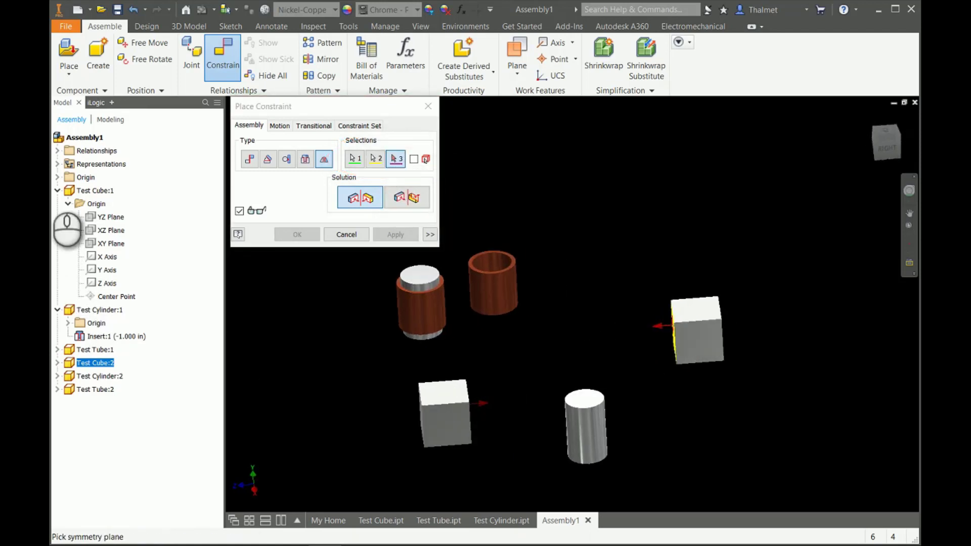
# Step: Use the assembly's origin XY Plane as the symmetry plane and accept the symmetry constraint
pyautogui.click(57, 177)
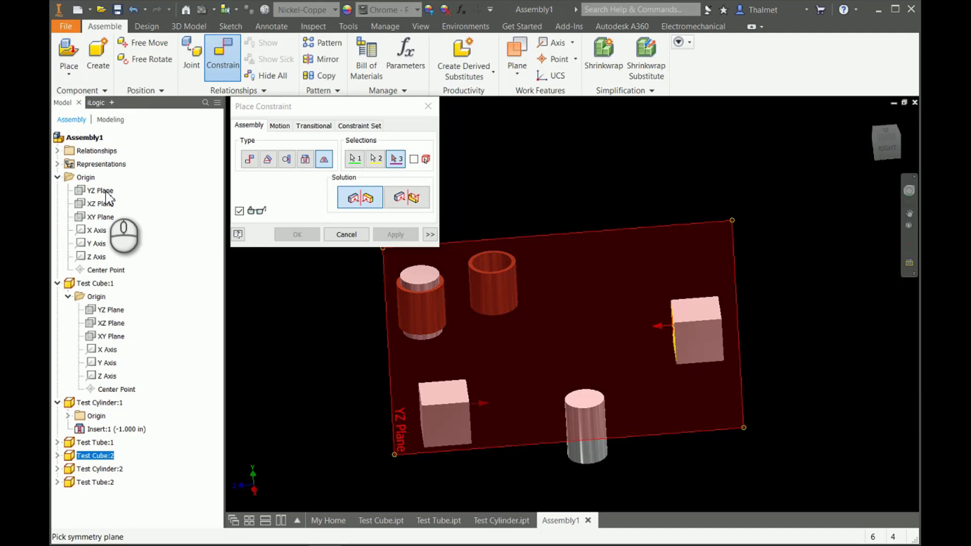
pyautogui.keyDown('shift'); pyautogui.moveTo(458, 329); pyautogui.dragTo(449, 310, button='middle'); pyautogui.keyUp('shift')
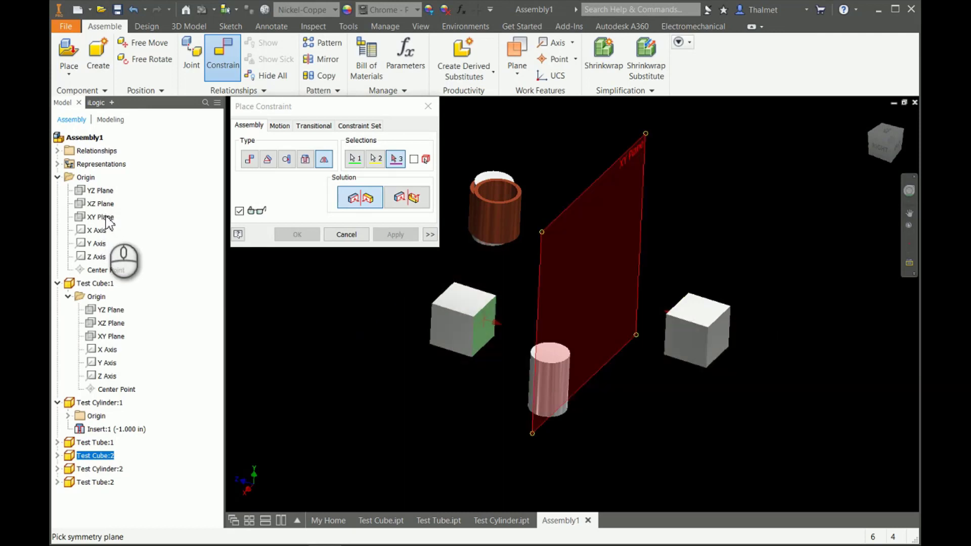
pyautogui.click(106, 217)
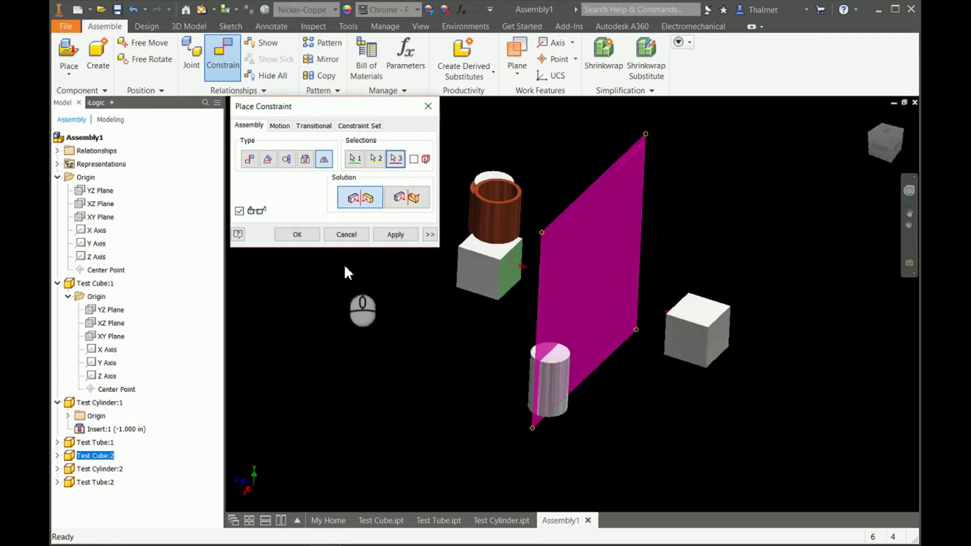
pyautogui.click(298, 234)
# Step: Move Test Cube:1 to test its symmetry constraint with Test Cube:2
pyautogui.keyDown('shift'); pyautogui.moveTo(486, 334); pyautogui.dragTo(468, 361, button='middle'); pyautogui.keyUp('shift')
pyautogui.click(467, 364)
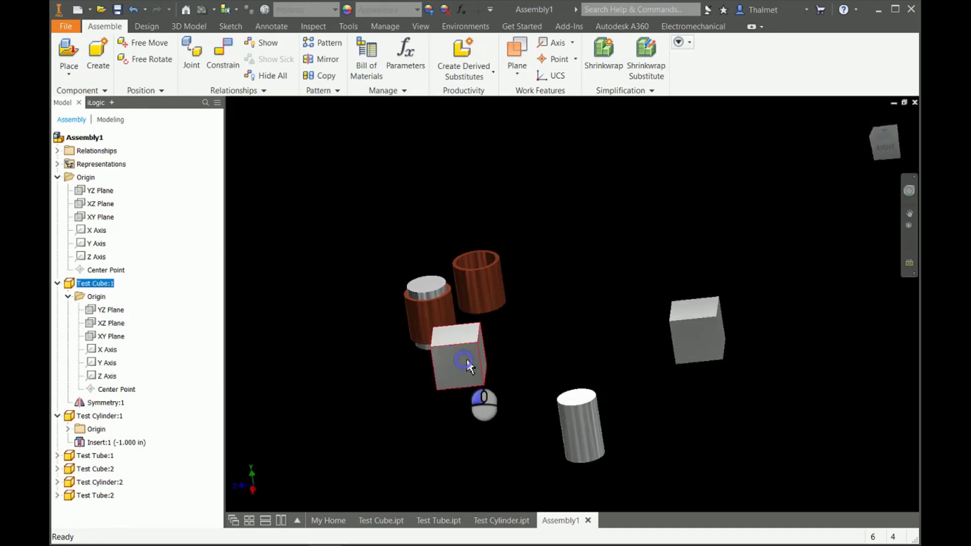
pyautogui.moveTo(468, 362)
pyautogui.mouseDown()
pyautogui.moveTo(505, 355)
pyautogui.moveTo(481, 352)
pyautogui.mouseUp()
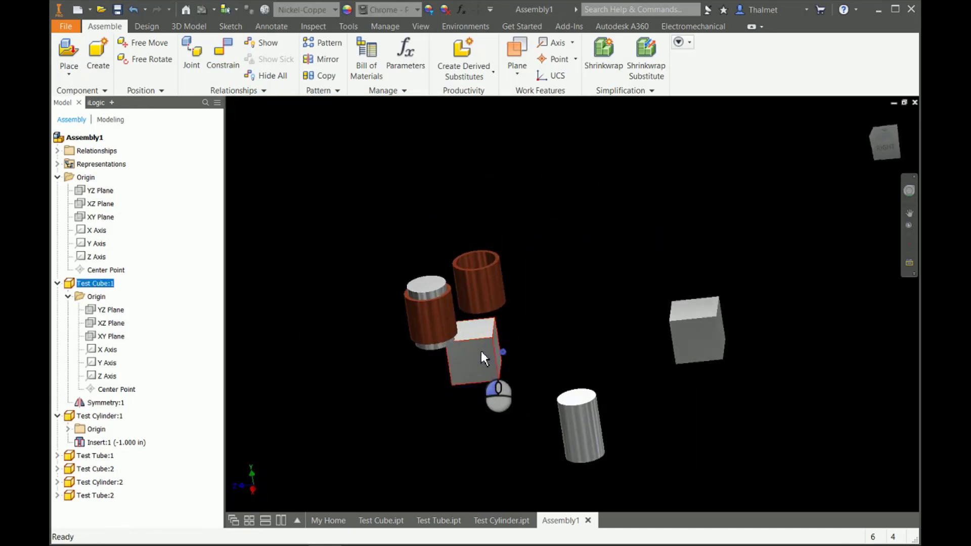
# Step: Move Test Cube:1 in the top view to check the symmetry between the cubes, and return to the home view
pyautogui.keyDown('shift'); pyautogui.moveTo(481, 351); pyautogui.dragTo(795, 208, button='middle'); pyautogui.keyUp('shift')
pyautogui.click(820, 151)
pyautogui.click(886, 137)
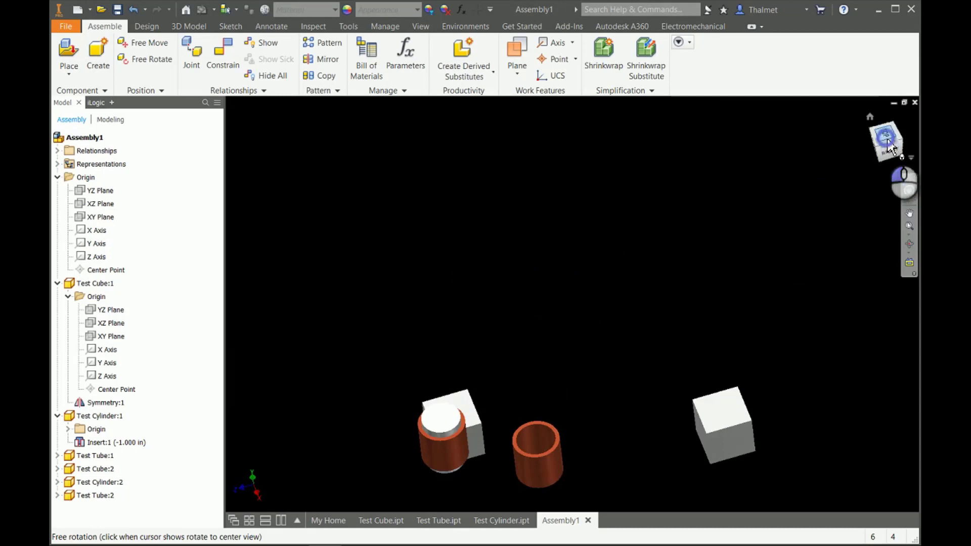
pyautogui.moveTo(494, 223); pyautogui.dragTo(490, 327)
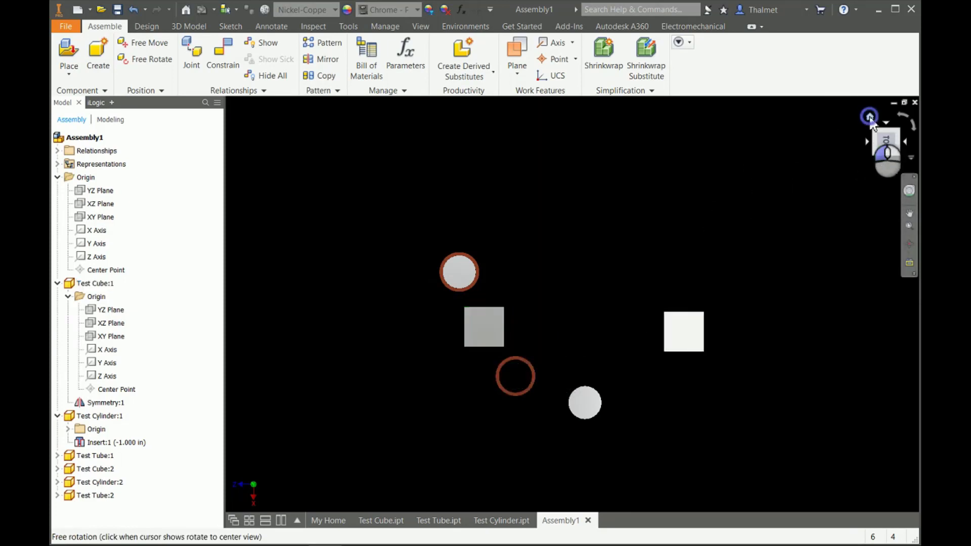
pyautogui.click(870, 117)
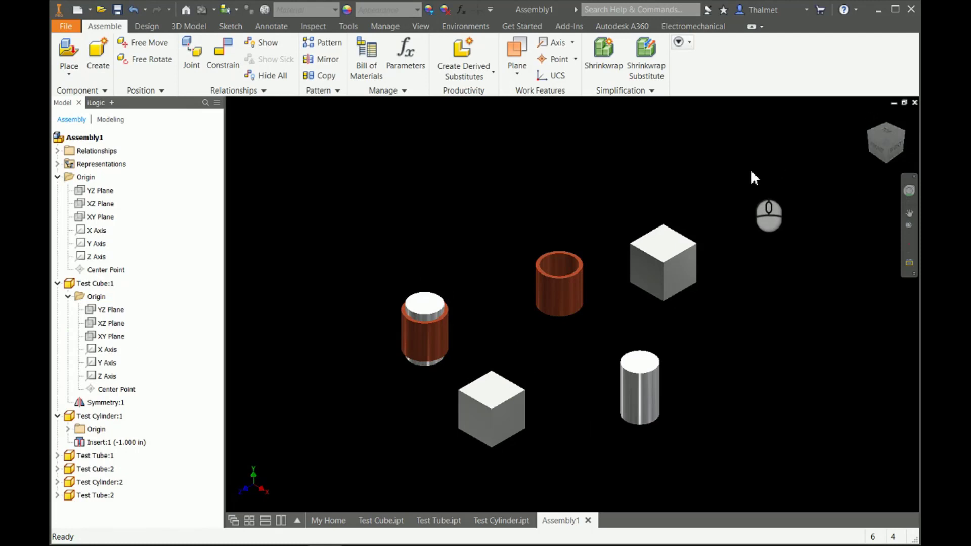
pyautogui.moveTo(770, 328); pyautogui.dragTo(766, 307, button='middle')
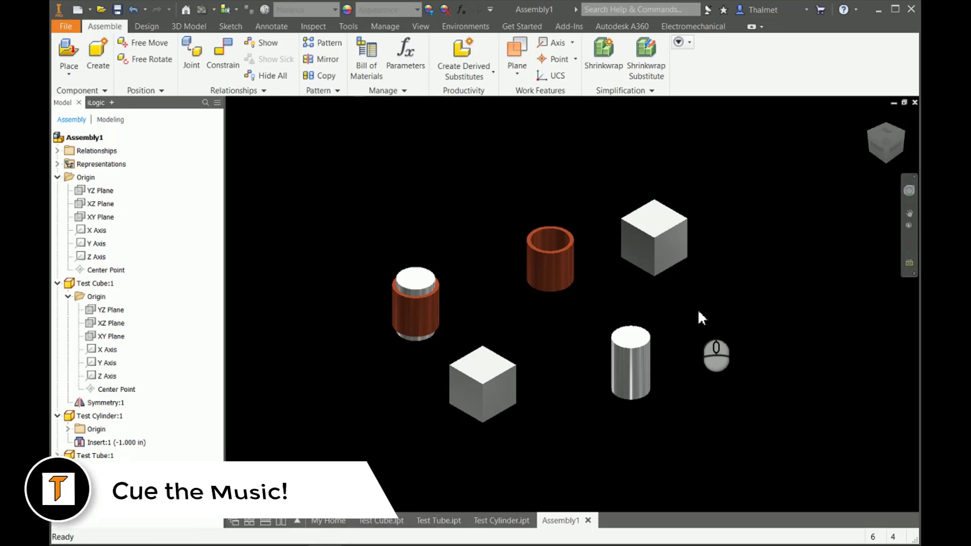
# Step: Close the assembly without saving it, and close the Test Cube, Test Tube and Test Cylinder part files
pyautogui.click(915, 103)
pyautogui.click(449, 306)
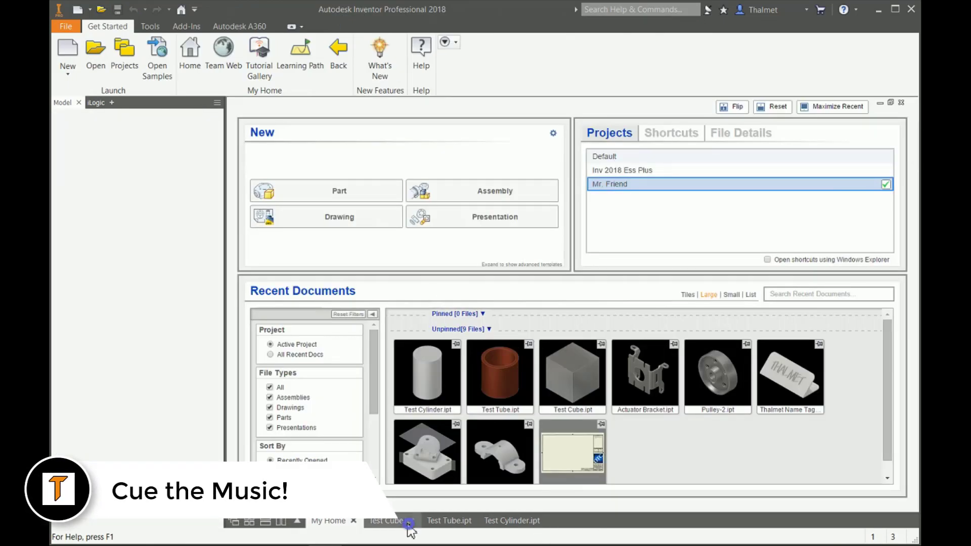
pyautogui.click(408, 522)
pyautogui.click(413, 521)
pyautogui.click(402, 522)
pyautogui.click(414, 521)
pyautogui.click(448, 306)
pyautogui.click(405, 522)
pyautogui.click(423, 521)
pyautogui.click(449, 306)
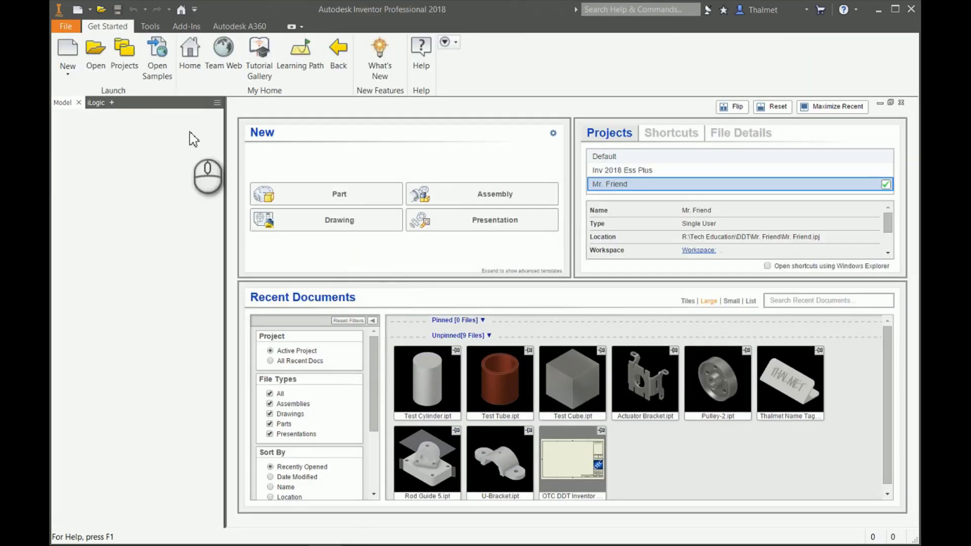
# Step: Create a new assembly and browse to the Chapter 14 Parts folder for placing components
pyautogui.click(77, 45)
pyautogui.doubleClick(422, 273)
pyautogui.click(68, 49)
pyautogui.click(568, 189)
pyautogui.click(541, 240)
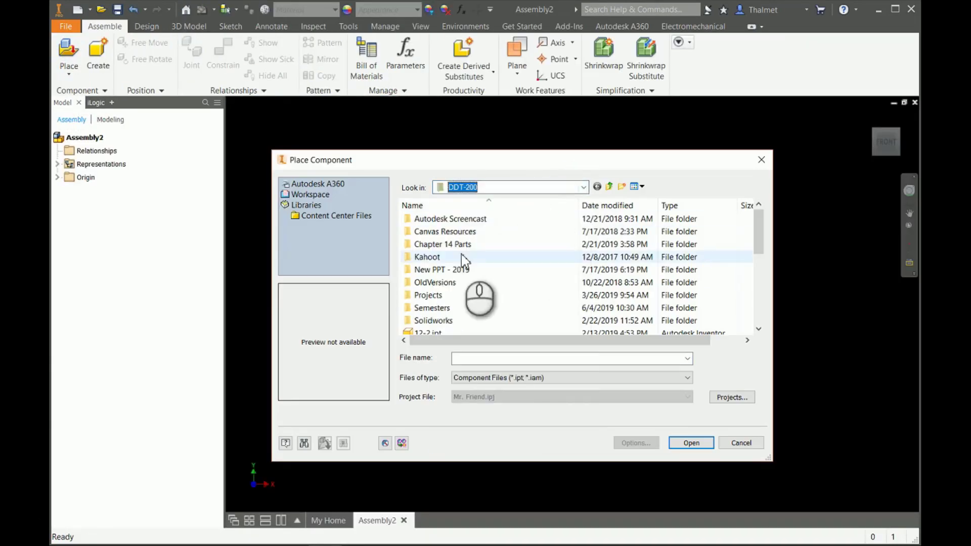
pyautogui.doubleClick(456, 246)
pyautogui.click(450, 259)
pyautogui.keyDown('shift'); pyautogui.click(457, 297); pyautogui.keyUp('shift')
pyautogui.click(706, 443)
pyautogui.scroll(8, 576, 331)
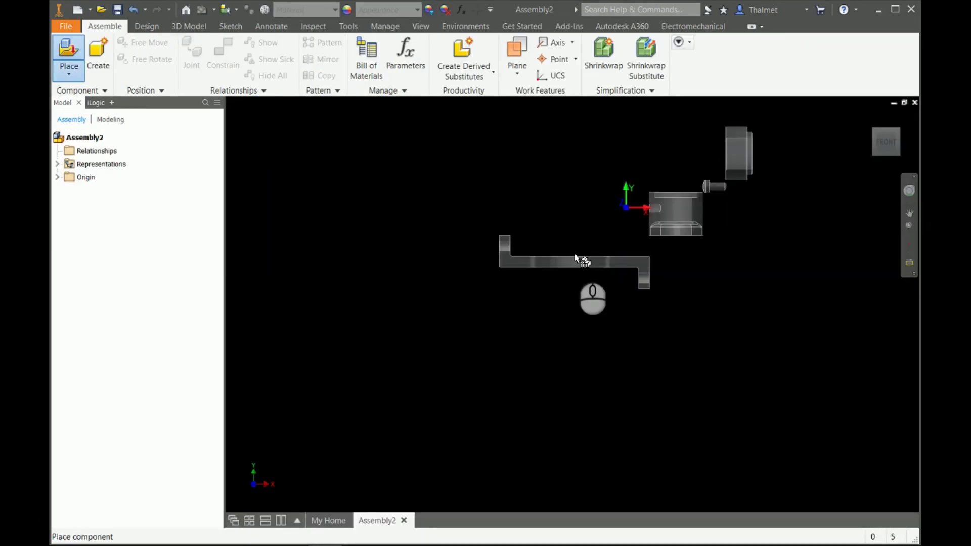
pyautogui.press('Escape')
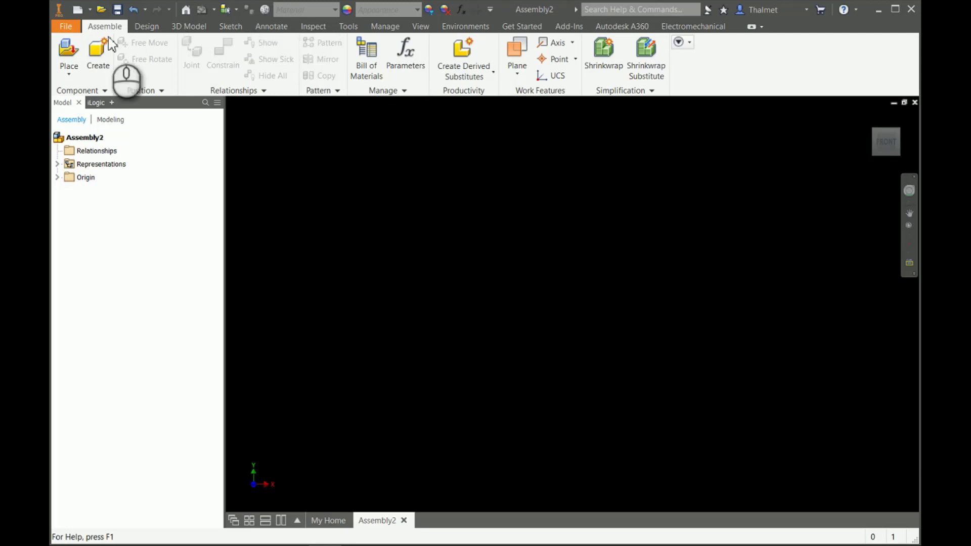
# Step: Enable the assembly application option "Place and ground first component at origin"
pyautogui.click(77, 33)
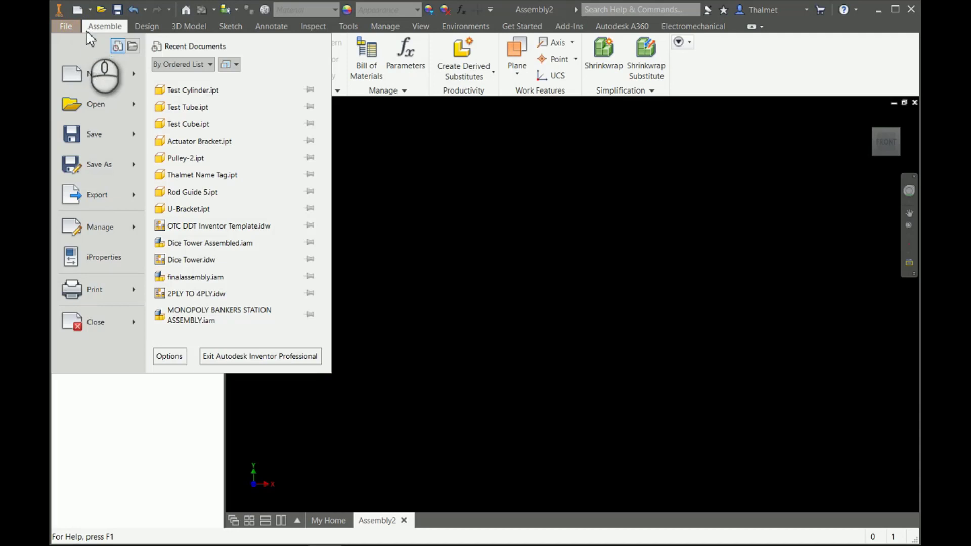
pyautogui.click(168, 356)
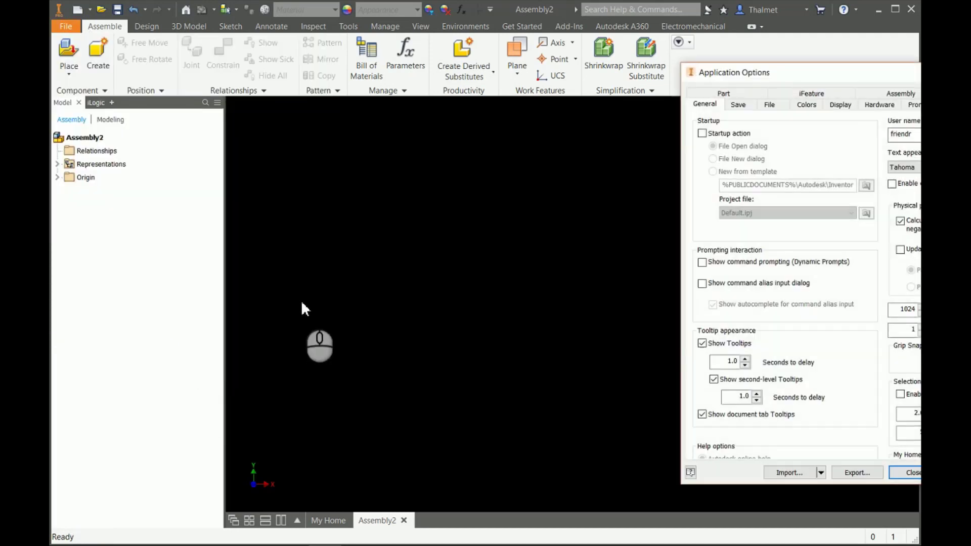
pyautogui.moveTo(821, 72); pyautogui.dragTo(421, 40)
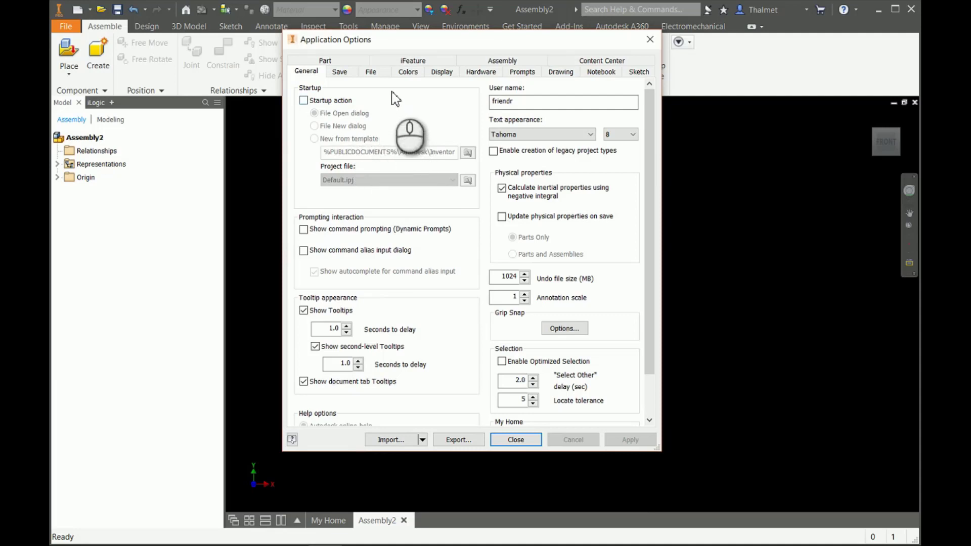
pyautogui.click(501, 61)
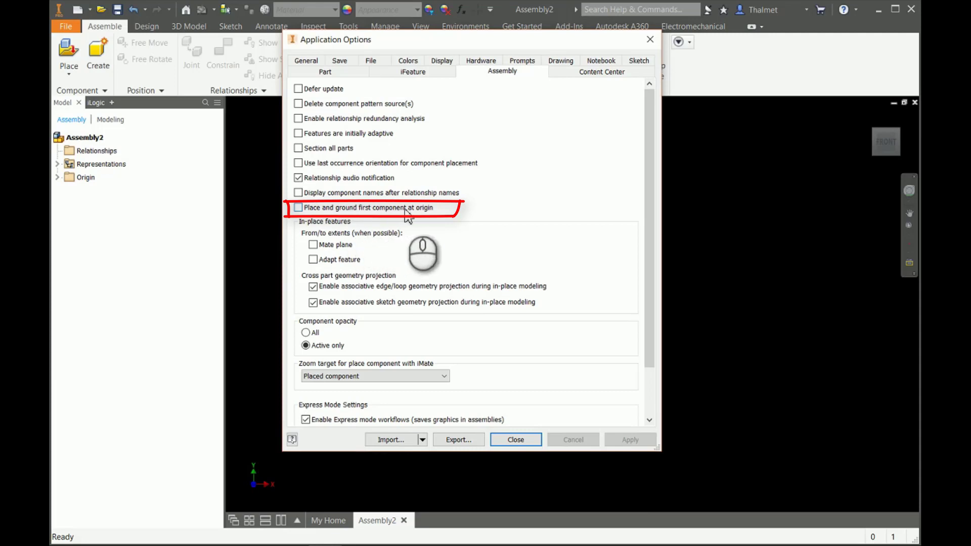
pyautogui.click(303, 208)
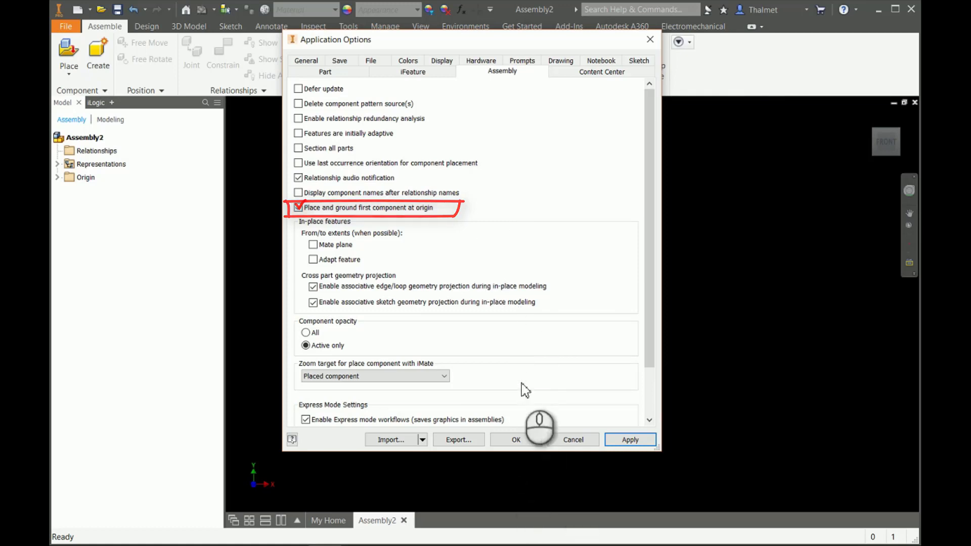
pyautogui.click(521, 442)
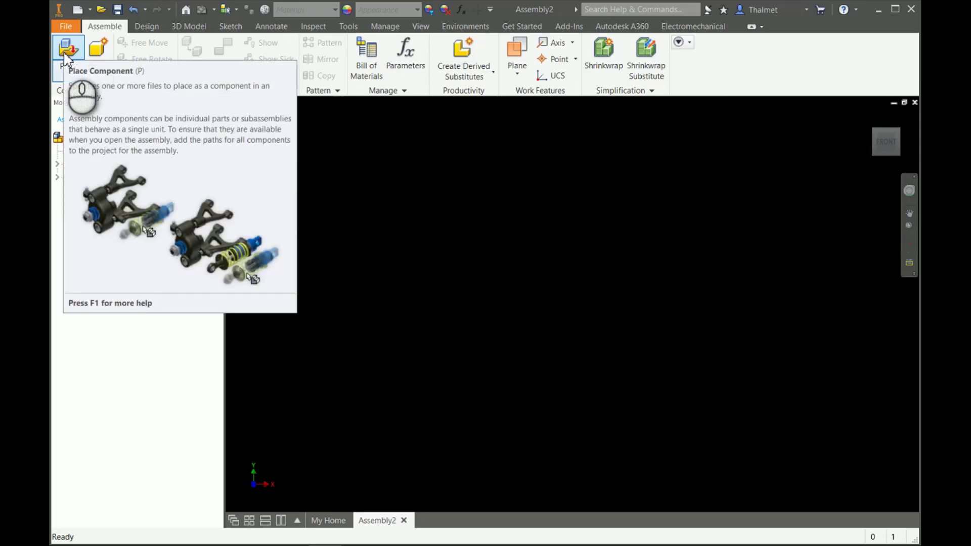
# Step: Place a single CH14-Base-Plate.ipt as the first component, grounded at the assembly origin
pyautogui.click(67, 50)
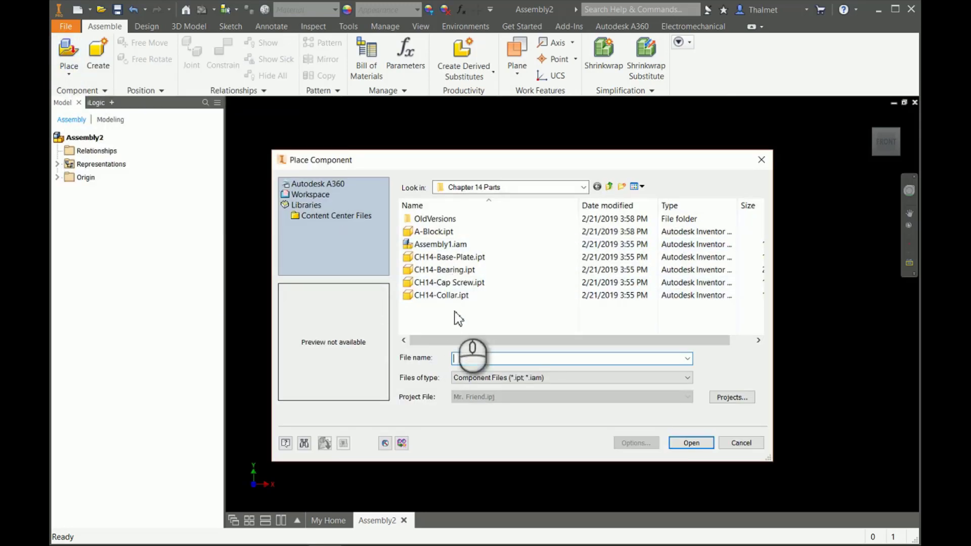
pyautogui.click(456, 257)
pyautogui.click(674, 443)
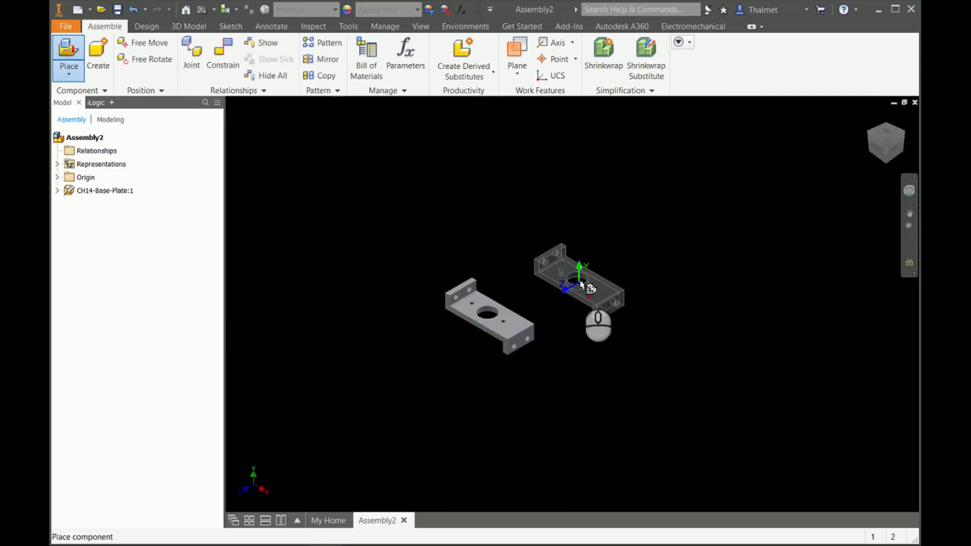
pyautogui.scroll(3, 583, 303)
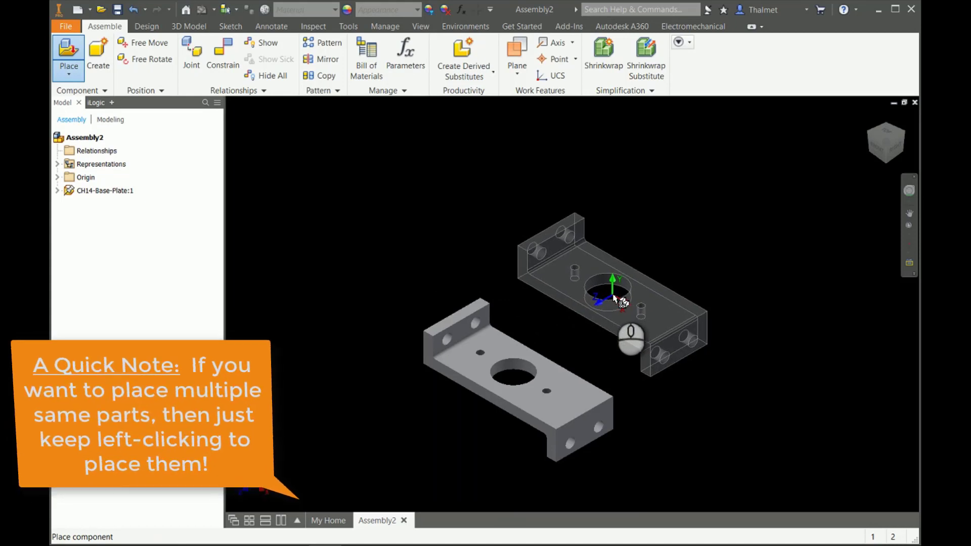
pyautogui.press('Escape')
pyautogui.moveTo(594, 316); pyautogui.dragTo(661, 239, button='middle')
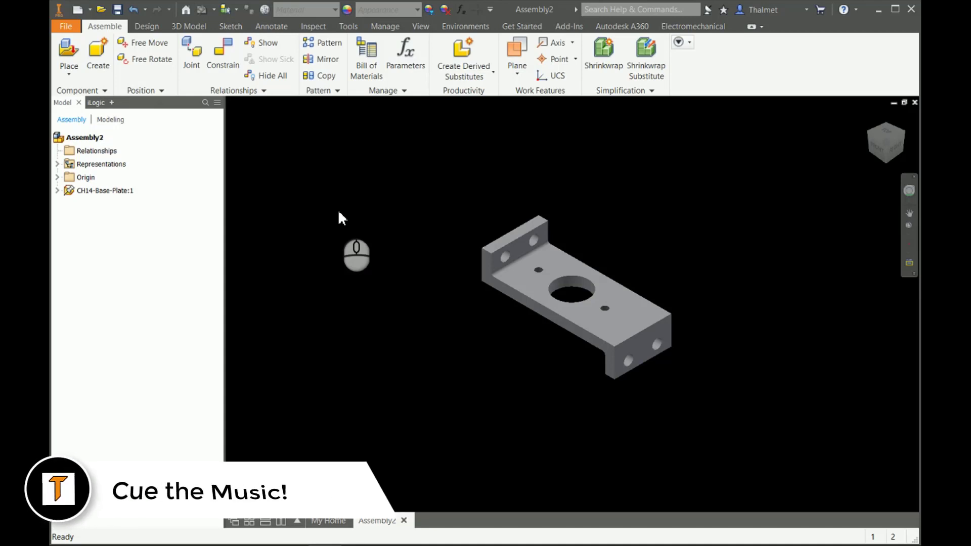
# Step: Place one CH14-Bearing.ipt in open space behind the base plate
pyautogui.click(69, 51)
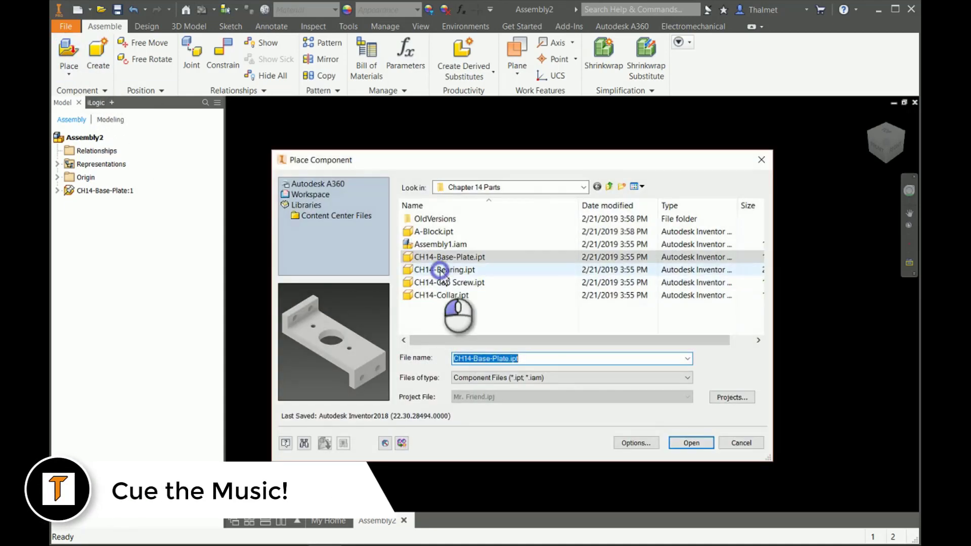
pyautogui.doubleClick(440, 270)
pyautogui.click(747, 174)
pyautogui.press('Escape')
# Step: Place one CH14-Collar.ipt in open space beside the base plate, below the bearing
pyautogui.rightClick(708, 301)
pyautogui.click(707, 267)
pyautogui.click(468, 281)
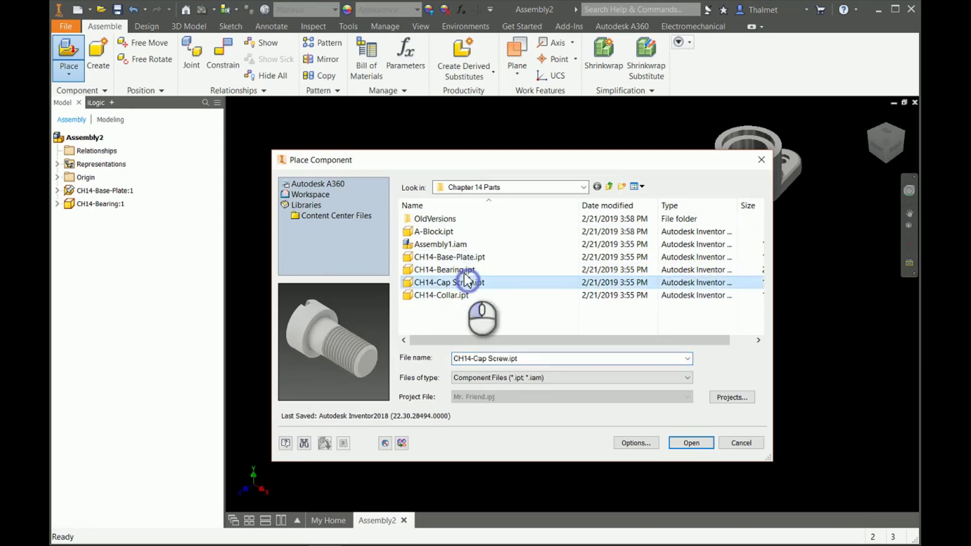
pyautogui.doubleClick(459, 296)
pyautogui.click(786, 302)
pyautogui.rightClick(370, 191)
pyautogui.click(368, 160)
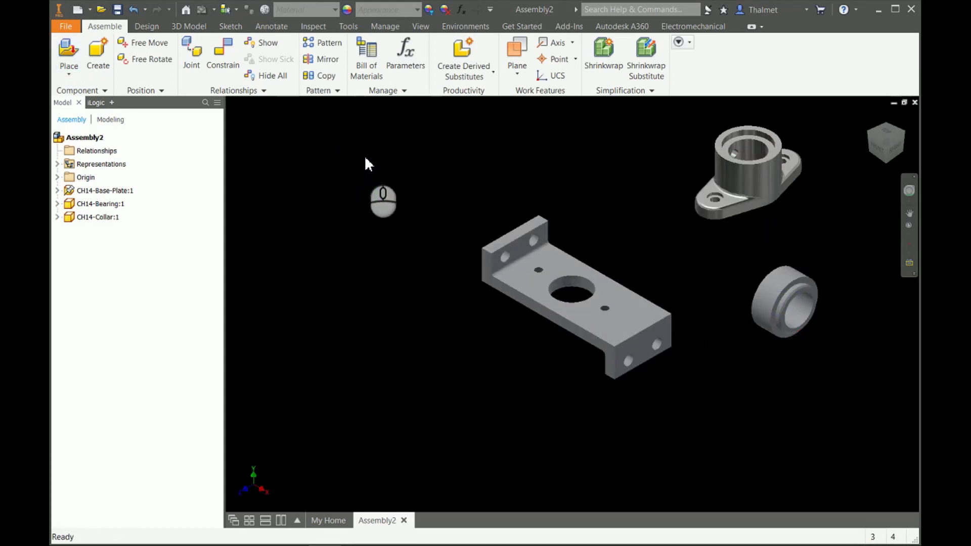
# Step: Place two instances of CH14-Cap Screw.ipt in open space on the base plate's free side
pyautogui.rightClick(399, 221)
pyautogui.click(398, 190)
pyautogui.doubleClick(468, 282)
pyautogui.click(430, 325)
pyautogui.click(454, 394)
pyautogui.press('Escape')
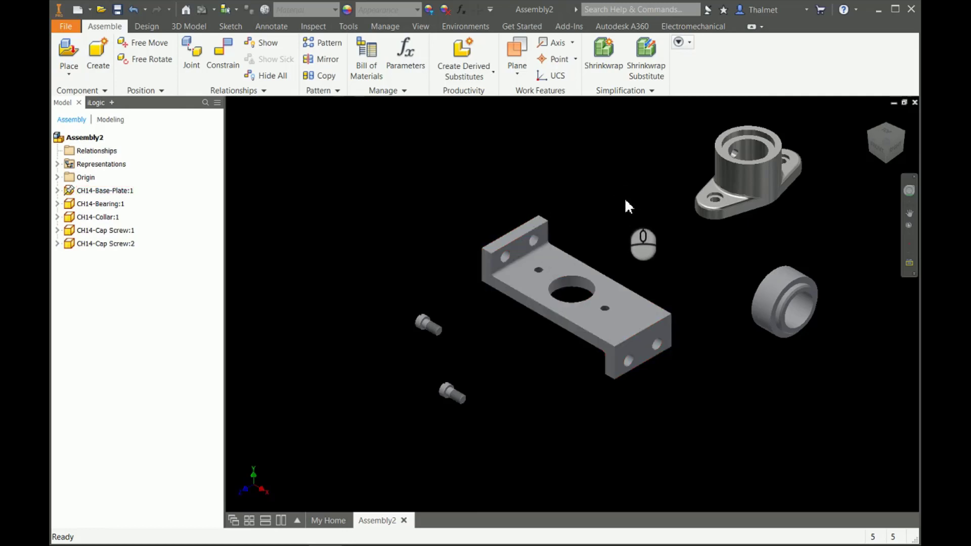
# Step: Mate the bearing's flat underside to the base plate's top face with a 0.000 in offset
pyautogui.keyDown('shift'); pyautogui.moveTo(619, 208); pyautogui.dragTo(538, 160, button='middle'); pyautogui.keyUp('shift')
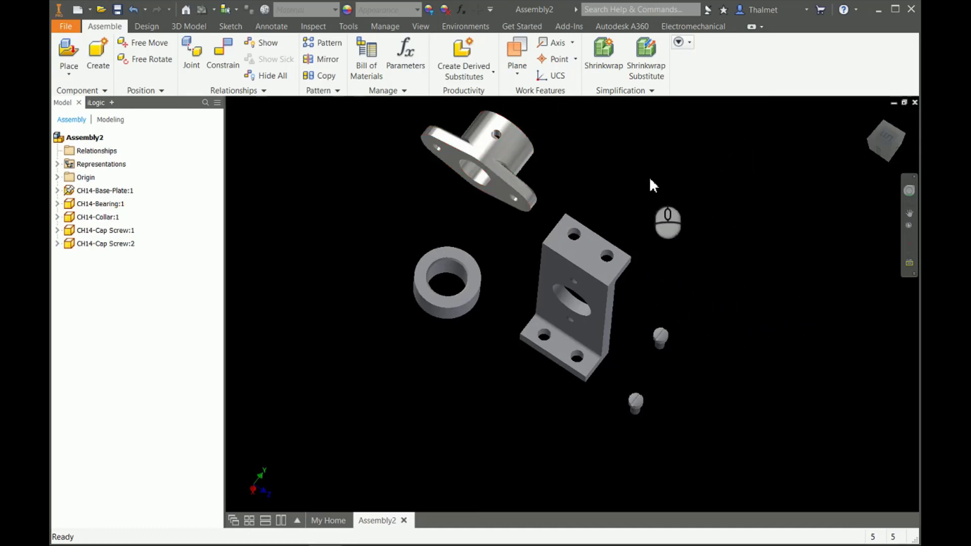
pyautogui.keyDown('shift'); pyautogui.moveTo(649, 180); pyautogui.dragTo(602, 196, button='middle'); pyautogui.keyUp('shift')
pyautogui.press('c')
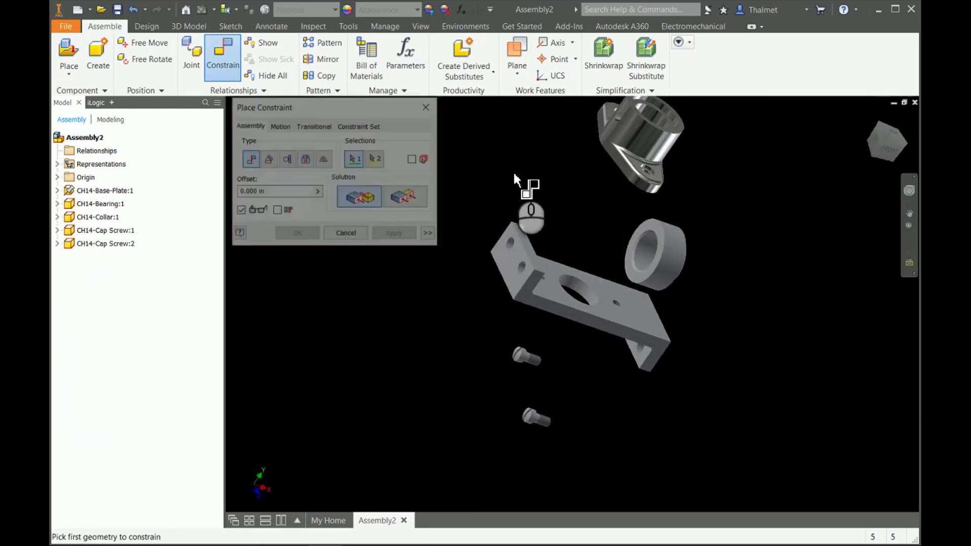
pyautogui.keyDown('shift'); pyautogui.moveTo(527, 181); pyautogui.dragTo(681, 159, button='middle'); pyautogui.keyUp('shift')
pyautogui.click(559, 207)
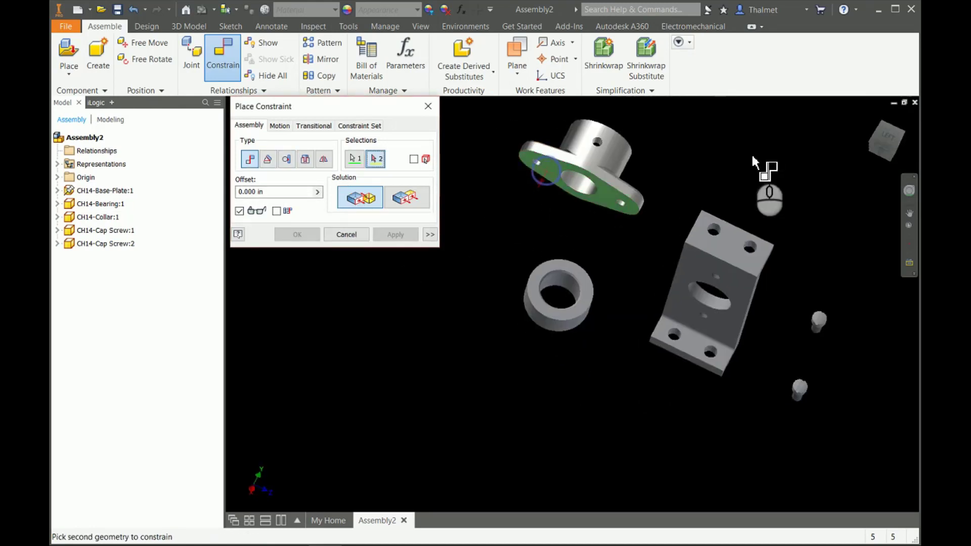
pyautogui.keyDown('shift'); pyautogui.moveTo(763, 169); pyautogui.dragTo(678, 303, button='middle'); pyautogui.keyUp('shift')
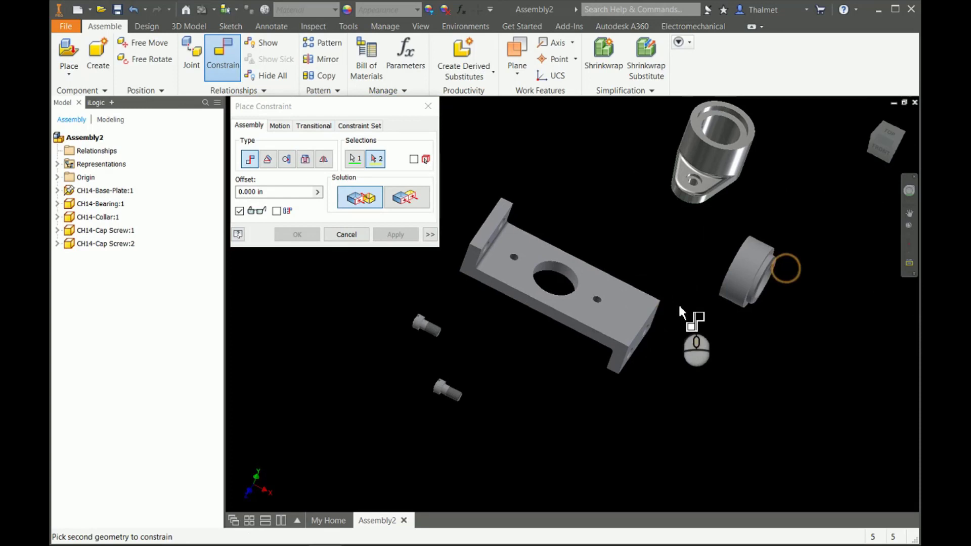
pyautogui.click(635, 302)
pyautogui.keyDown('shift'); pyautogui.moveTo(566, 301); pyautogui.dragTo(544, 310, button='middle'); pyautogui.keyUp('shift')
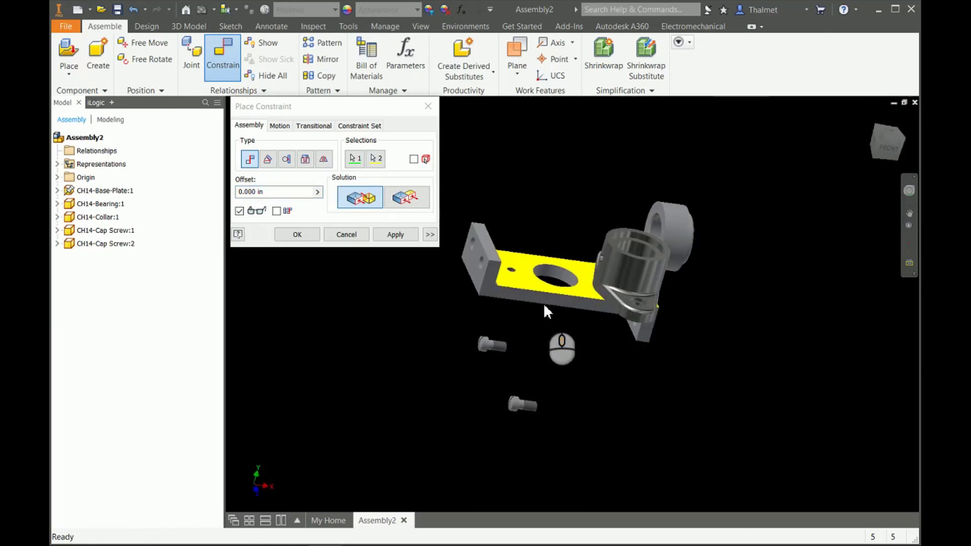
pyautogui.click(397, 235)
pyautogui.keyDown('shift'); pyautogui.moveTo(692, 322); pyautogui.dragTo(699, 330, button='middle'); pyautogui.keyUp('shift')
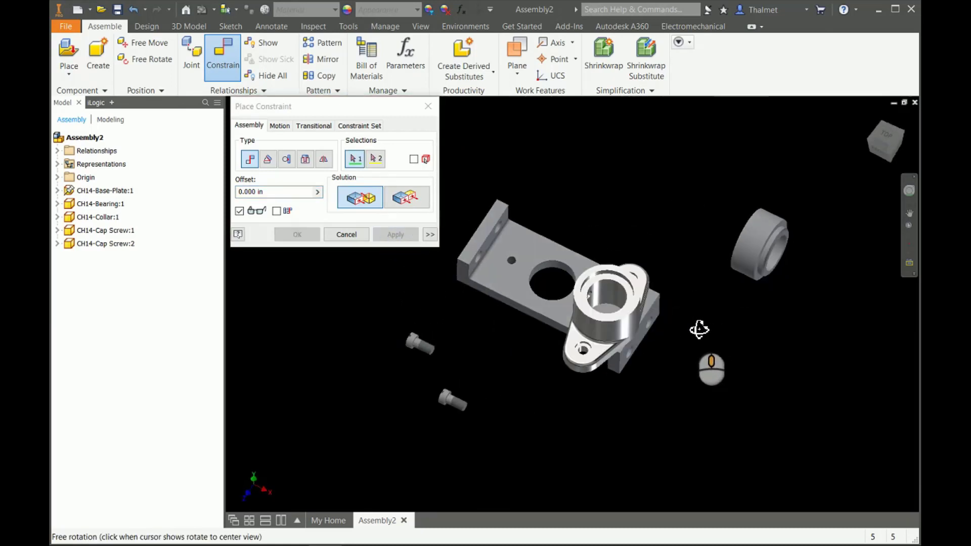
pyautogui.press('Escape')
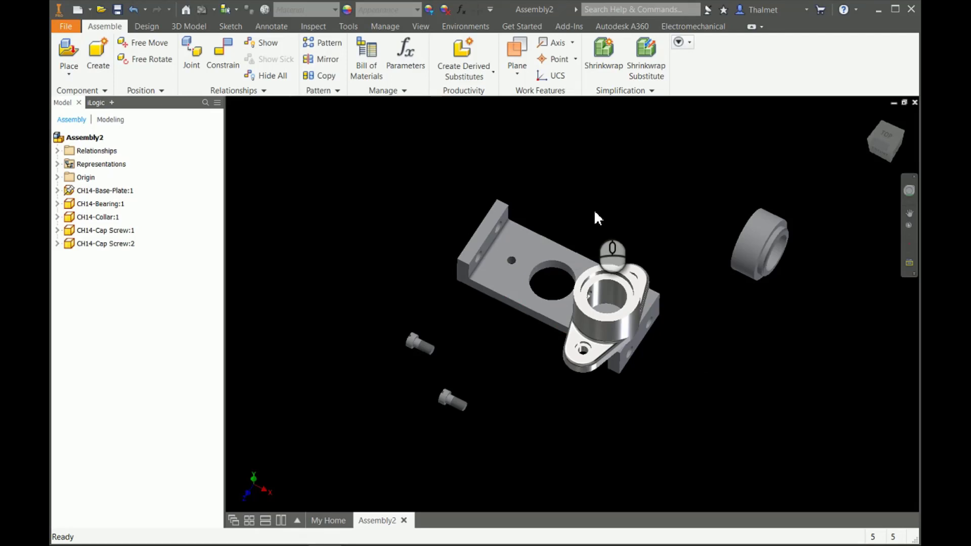
# Step: Turn on the Degrees of Freedom display for the assembly's components
pyautogui.keyDown('shift'); pyautogui.moveTo(579, 214); pyautogui.dragTo(612, 218, button='middle'); pyautogui.keyUp('shift')
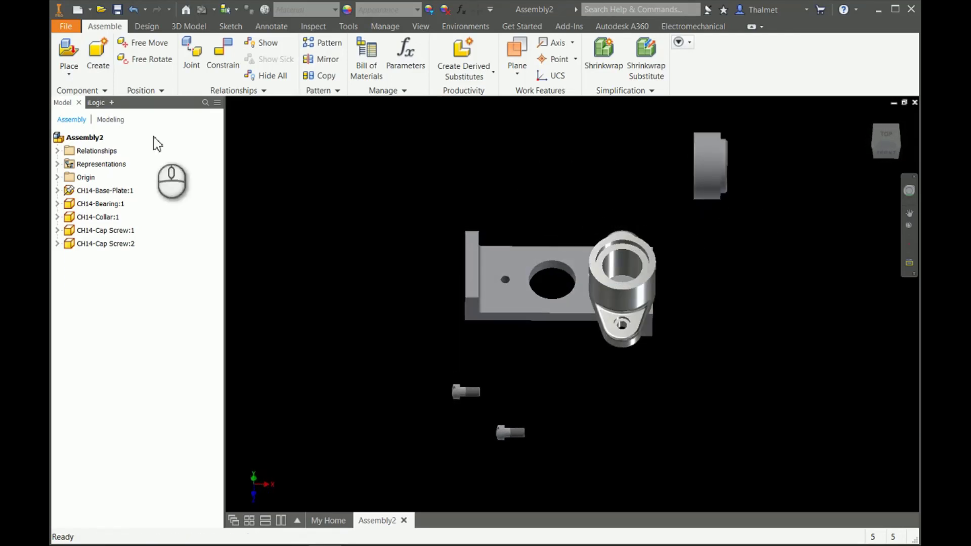
pyautogui.click(421, 26)
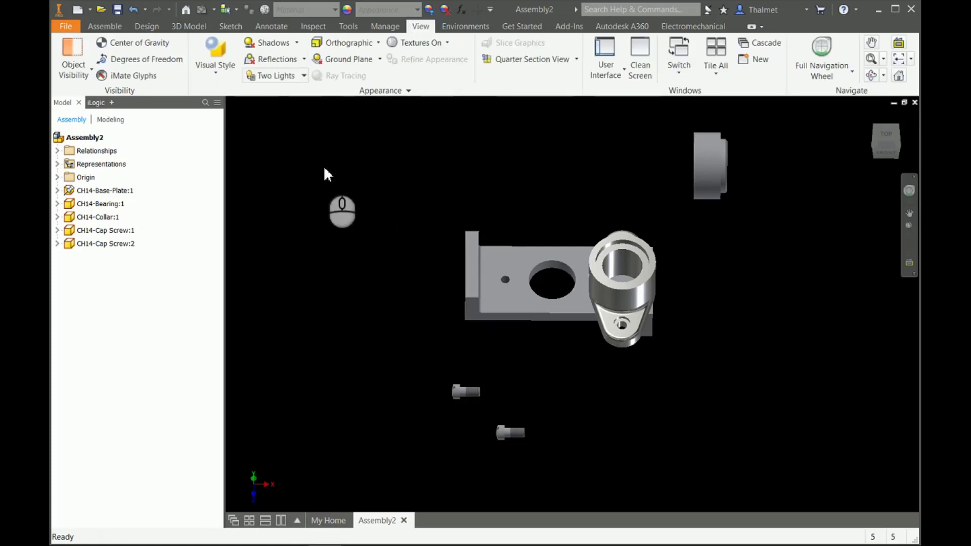
pyautogui.click(138, 59)
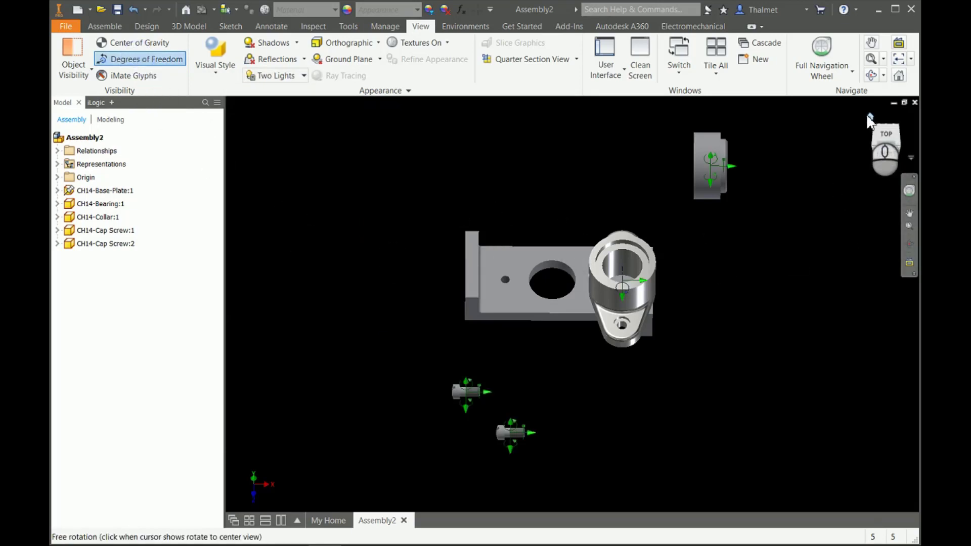
# Step: Examine the degrees of freedom symbols on the cap screws and the bearing
pyautogui.click(869, 116)
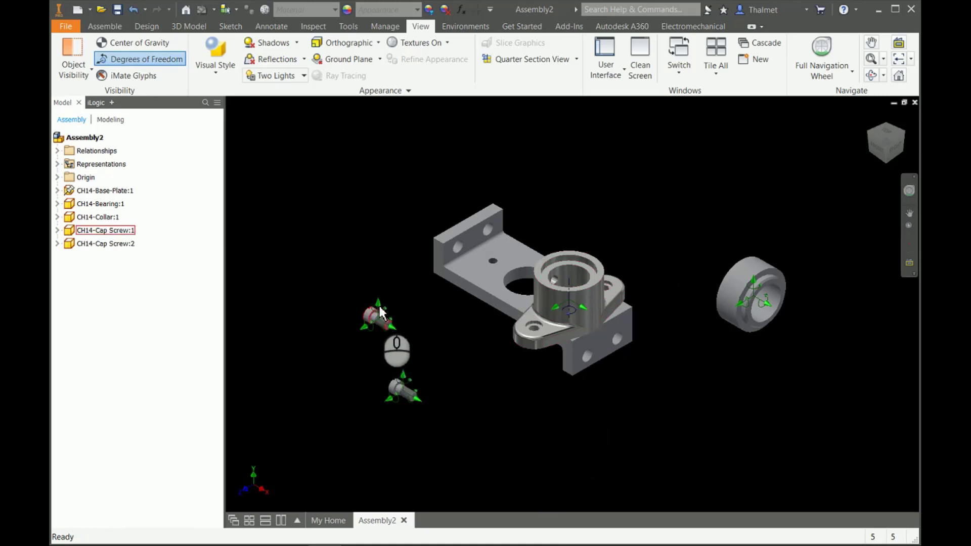
pyautogui.scroll(-2, 382, 314)
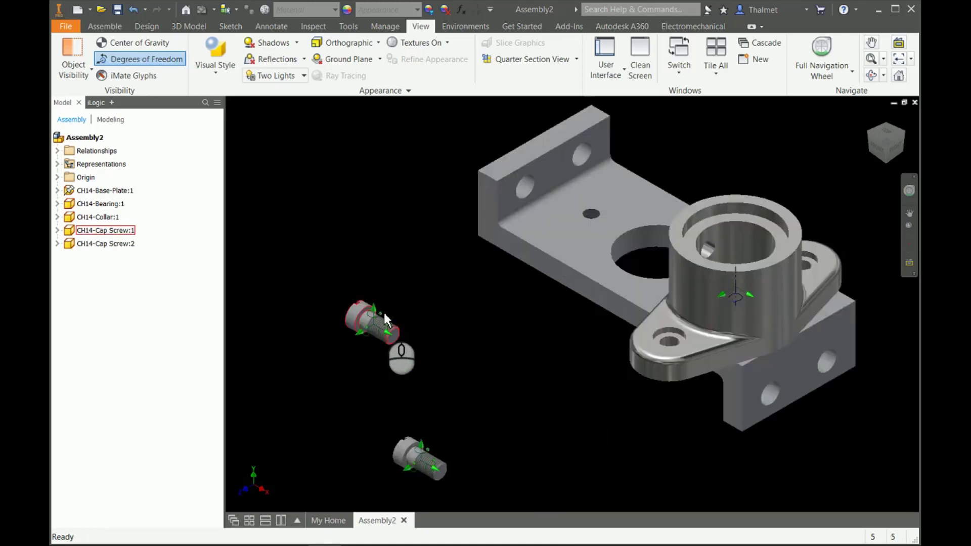
pyautogui.scroll(-5, 383, 311)
pyautogui.scroll(6, 378, 253)
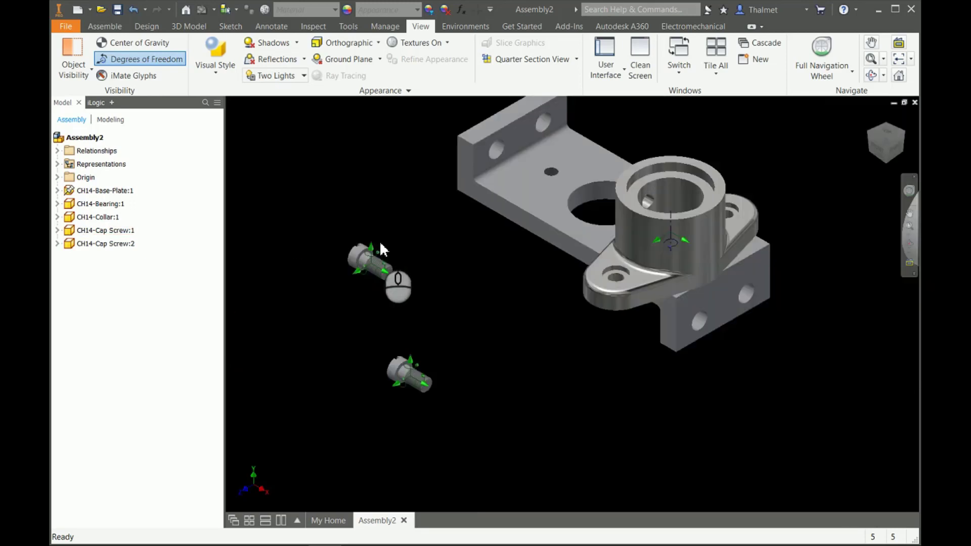
pyautogui.scroll(5, 380, 246)
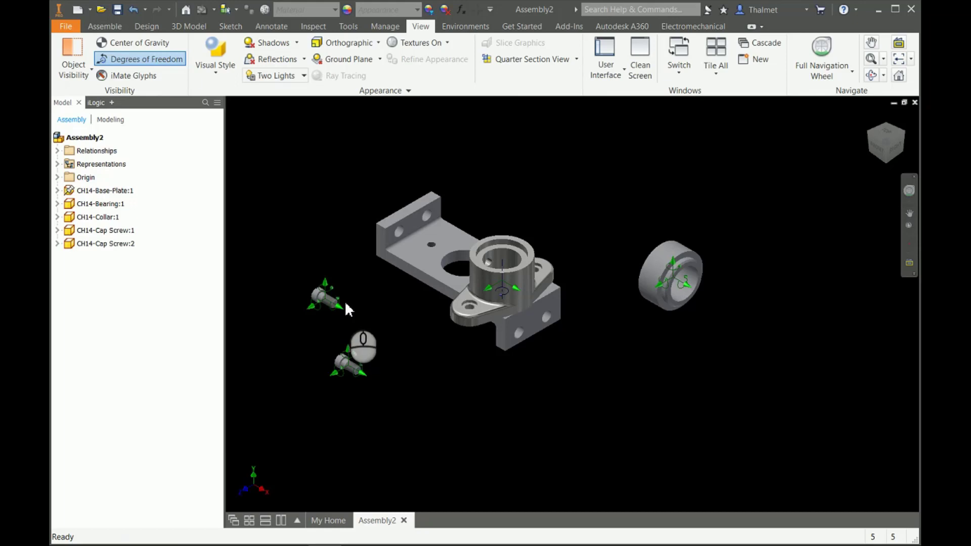
pyautogui.scroll(-5, 522, 290)
pyautogui.scroll(4, 521, 289)
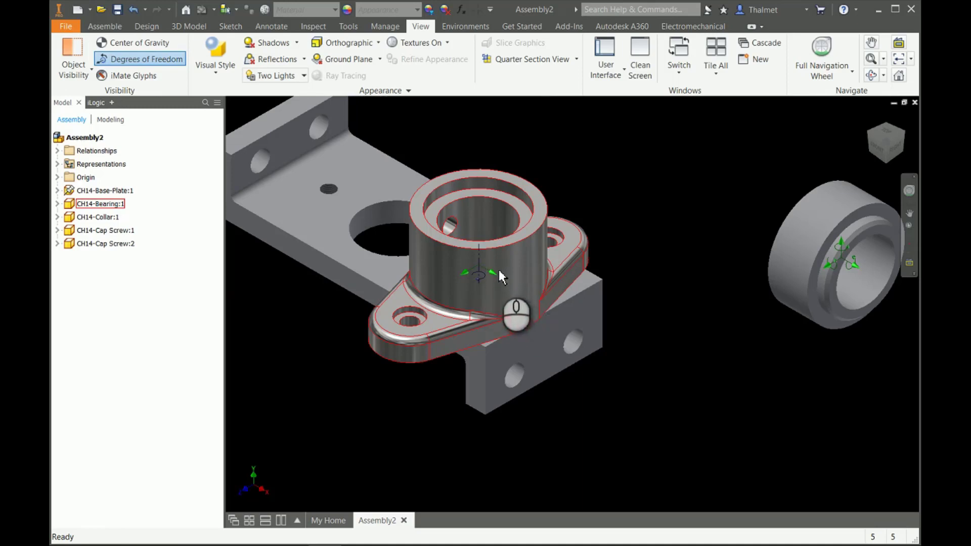
# Step: Move the bearing over the base plate, also from the front view, to test its remaining degrees of freedom
pyautogui.moveTo(489, 277)
pyautogui.mouseDown()
pyautogui.moveTo(494, 303)
pyautogui.moveTo(479, 304)
pyautogui.moveTo(430, 257)
pyautogui.moveTo(386, 170)
pyautogui.moveTo(380, 239)
pyautogui.moveTo(512, 231)
pyautogui.moveTo(491, 274)
pyautogui.moveTo(505, 217)
pyautogui.moveTo(490, 285)
pyautogui.mouseUp()
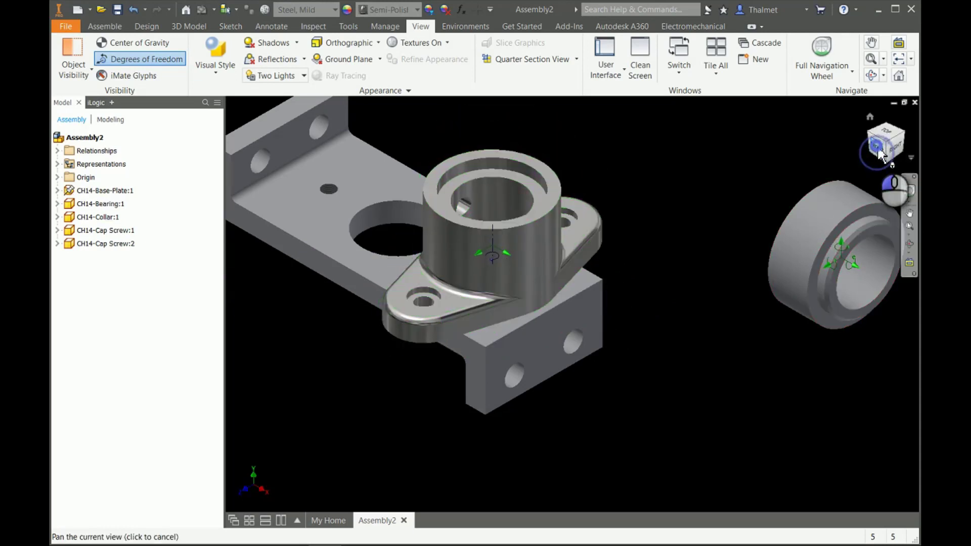
pyautogui.click(878, 156)
pyautogui.moveTo(602, 268); pyautogui.dragTo(622, 266)
pyautogui.click(869, 127)
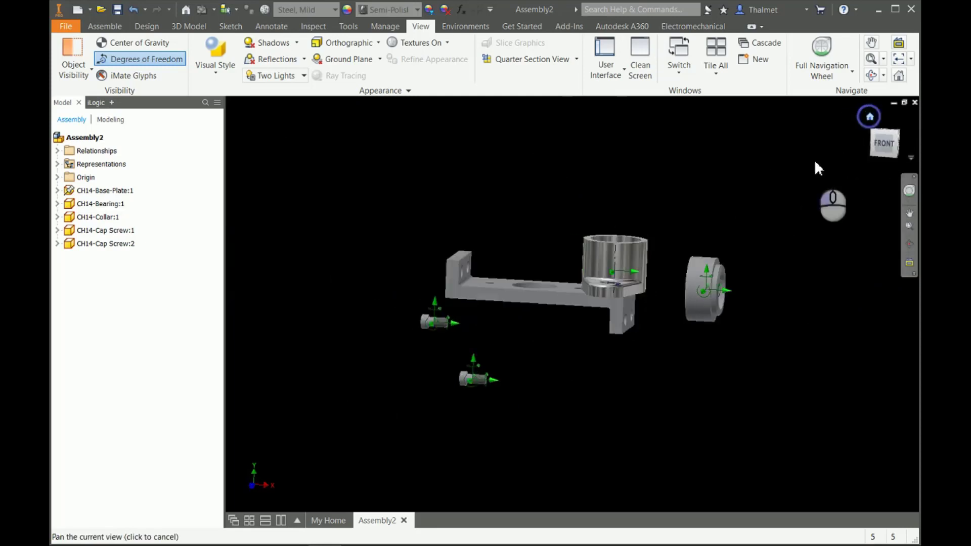
pyautogui.scroll(4, 576, 296)
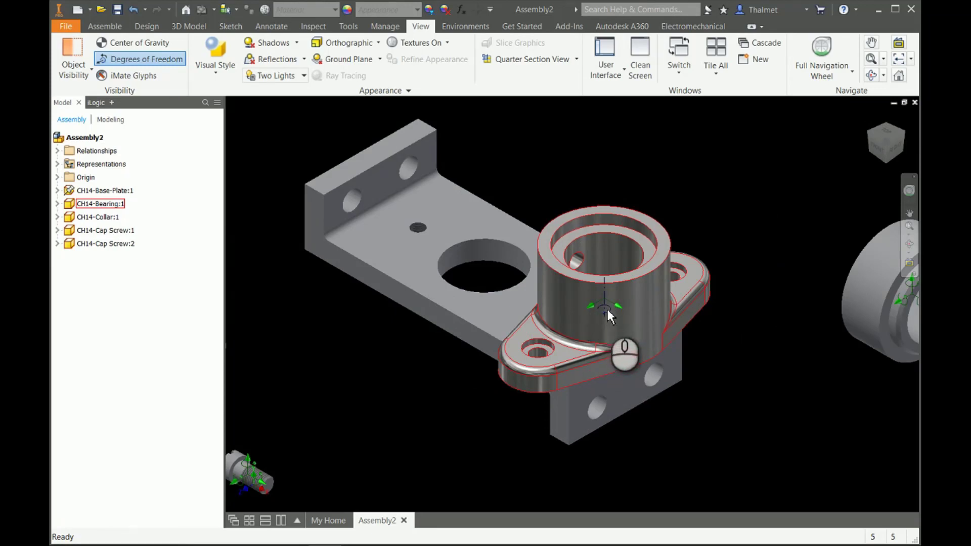
# Step: Slide the bearing around on the base plate's top face to examine its remaining planar movement
pyautogui.moveTo(621, 298); pyautogui.dragTo(586, 295)
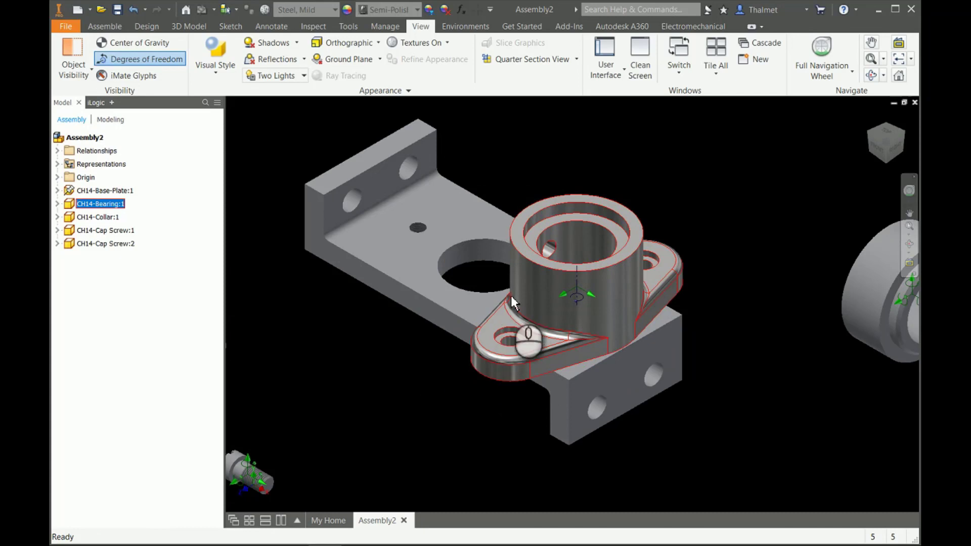
pyautogui.moveTo(500, 353); pyautogui.dragTo(449, 323)
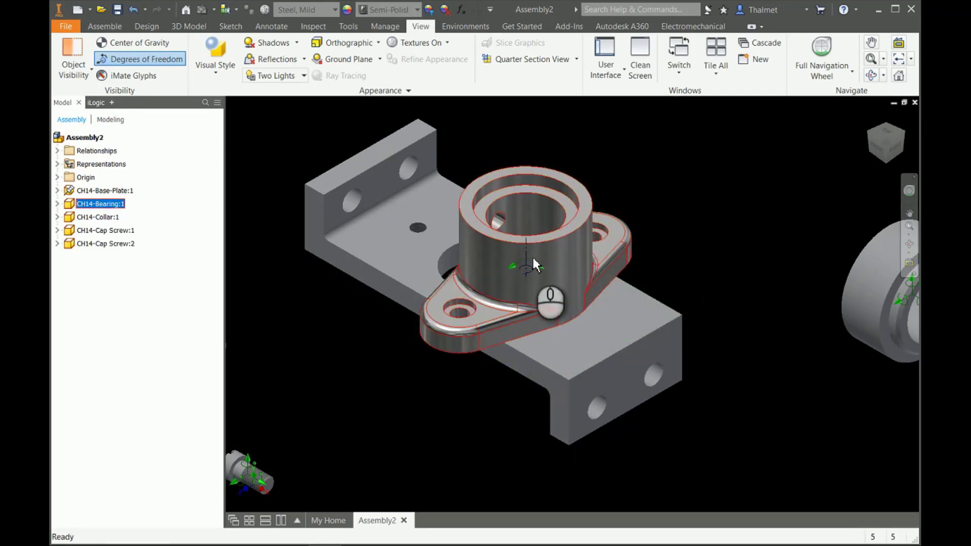
pyautogui.moveTo(534, 258); pyautogui.dragTo(575, 257)
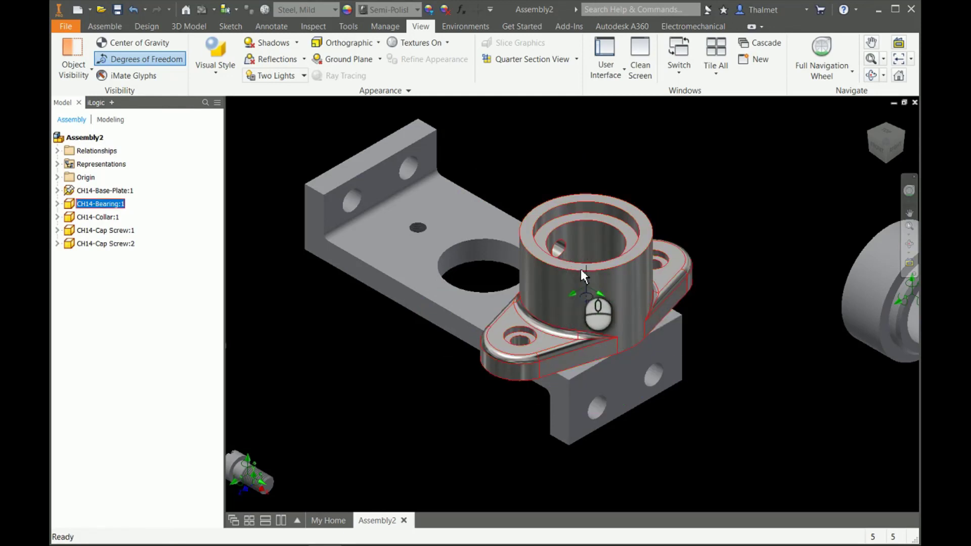
pyautogui.moveTo(597, 287)
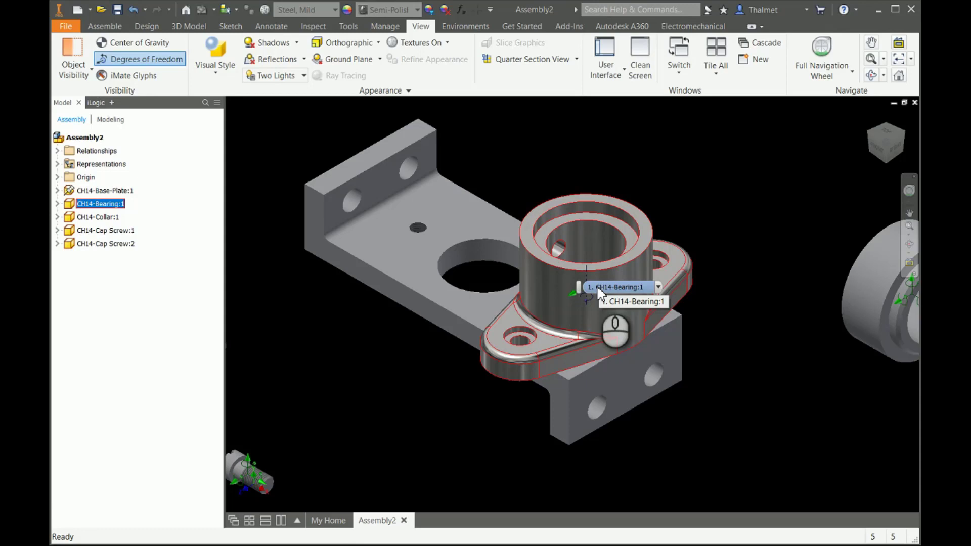
pyautogui.click(598, 289)
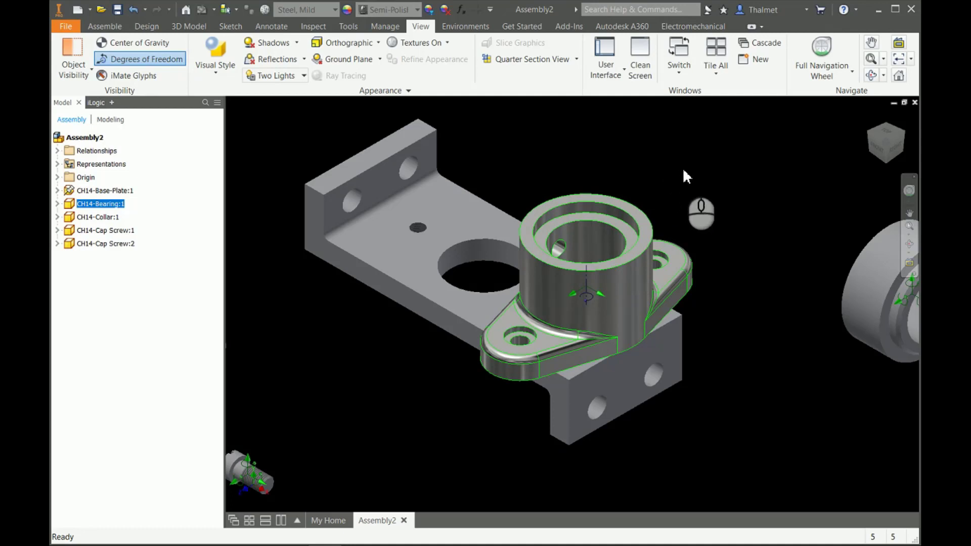
# Step: Mate the bearing's bore axis to the axis of the base plate's large hole with a 0.000 in offset
pyautogui.press('c')
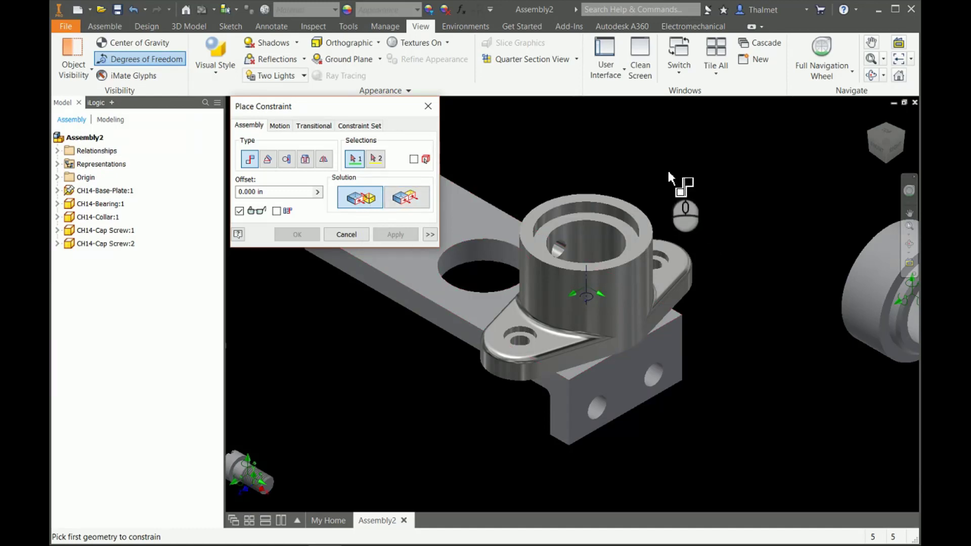
pyautogui.click(602, 242)
pyautogui.moveTo(602, 243); pyautogui.dragTo(702, 287, button='middle')
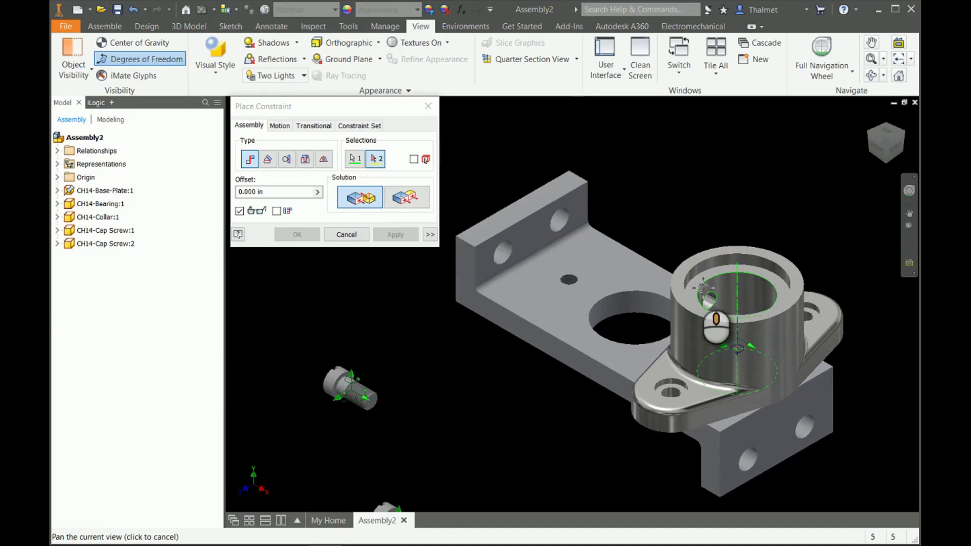
pyautogui.click(643, 306)
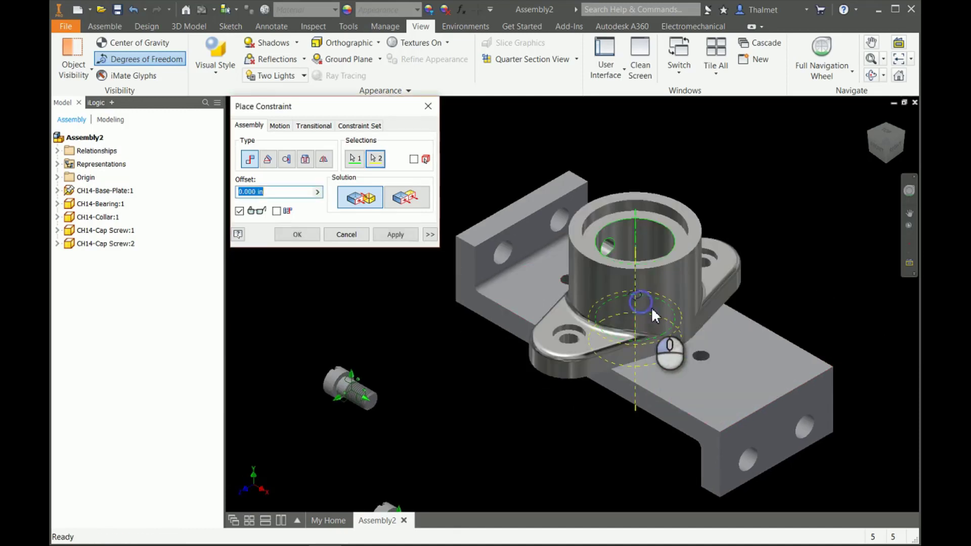
pyautogui.click(393, 235)
pyautogui.moveTo(588, 391); pyautogui.dragTo(560, 358, button='middle')
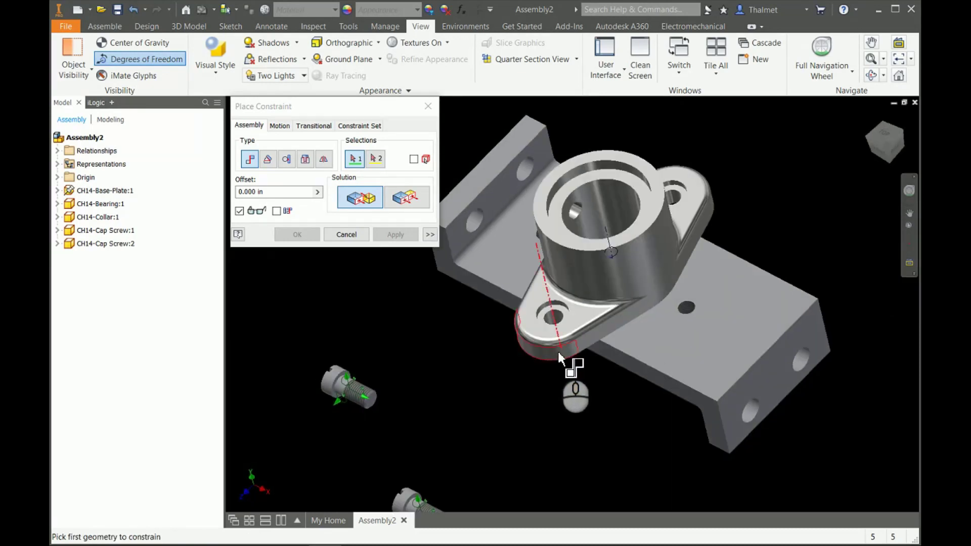
pyautogui.press('Escape')
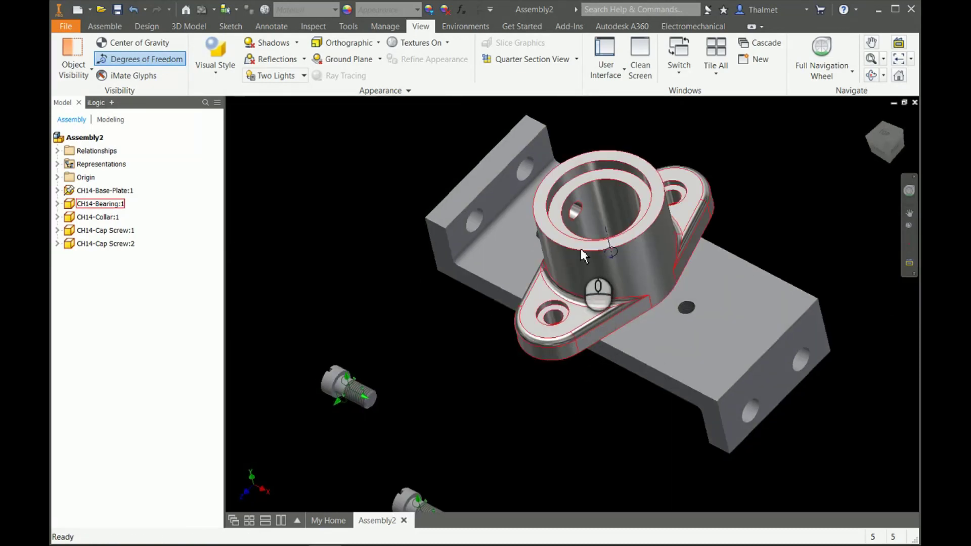
# Step: Rotate the bearing about its bore axis to test its remaining rotational freedom
pyautogui.moveTo(582, 256)
pyautogui.mouseDown()
pyautogui.moveTo(634, 291)
pyautogui.moveTo(467, 231)
pyautogui.moveTo(546, 256)
pyautogui.moveTo(510, 237)
pyautogui.moveTo(638, 296)
pyautogui.moveTo(703, 281)
pyautogui.moveTo(535, 259)
pyautogui.moveTo(616, 274)
pyautogui.moveTo(578, 270)
pyautogui.mouseUp()
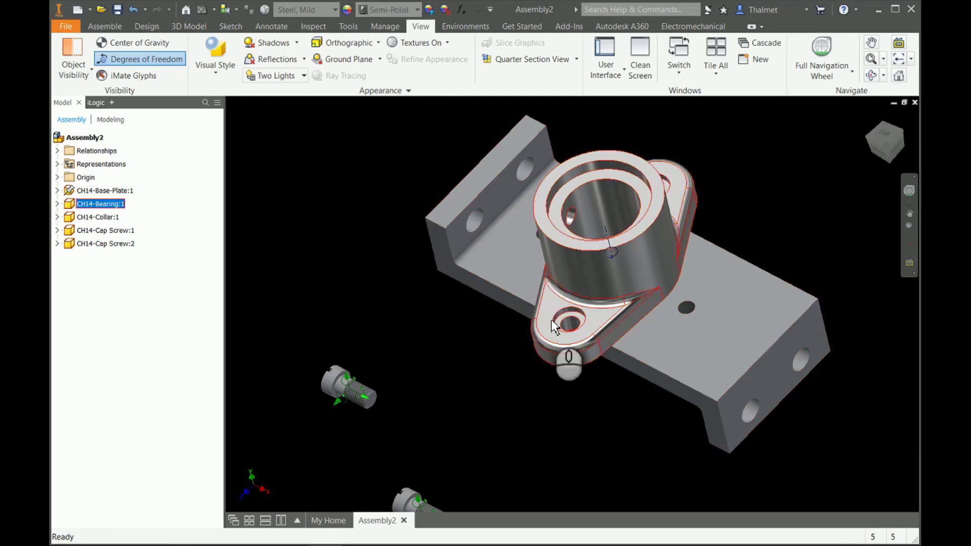
pyautogui.moveTo(551, 327); pyautogui.dragTo(761, 196)
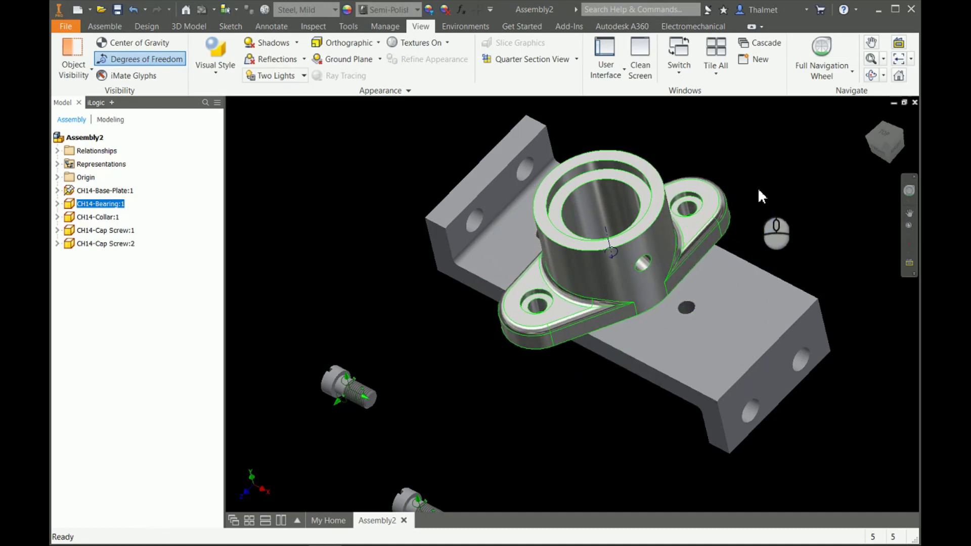
pyautogui.click(776, 198)
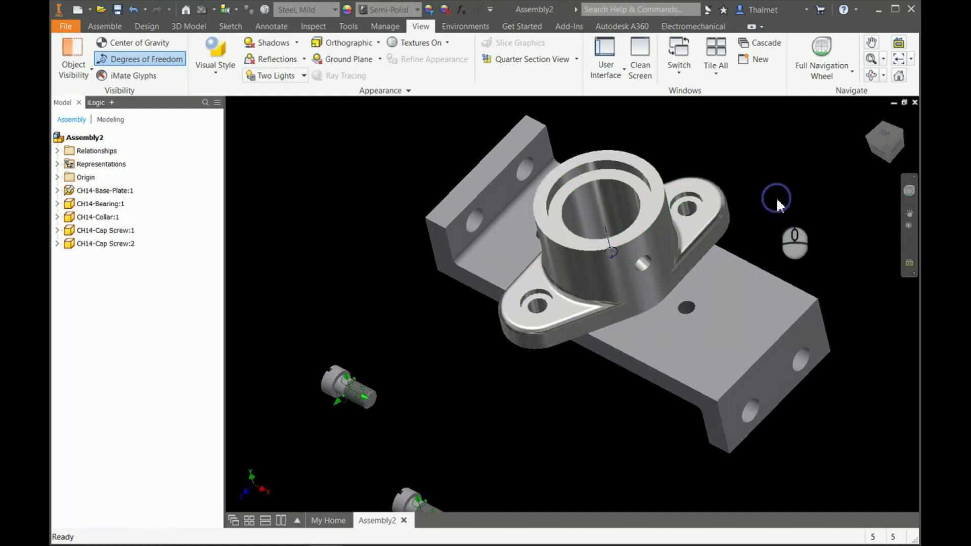
# Step: Mate the axis of one of the bearing's mounting holes to a small base plate hole's axis with a 0.000 in offset
pyautogui.press('c')
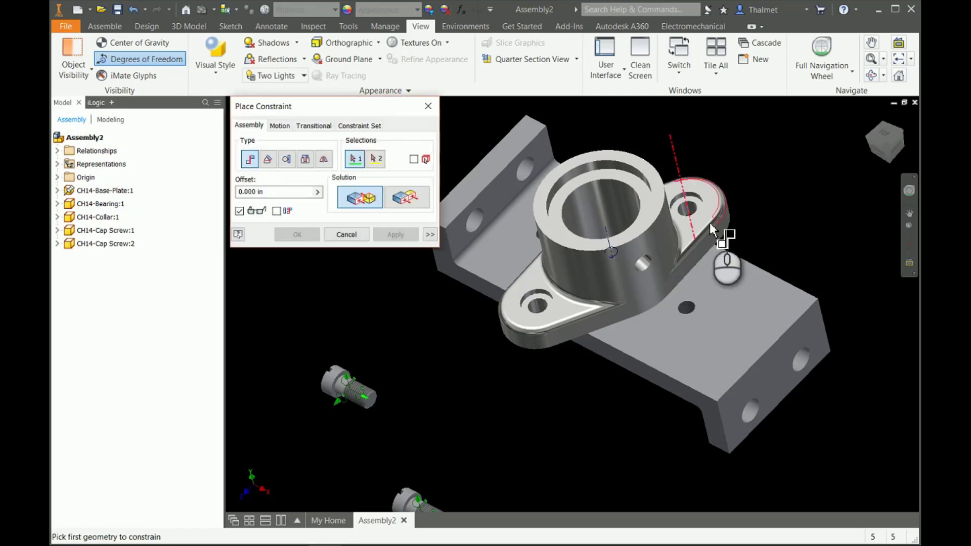
pyautogui.scroll(3, 710, 222)
pyautogui.click(681, 206)
pyautogui.scroll(-3, 682, 207)
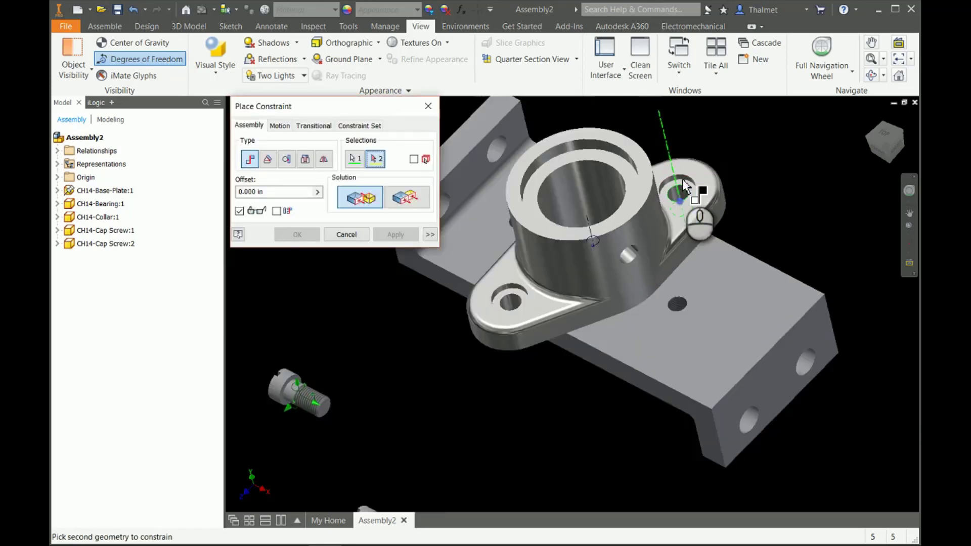
pyautogui.scroll(4, 694, 326)
pyautogui.click(683, 296)
pyautogui.scroll(-5, 683, 296)
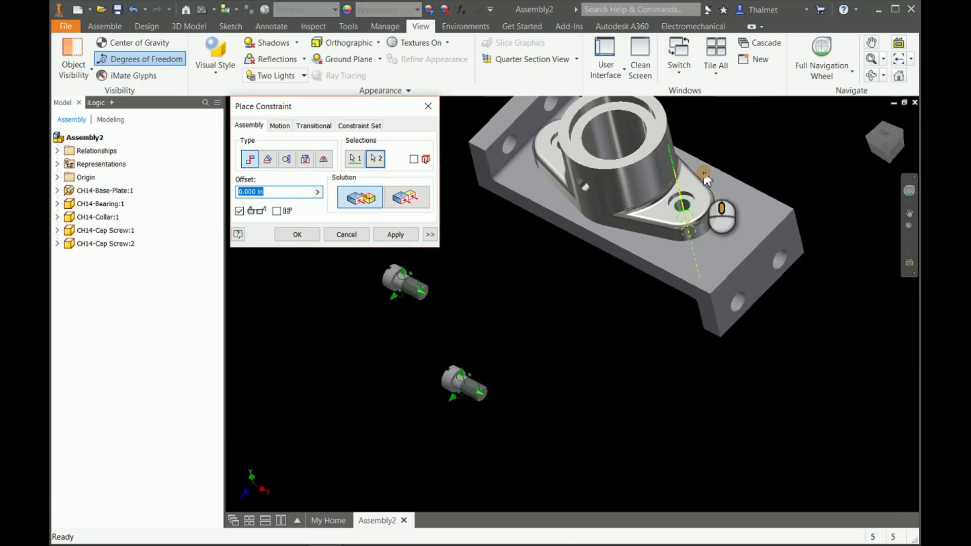
pyautogui.moveTo(702, 179); pyautogui.dragTo(665, 284, button='middle')
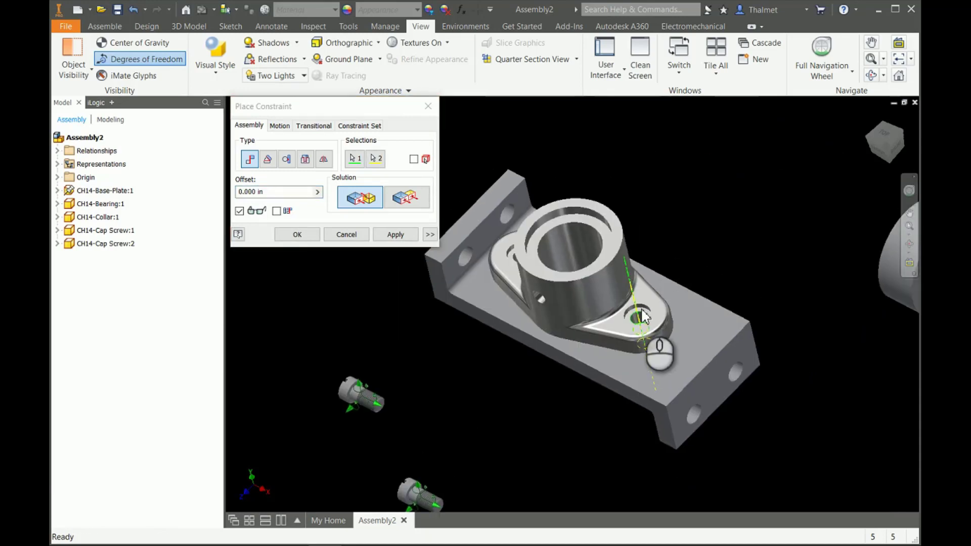
pyautogui.click(299, 244)
pyautogui.click(310, 232)
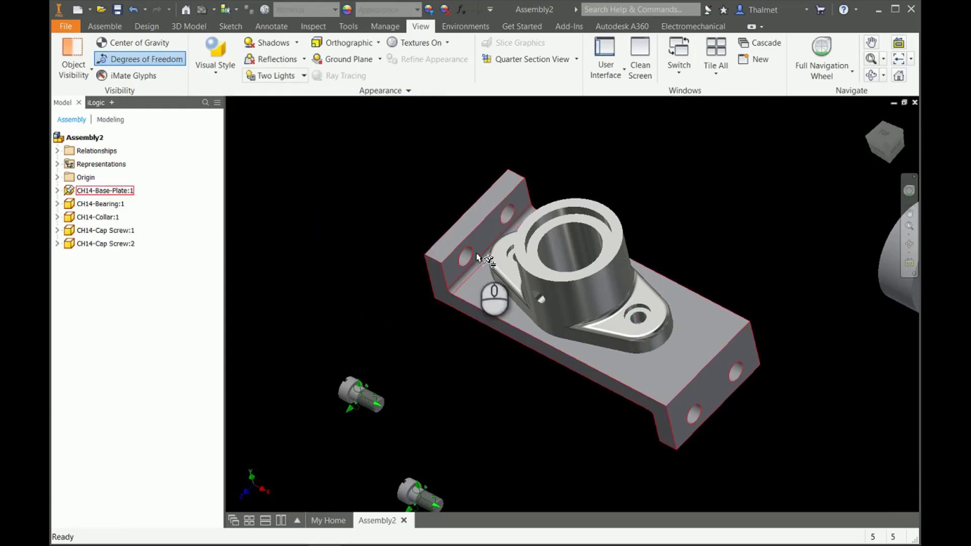
# Step: Try to move the bearing and check which components still show degrees of freedom symbols
pyautogui.moveTo(587, 273); pyautogui.dragTo(675, 200)
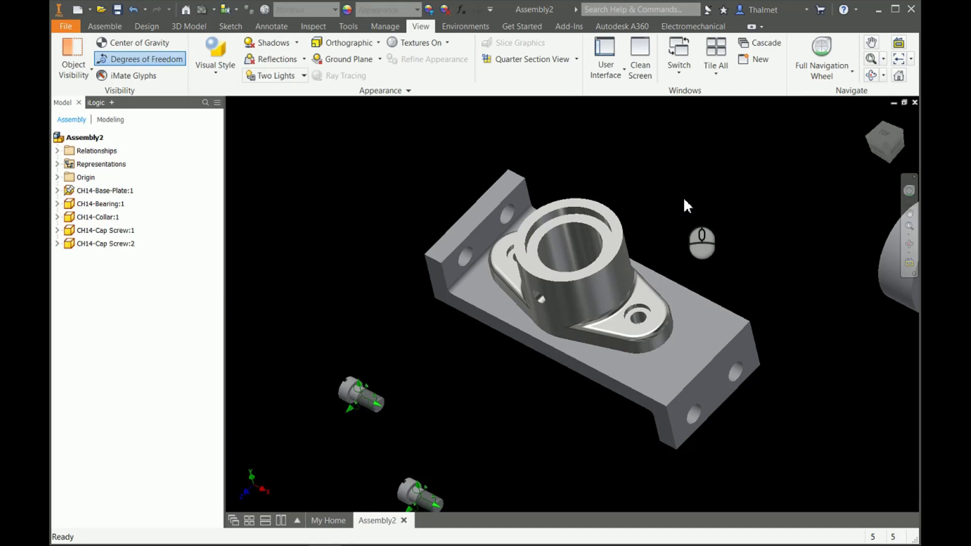
pyautogui.moveTo(765, 230); pyautogui.dragTo(675, 201, button='middle')
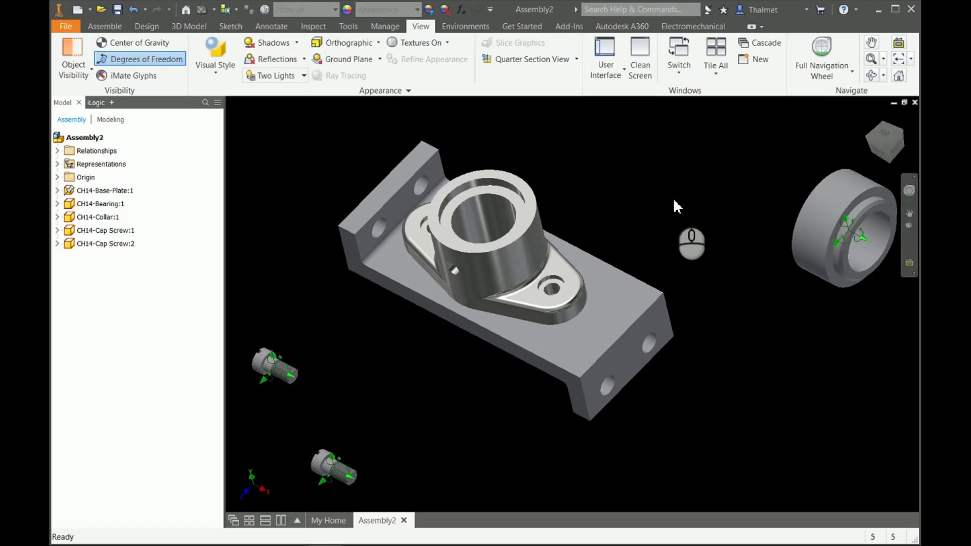
pyautogui.moveTo(616, 174); pyautogui.dragTo(632, 188, button='middle')
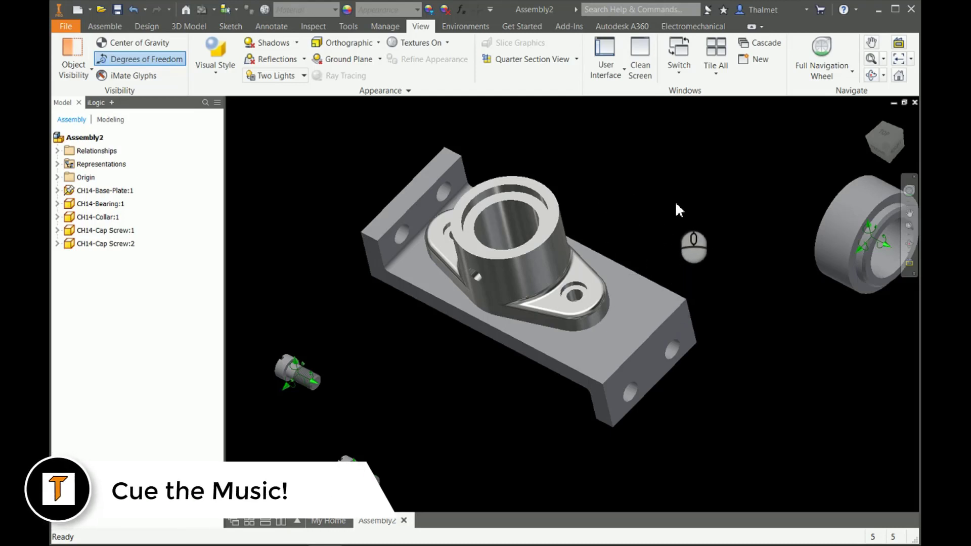
# Step: Seat the collar in the top of the bearing's bore with an Insert constraint at 0.000 in offset
pyautogui.press('c')
pyautogui.scroll(-6, 872, 245)
pyautogui.click(878, 225)
pyautogui.scroll(5, 539, 227)
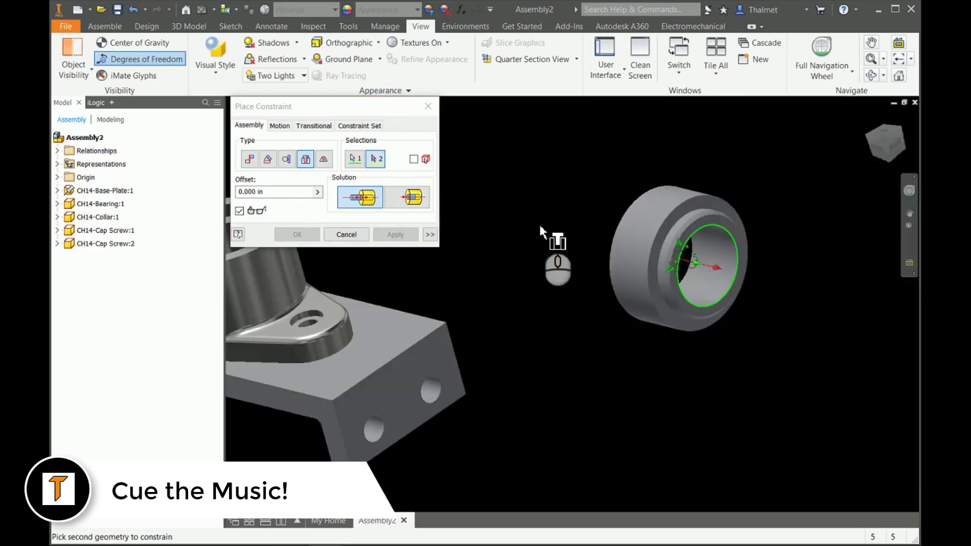
pyautogui.keyDown('shift'); pyautogui.moveTo(539, 226); pyautogui.dragTo(540, 294, button='middle'); pyautogui.keyUp('shift')
pyautogui.click(539, 290)
pyautogui.click(395, 234)
# Step: Try to mate the bearing's lengthwise origin plane to the assembly's XY plane, and delete that mate
pyautogui.click(57, 177)
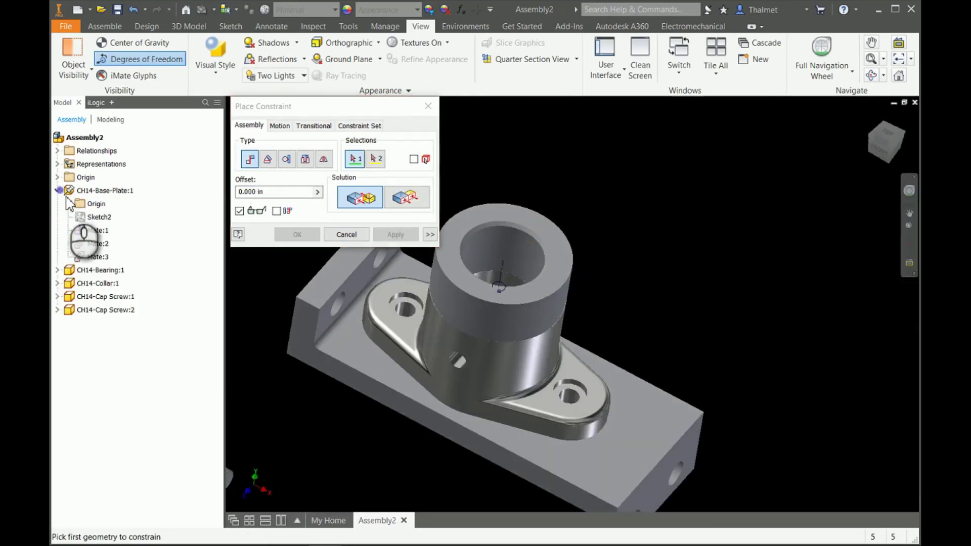
pyautogui.click(56, 298)
pyautogui.click(68, 310)
pyautogui.click(113, 323)
pyautogui.click(112, 203)
pyautogui.click(371, 156)
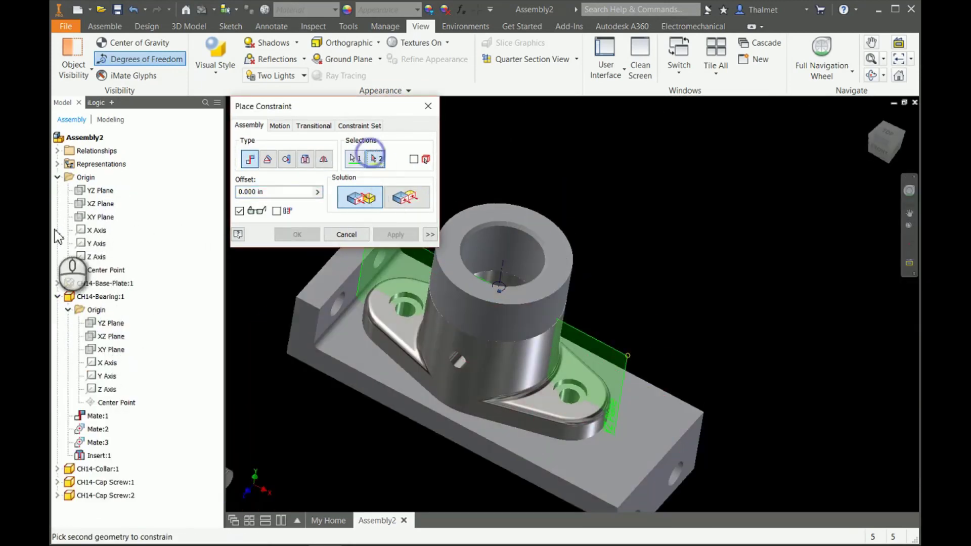
pyautogui.click(101, 217)
pyautogui.click(298, 234)
pyautogui.keyDown('shift'); pyautogui.moveTo(628, 344); pyautogui.dragTo(529, 296, button='middle'); pyautogui.keyUp('shift')
pyautogui.scroll(3, 618, 289)
pyautogui.moveTo(618, 288); pyautogui.dragTo(544, 247, button='middle')
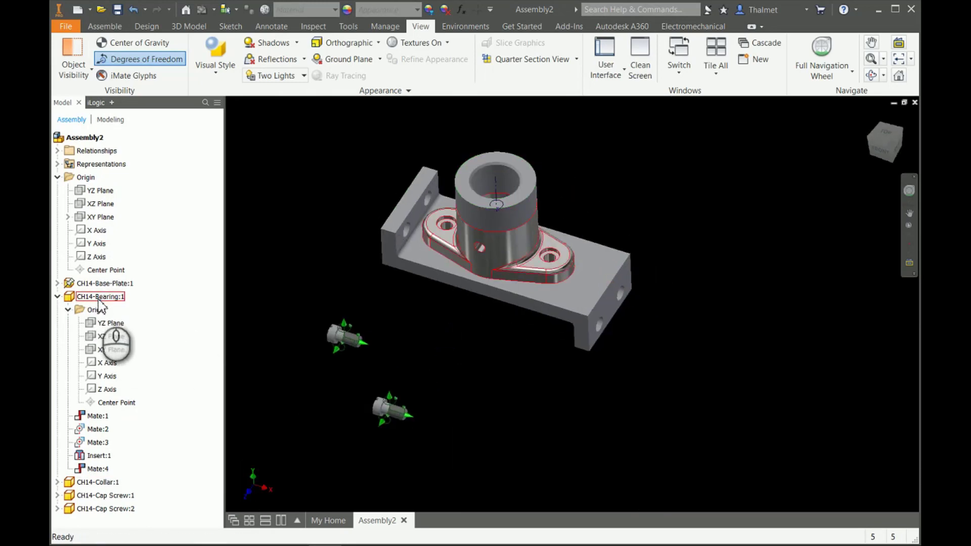
pyautogui.click(97, 469)
pyautogui.press('Delete')
# Step: Mate a collar origin plane that runs through its axis to the assembly's XY plane with a 0.000 in offset
pyautogui.press('c')
pyautogui.click(58, 296)
pyautogui.click(58, 310)
pyautogui.click(68, 323)
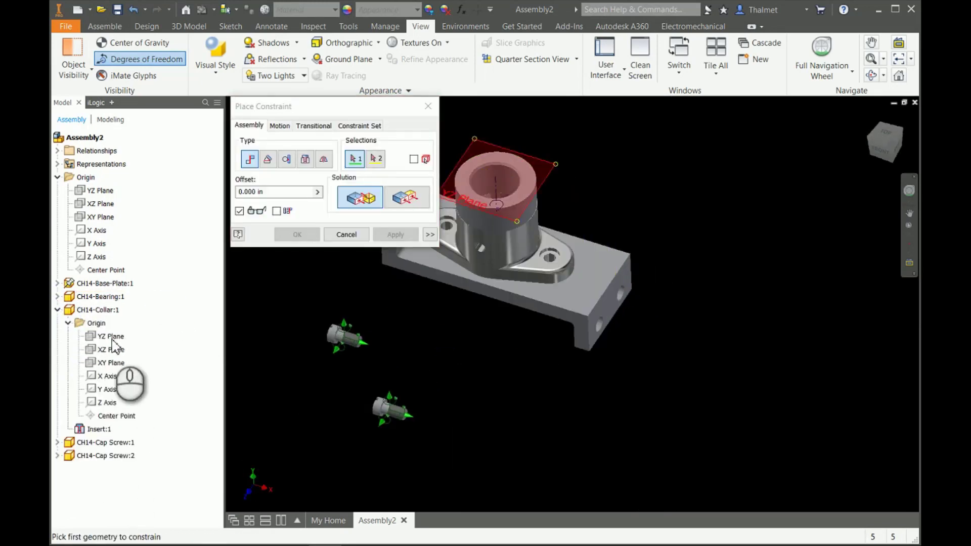
pyautogui.click(111, 338)
pyautogui.click(101, 217)
pyautogui.click(298, 234)
pyautogui.moveTo(393, 310); pyautogui.dragTo(364, 289, button='middle')
# Step: Seat both cap screws in the bearing's counterbored mounting holes with Insert constraints at 0.000 in offset
pyautogui.press('c')
pyautogui.click(305, 159)
pyautogui.click(335, 315)
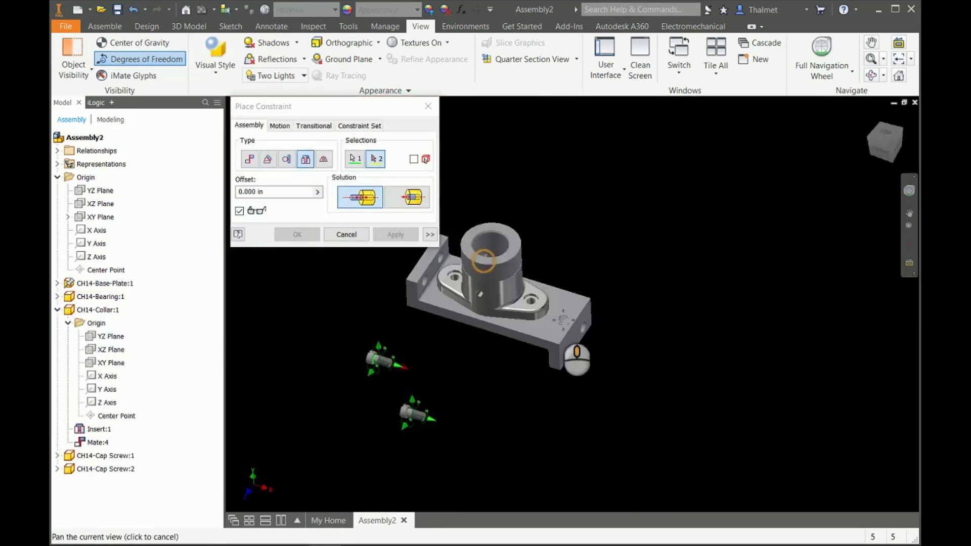
pyautogui.click(726, 339)
pyautogui.click(392, 237)
pyautogui.scroll(3, 629, 440)
# Step: Mate an origin plane of CH14-Cap Screw:2 to the assembly's XY plane with a 0.000 in offset
pyautogui.click(57, 311)
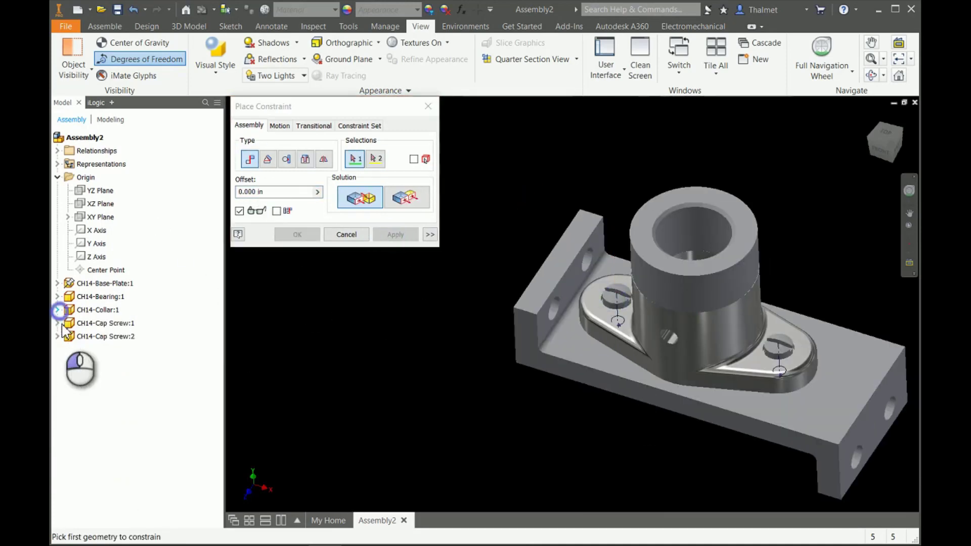
pyautogui.click(57, 323)
pyautogui.click(57, 376)
pyautogui.click(68, 390)
pyautogui.click(68, 336)
pyautogui.scroll(-3, 116, 394)
pyautogui.click(123, 415)
pyautogui.scroll(3, 120, 354)
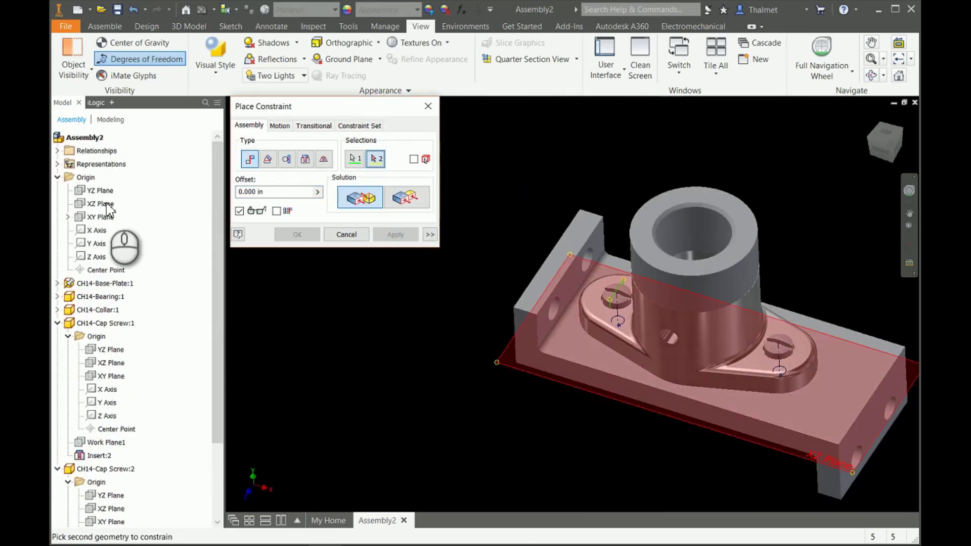
pyautogui.click(106, 217)
pyautogui.click(396, 235)
# Step: Mate an origin plane of CH14-Cap Screw:1 to the assembly's XY plane and return to the home view
pyautogui.scroll(-2, 123, 344)
pyautogui.click(119, 284)
pyautogui.scroll(2, 114, 263)
pyautogui.click(105, 217)
pyautogui.click(302, 233)
pyautogui.press('F6')
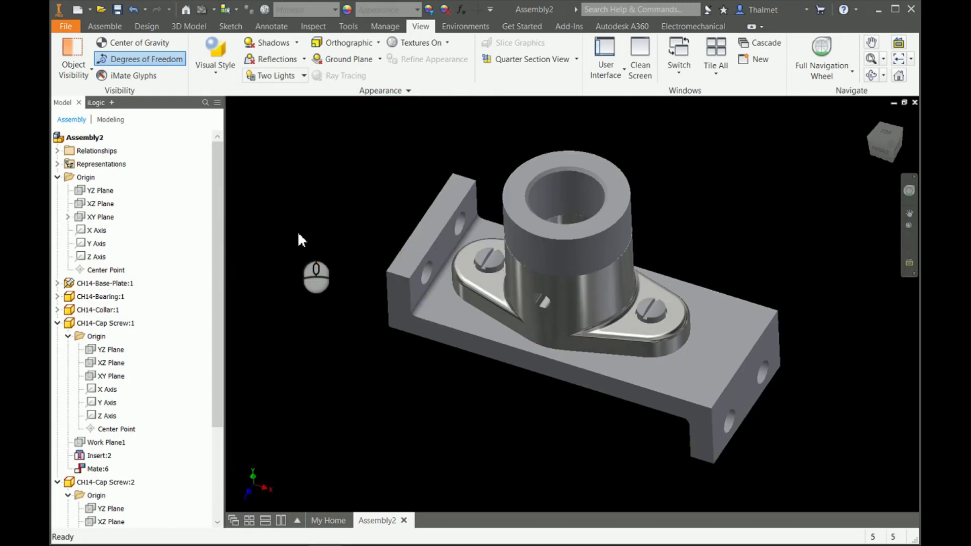
# Step: Collapse all branches of the model tree and review the completed assembly from another angle and the home view
pyautogui.rightClick(188, 257)
pyautogui.click(228, 468)
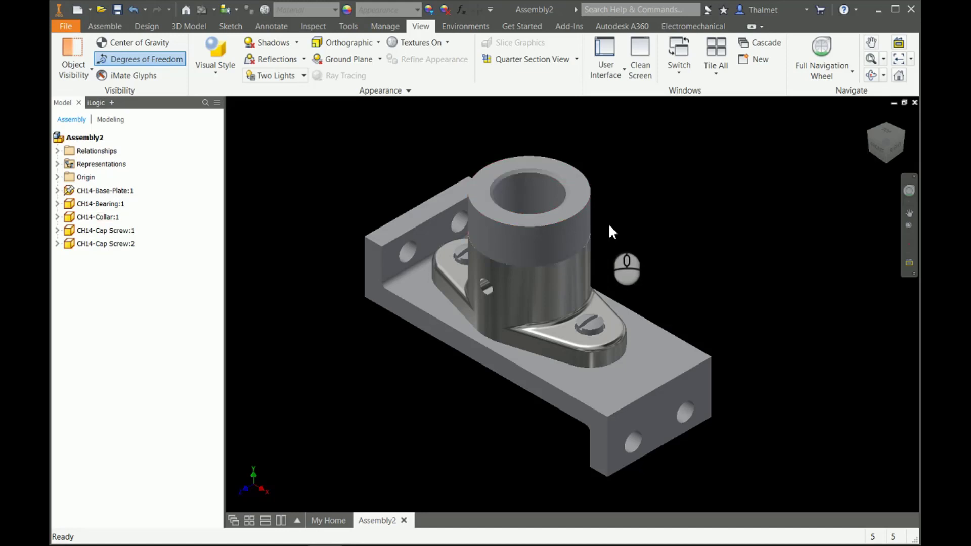
pyautogui.keyDown('shift'); pyautogui.moveTo(612, 230); pyautogui.dragTo(697, 276, button='middle'); pyautogui.keyUp('shift')
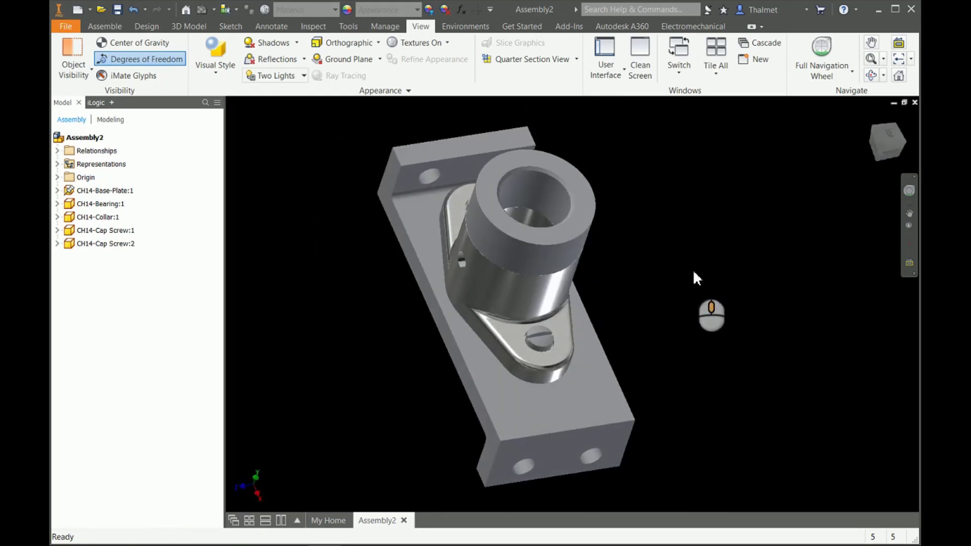
pyautogui.click(867, 116)
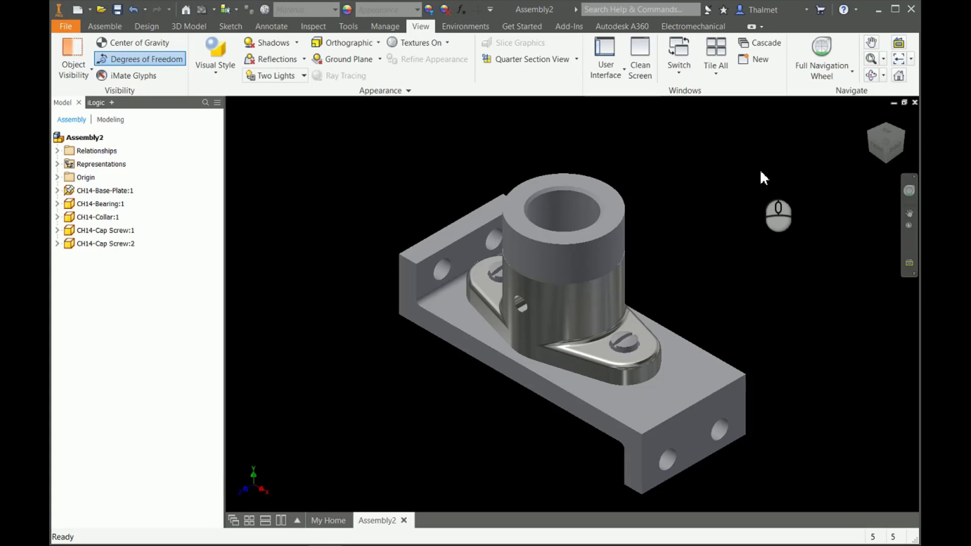
# Step: Create a new drawing and switch back to the Assembly2 document
pyautogui.click(90, 13)
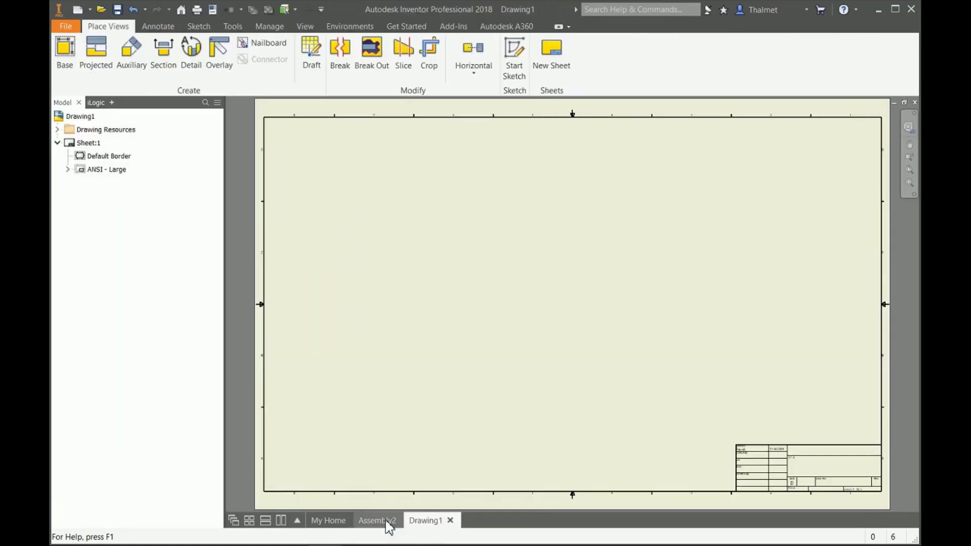
pyautogui.click(385, 521)
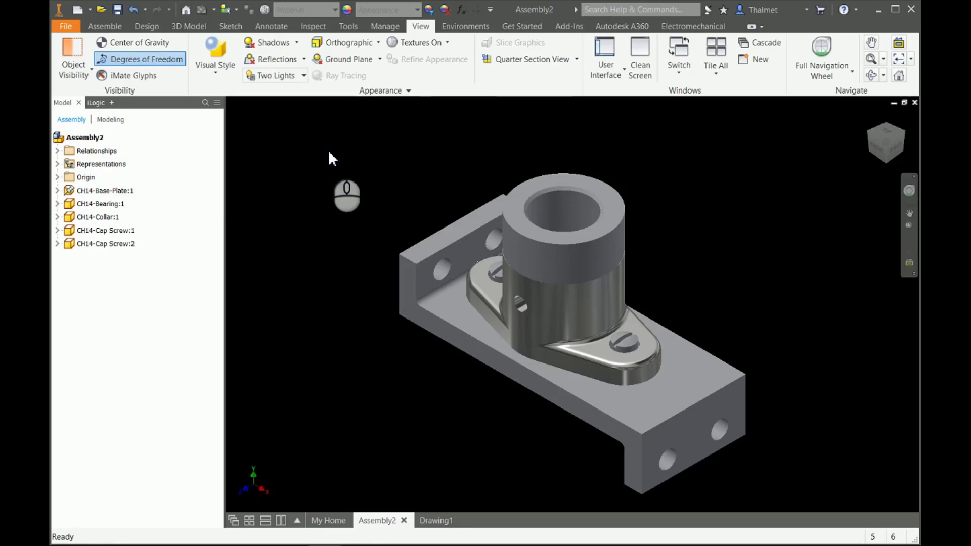
# Step: Save the assembly as Assembly2.iam in the DDT-200 folder and switch to the Drawing1 document
pyautogui.hotkey('ctrl', 's')
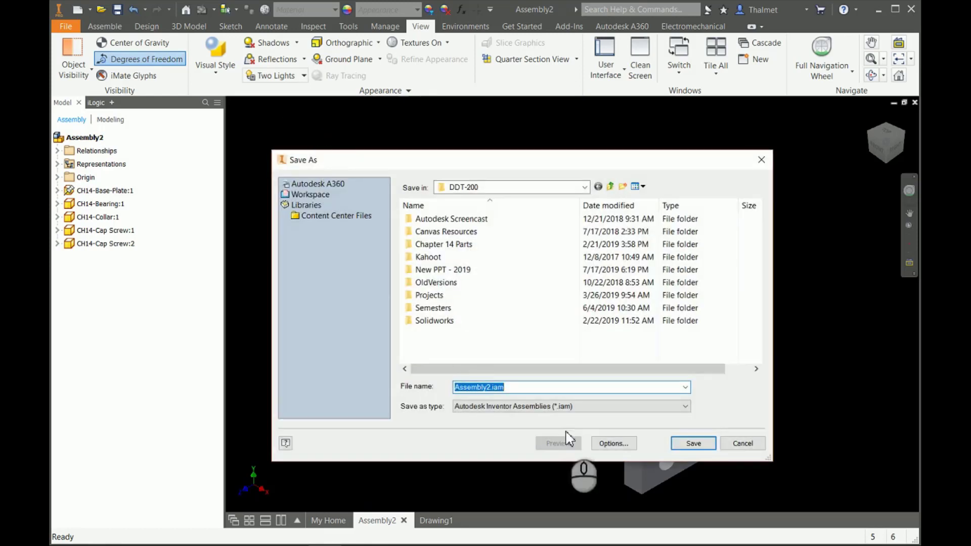
pyautogui.click(700, 445)
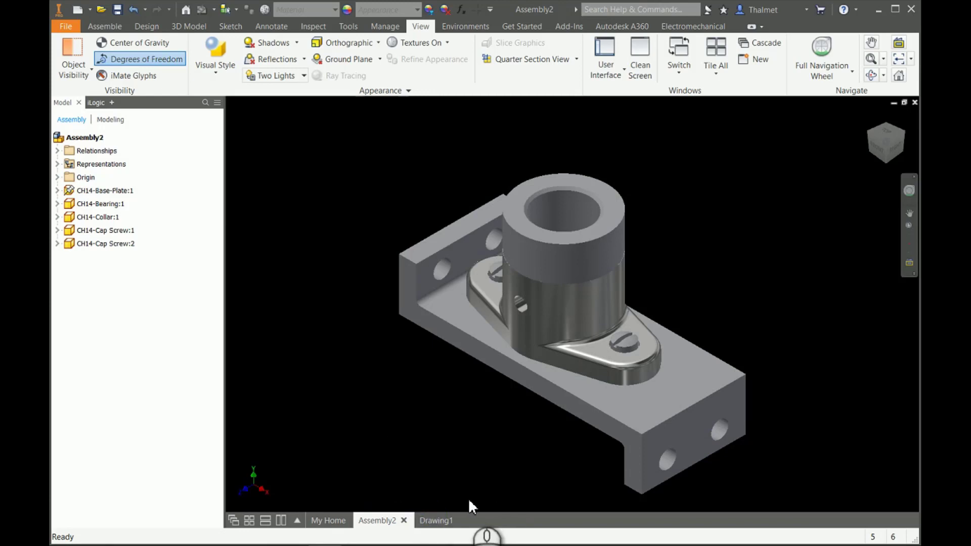
pyautogui.click(437, 522)
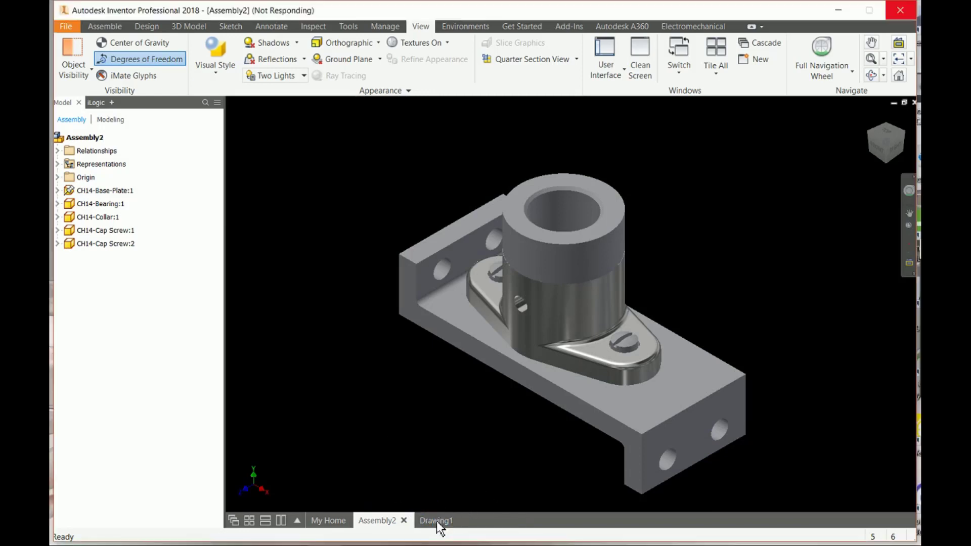
pyautogui.moveTo(532, 269); pyautogui.dragTo(520, 272, button='middle')
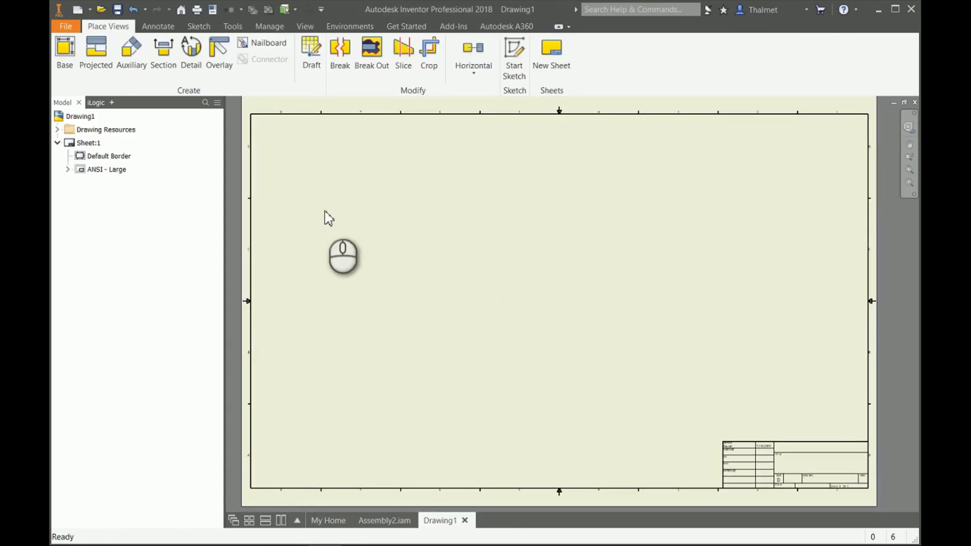
# Step: Place a 1:1 front base view of Assembly2.iam with projected top, right-side and isometric views on the sheet
pyautogui.click(64, 53)
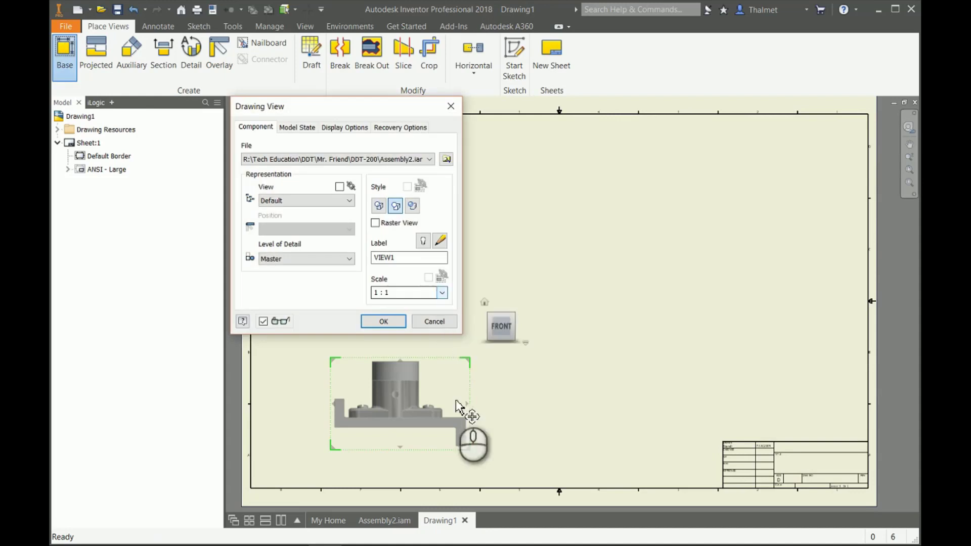
pyautogui.moveTo(425, 396)
pyautogui.mouseDown(button='middle')
pyautogui.moveTo(606, 405)
pyautogui.moveTo(527, 389)
pyautogui.mouseUp(button='middle')
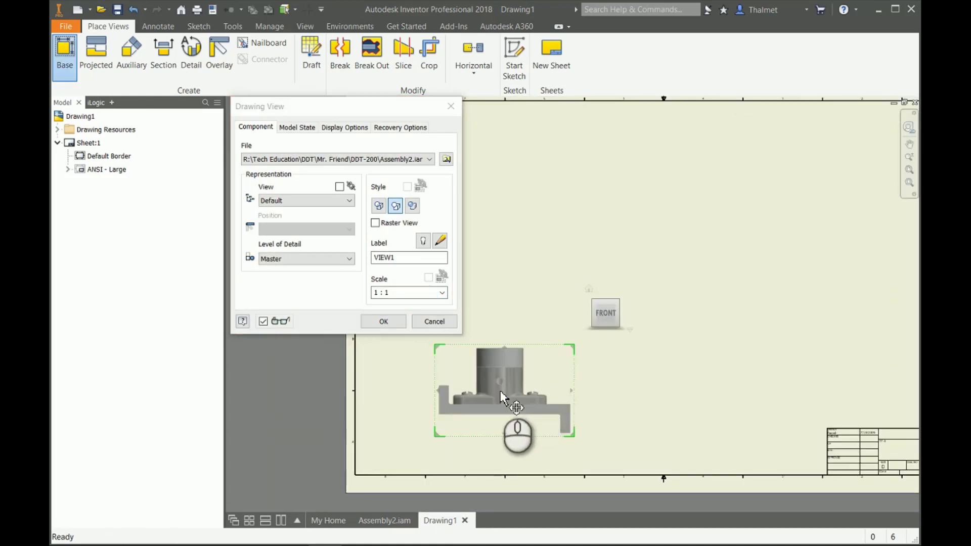
pyautogui.moveTo(498, 390); pyautogui.dragTo(500, 368)
pyautogui.click(514, 192)
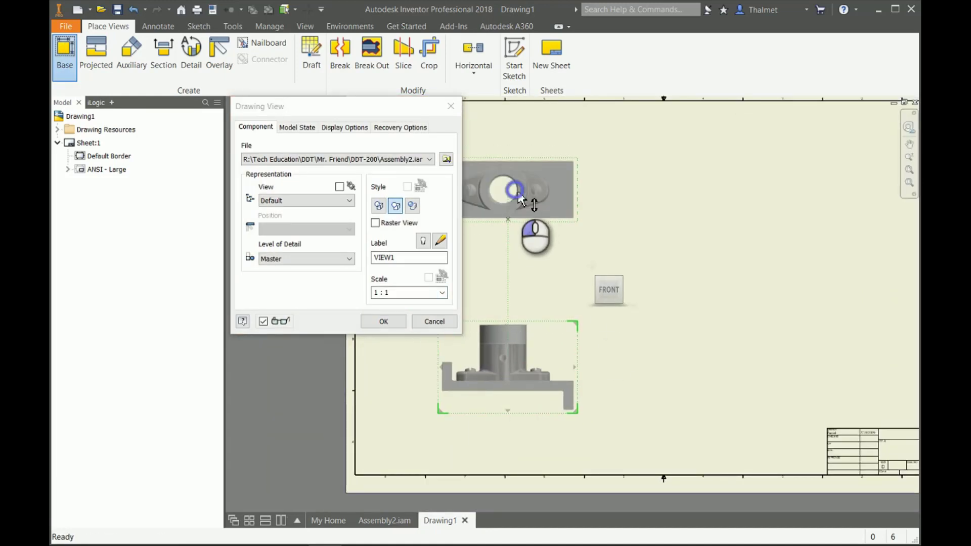
pyautogui.click(697, 406)
pyautogui.moveTo(858, 328); pyautogui.dragTo(686, 364, button='middle')
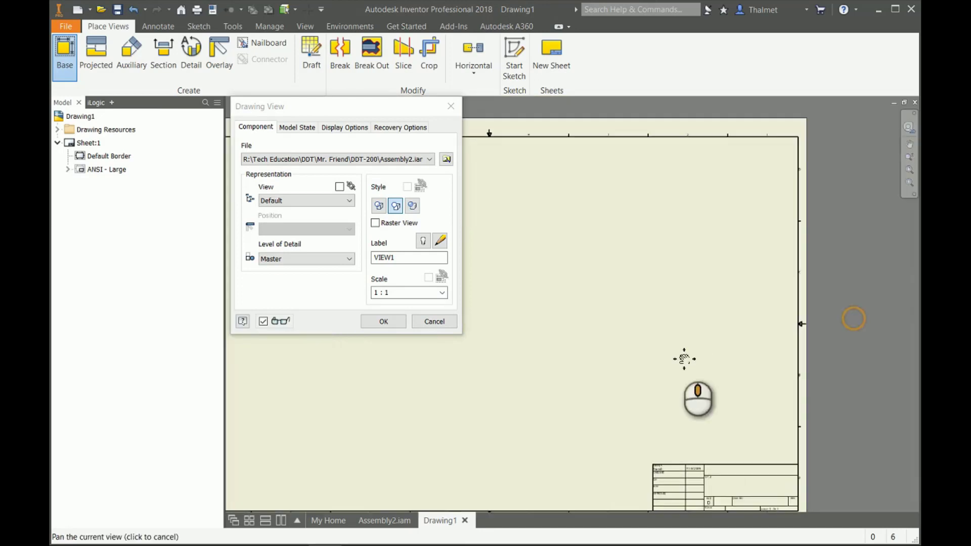
pyautogui.click(710, 207)
pyautogui.click(381, 321)
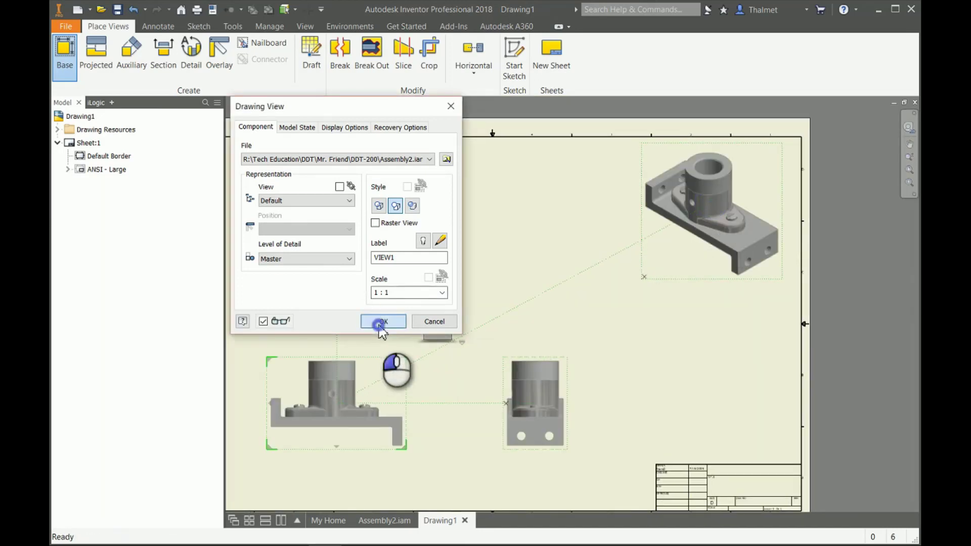
# Step: Set the isometric view's style to shaded
pyautogui.moveTo(611, 250); pyautogui.dragTo(687, 230, button='middle')
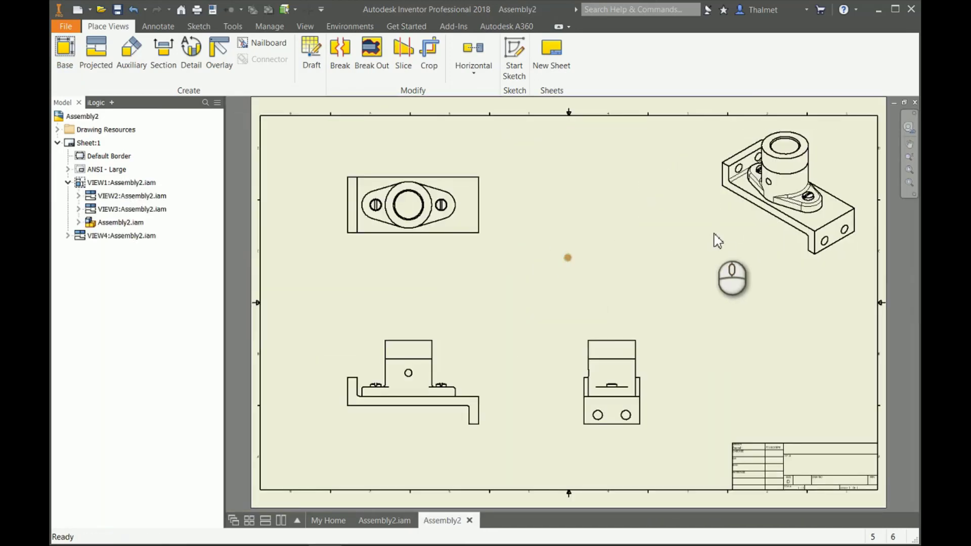
pyautogui.doubleClick(736, 223)
pyautogui.click(412, 206)
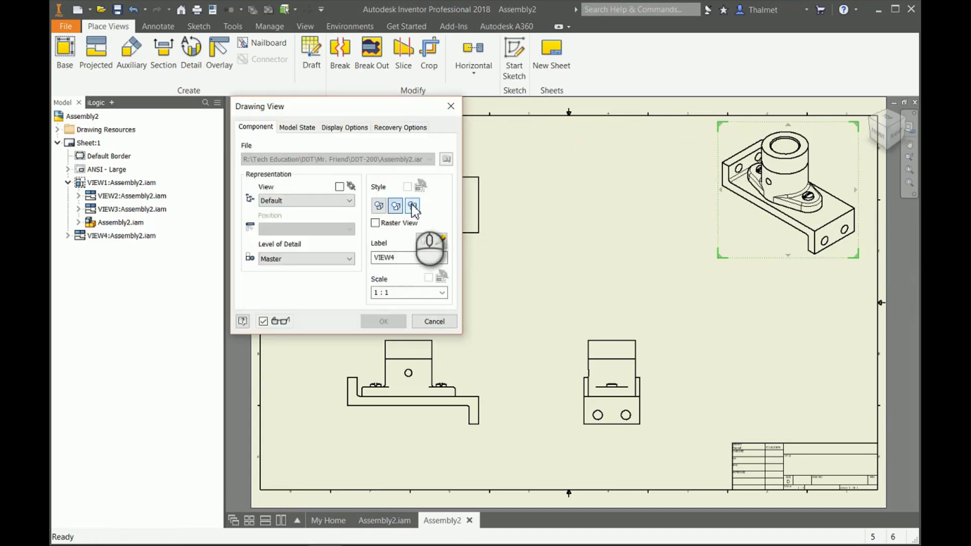
pyautogui.click(387, 321)
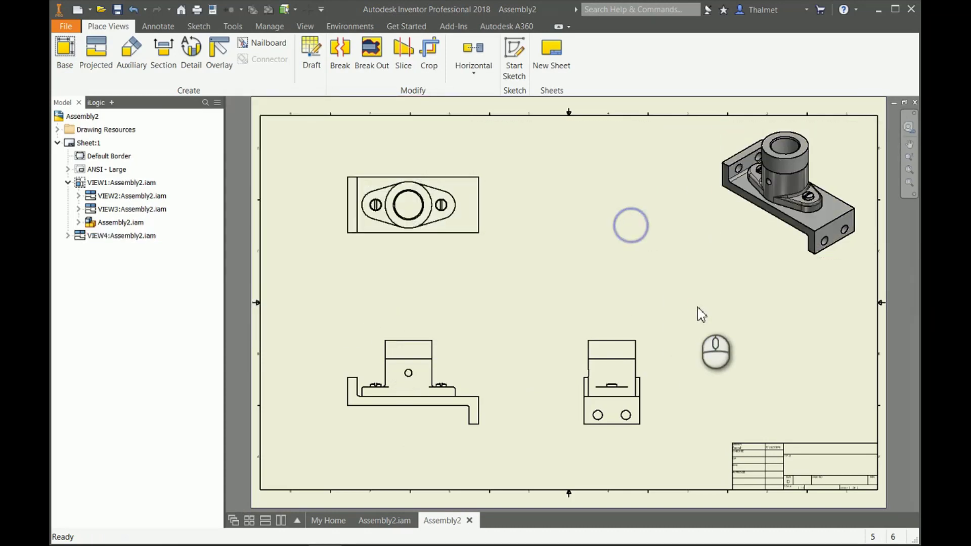
# Step: Insert a Structured, First Level parts list from the front view in the sheet's upper-left corner, enabling the assembly's BOM view
pyautogui.moveTo(703, 310)
pyautogui.mouseDown(button='middle')
pyautogui.moveTo(666, 270)
pyautogui.moveTo(677, 287)
pyautogui.mouseUp(button='middle')
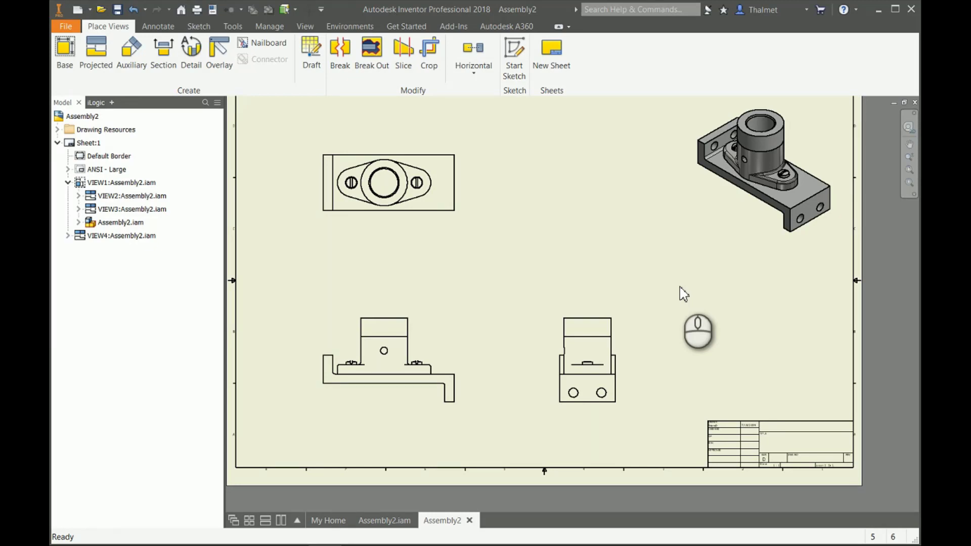
pyautogui.moveTo(536, 179); pyautogui.dragTo(559, 208, button='middle')
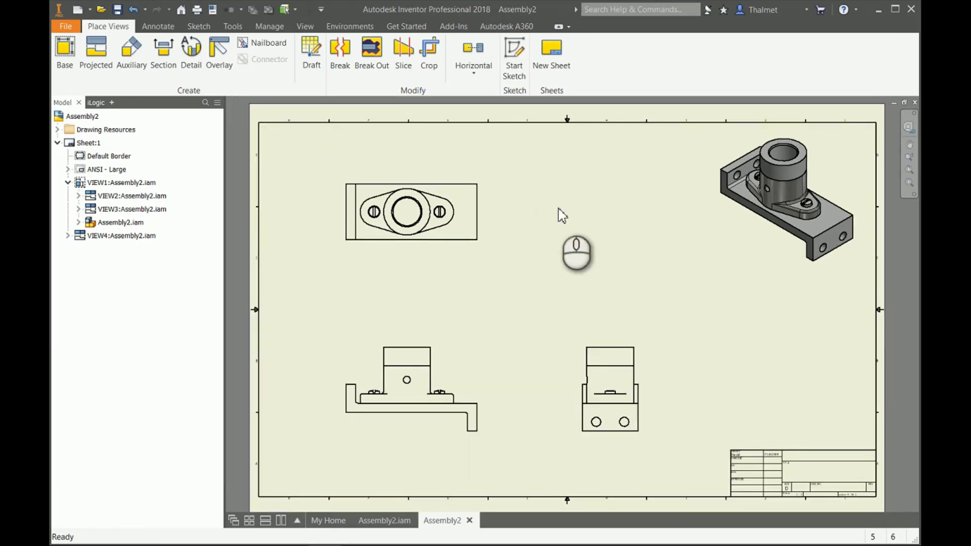
pyautogui.click(168, 28)
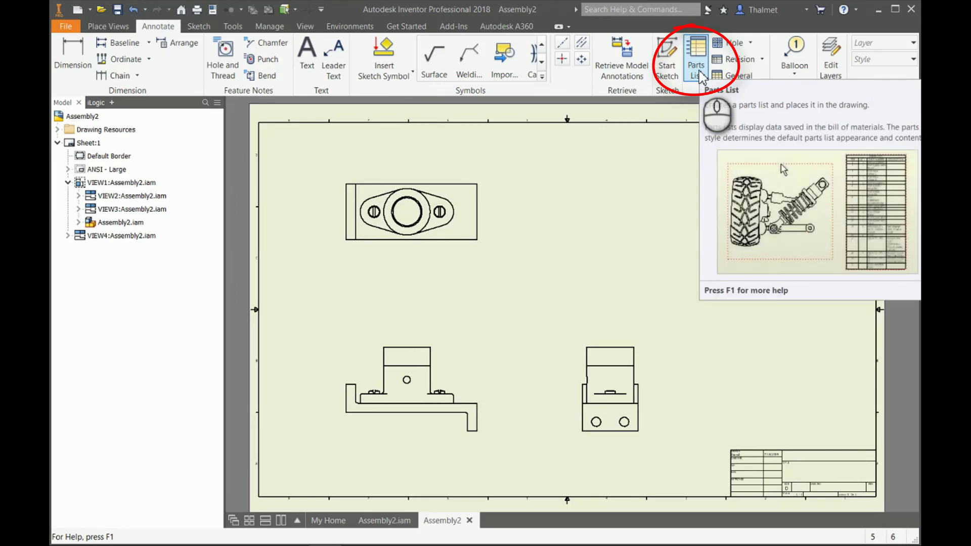
pyautogui.click(698, 71)
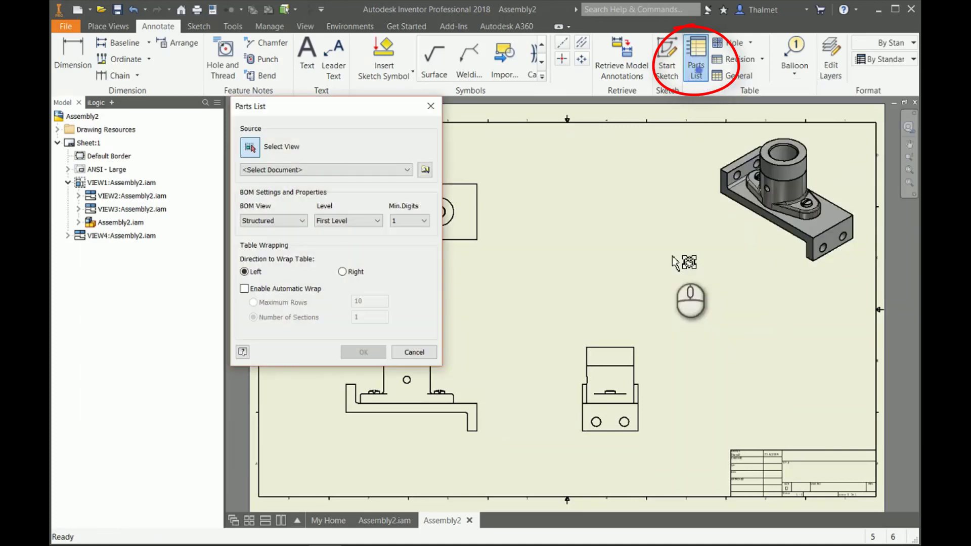
pyautogui.moveTo(531, 288)
pyautogui.mouseDown(button='middle')
pyautogui.moveTo(683, 265)
pyautogui.moveTo(678, 272)
pyautogui.mouseUp(button='middle')
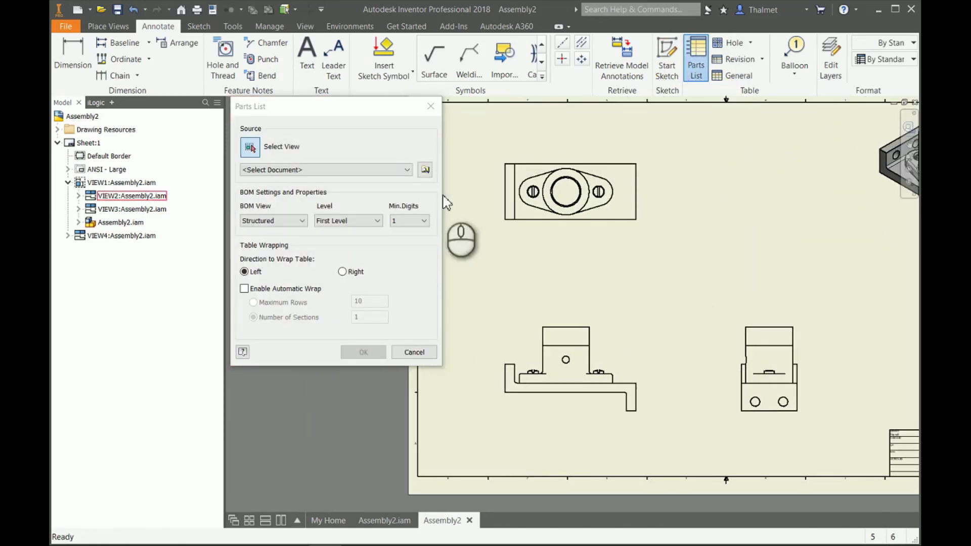
pyautogui.click(621, 335)
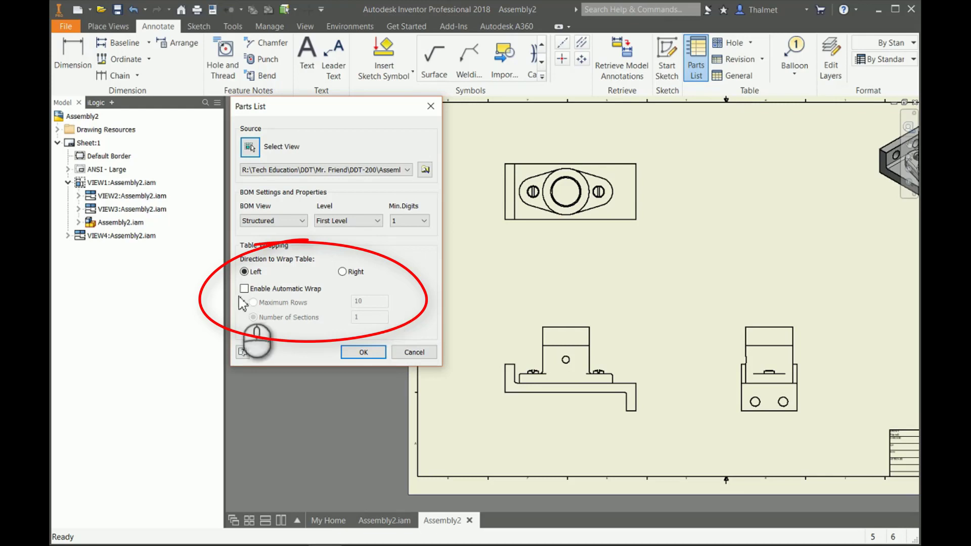
pyautogui.click(370, 358)
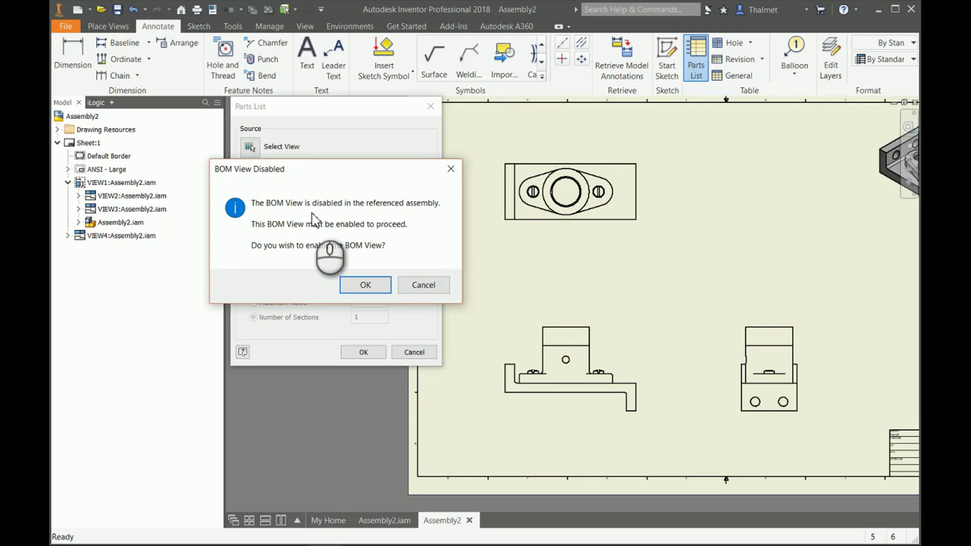
pyautogui.click(379, 283)
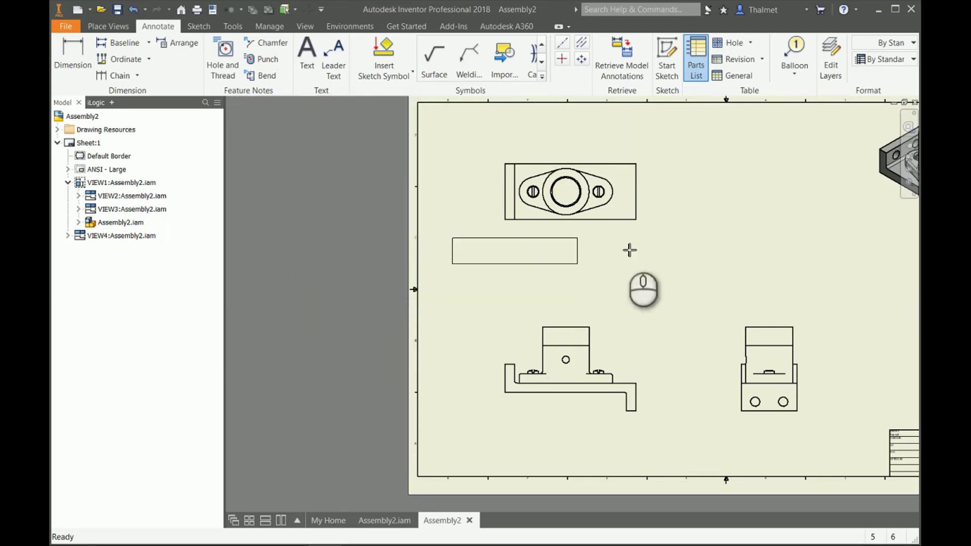
pyautogui.moveTo(737, 242)
pyautogui.mouseDown(button='middle')
pyautogui.moveTo(455, 314)
pyautogui.moveTo(590, 246)
pyautogui.mouseUp(button='middle')
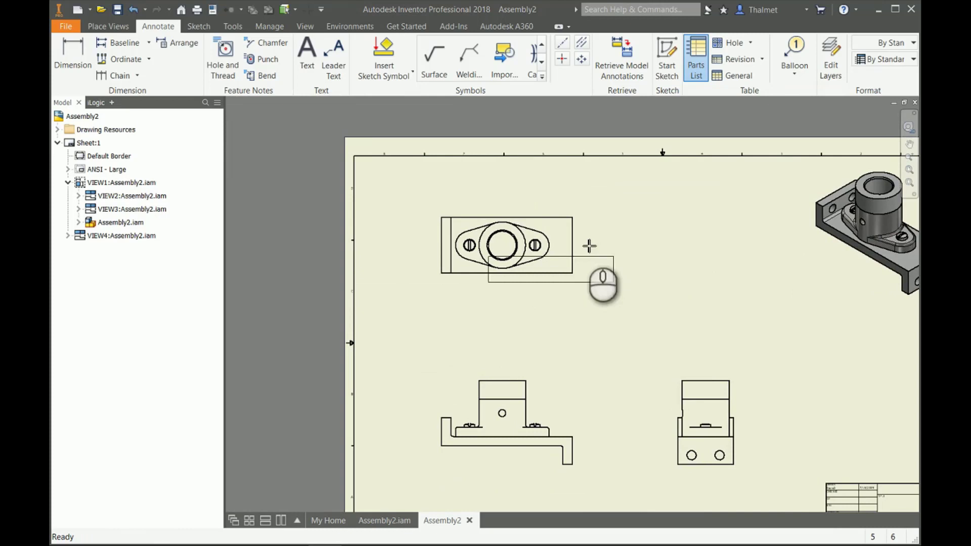
pyautogui.click(482, 161)
# Step: Examine the item, quantity, part number and description entries of the placed parts list
pyautogui.moveTo(418, 176)
pyautogui.mouseDown(button='middle')
pyautogui.moveTo(440, 186)
pyautogui.moveTo(419, 186)
pyautogui.mouseUp(button='middle')
pyautogui.scroll(2, 402, 190)
pyautogui.scroll(-5, 403, 190)
pyautogui.scroll(-3, 419, 185)
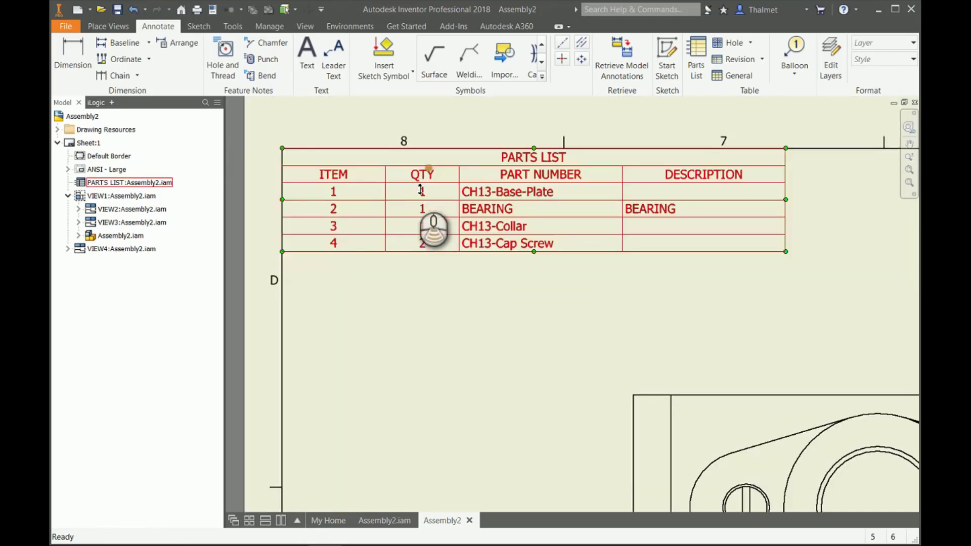
pyautogui.moveTo(519, 197); pyautogui.dragTo(502, 231, button='middle')
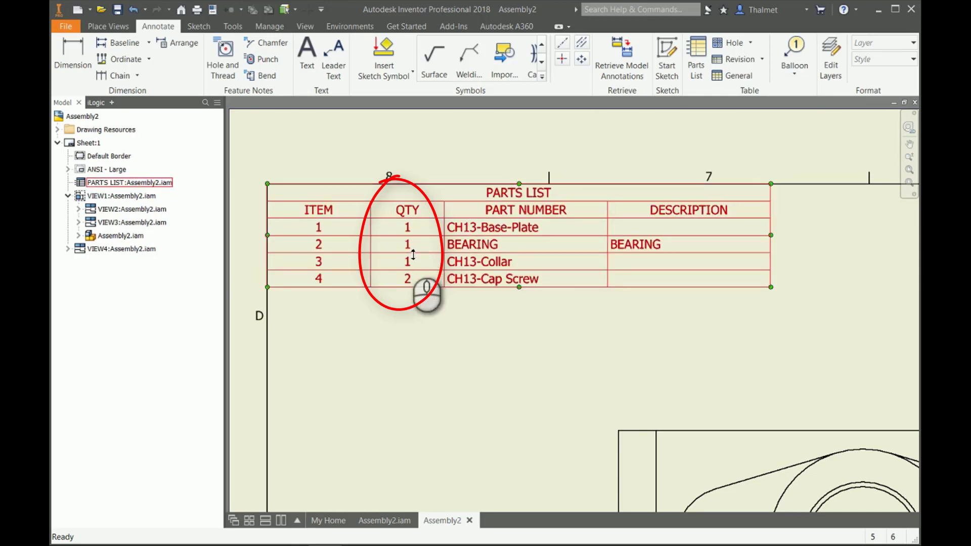
pyautogui.click(483, 282)
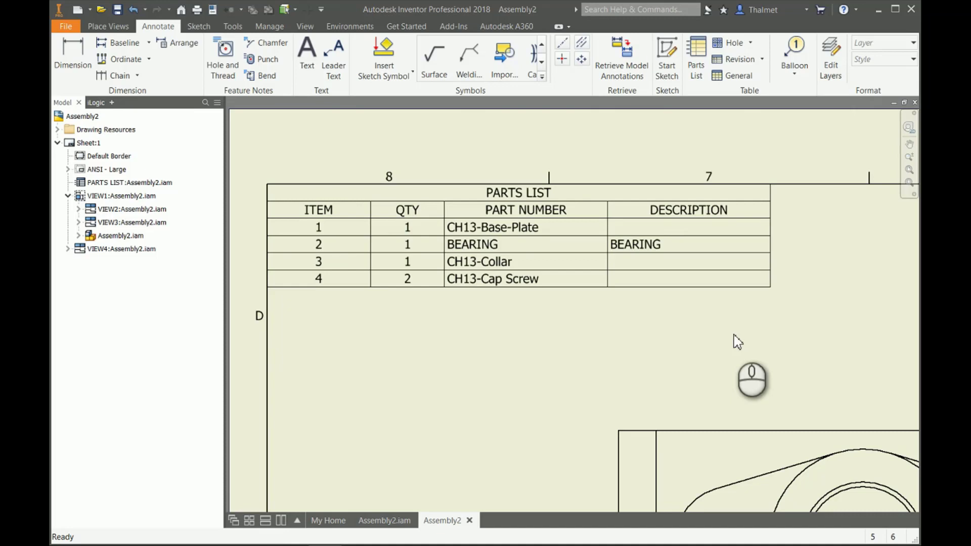
pyautogui.click(566, 280)
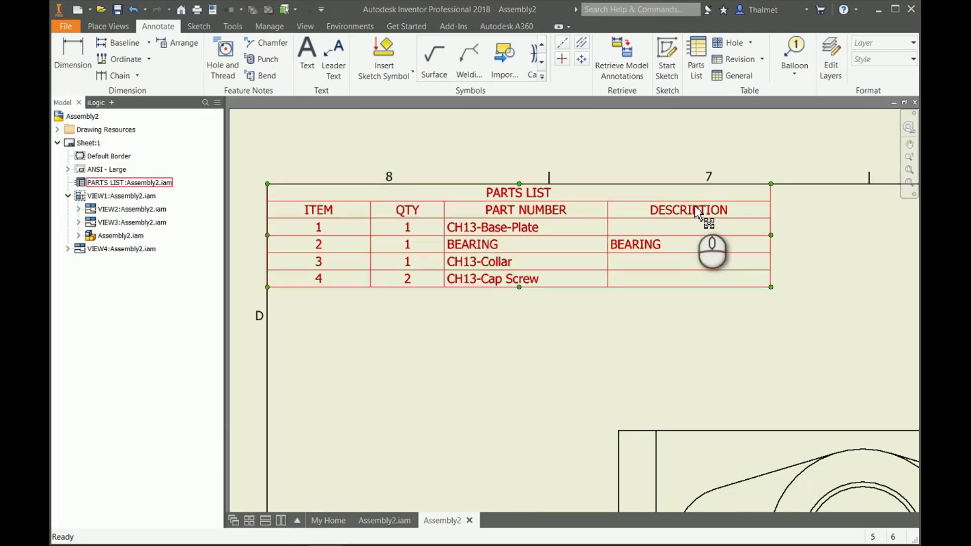
# Step: Edit the parts list and add the MATERIAL property to its selected columns after DESCRIPTION
pyautogui.doubleClick(698, 213)
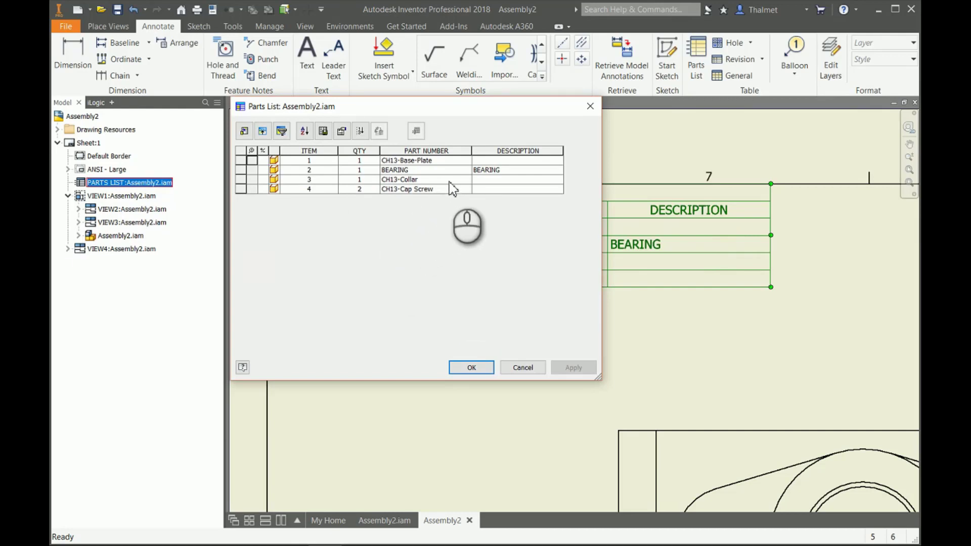
pyautogui.click(507, 170)
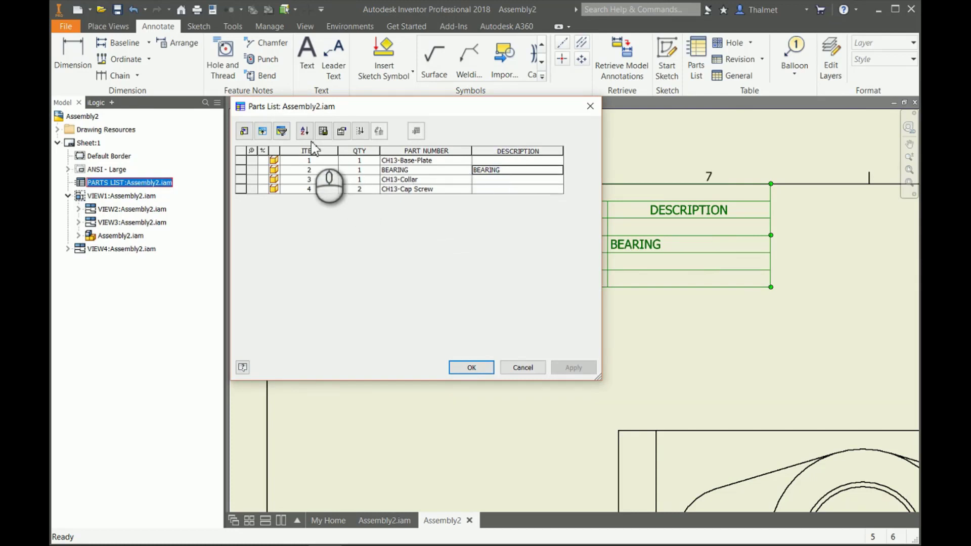
pyautogui.click(245, 133)
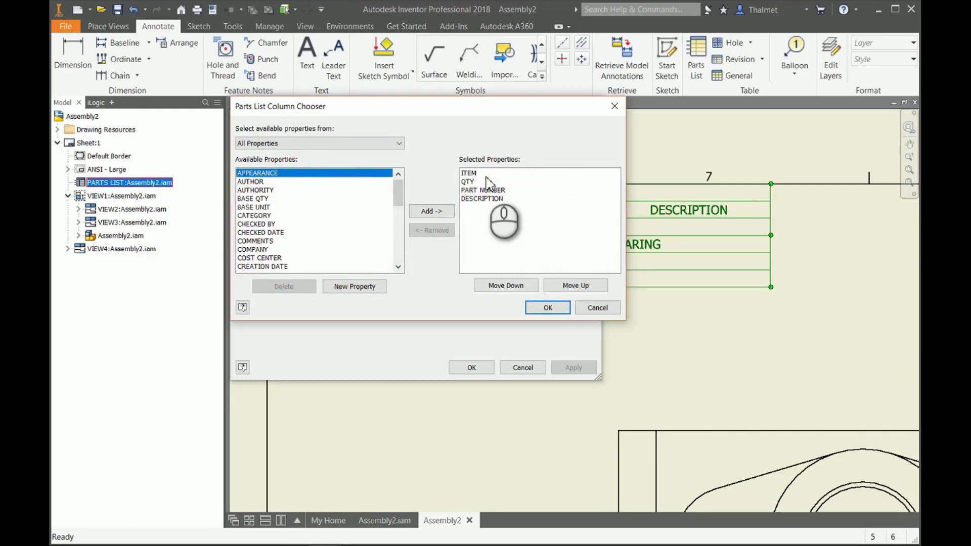
pyautogui.moveTo(398, 190); pyautogui.dragTo(395, 232)
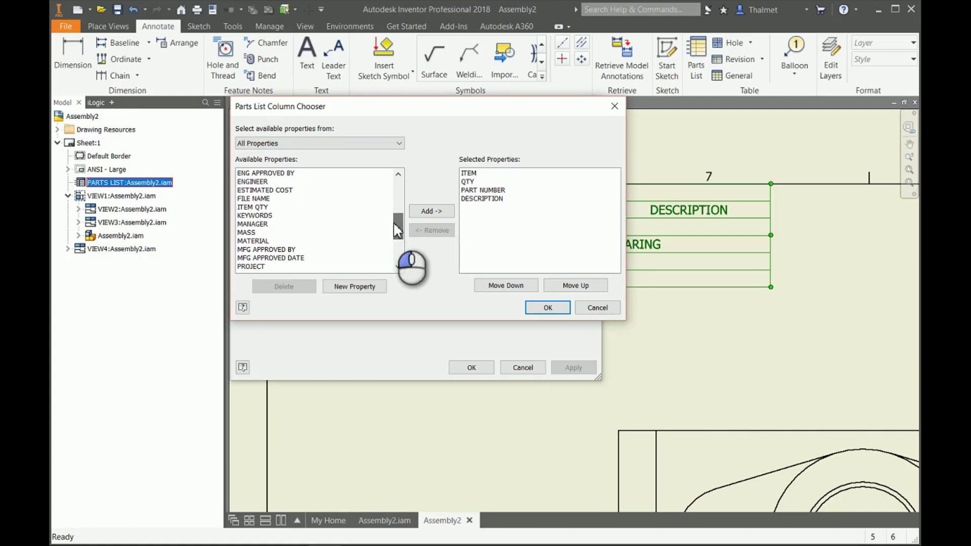
pyautogui.click(259, 241)
pyautogui.click(431, 211)
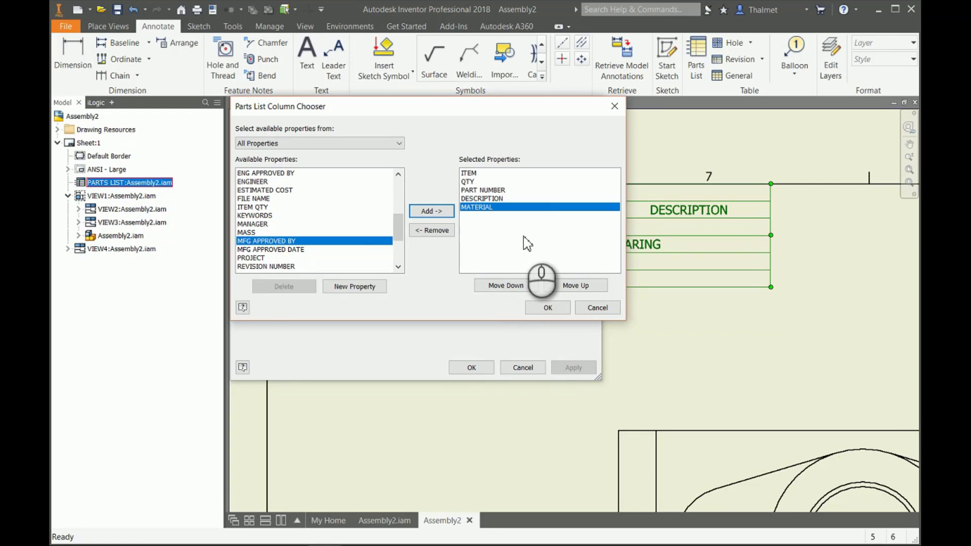
pyautogui.click(360, 287)
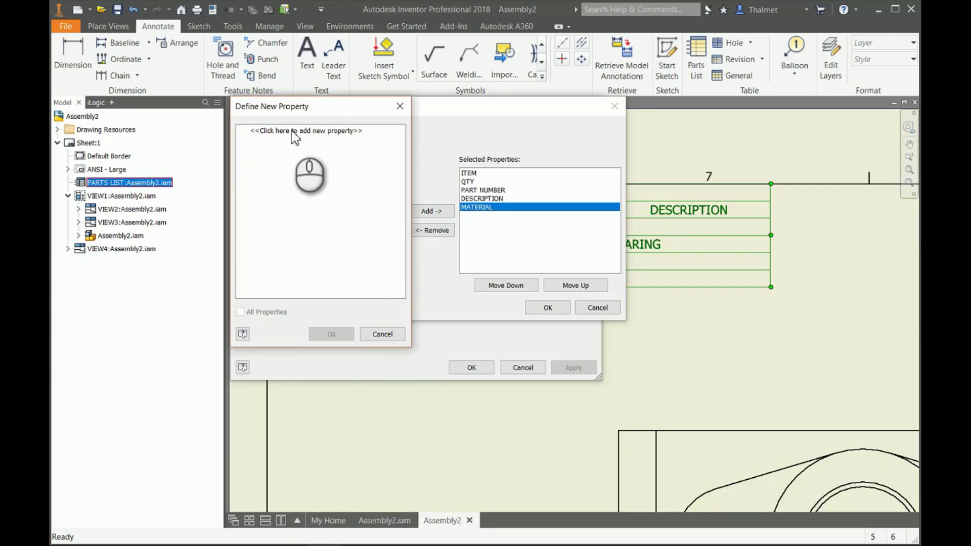
pyautogui.click(290, 132)
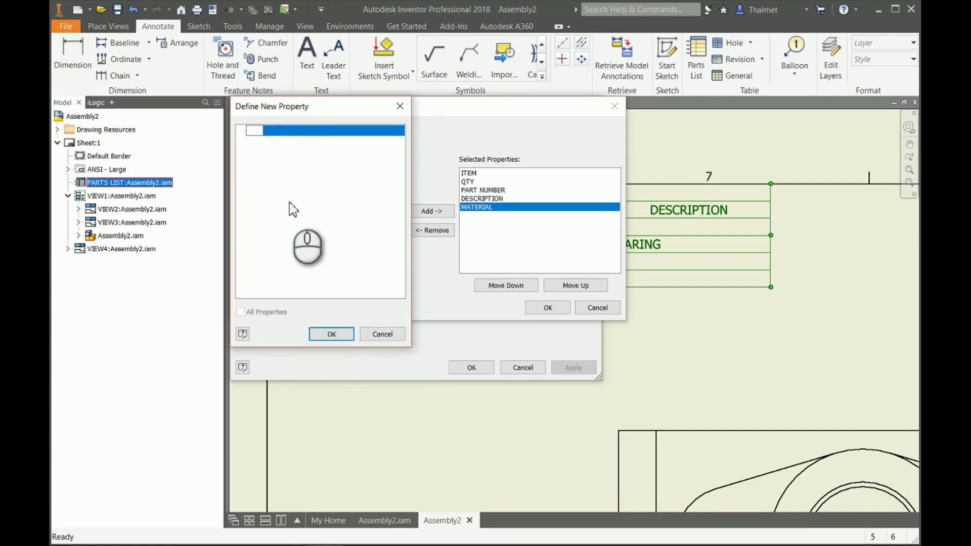
pyautogui.click(377, 338)
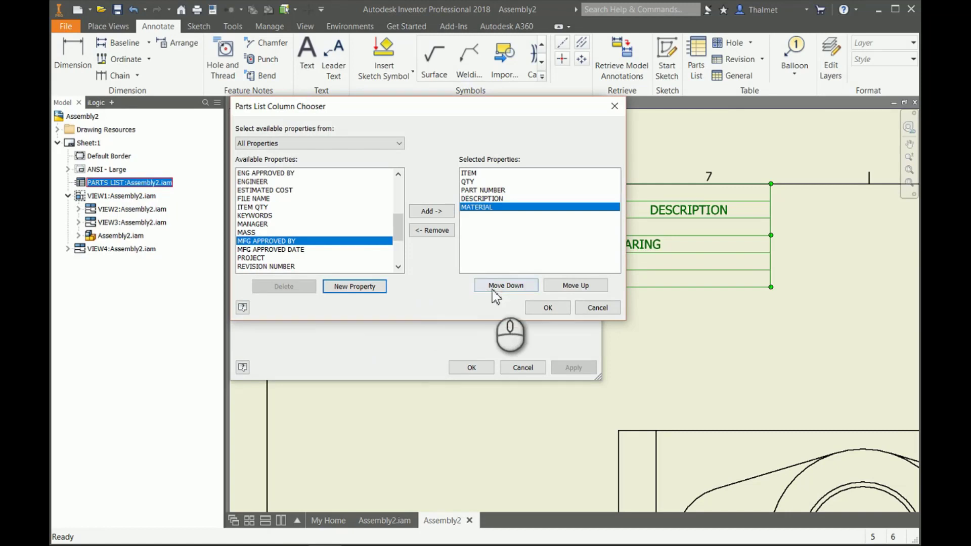
# Step: Accept the column selection and check each part's material in the parts list editor
pyautogui.click(548, 307)
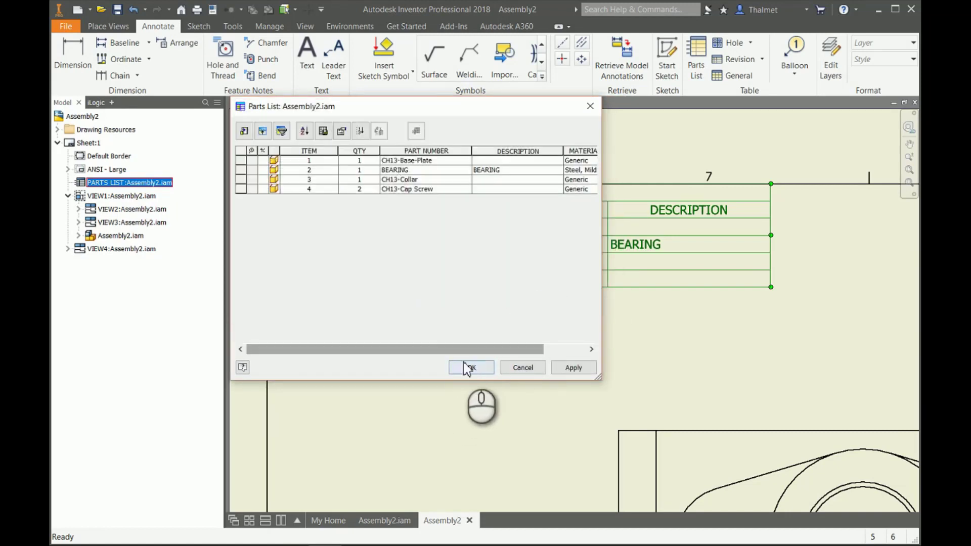
pyautogui.moveTo(443, 350); pyautogui.dragTo(494, 357)
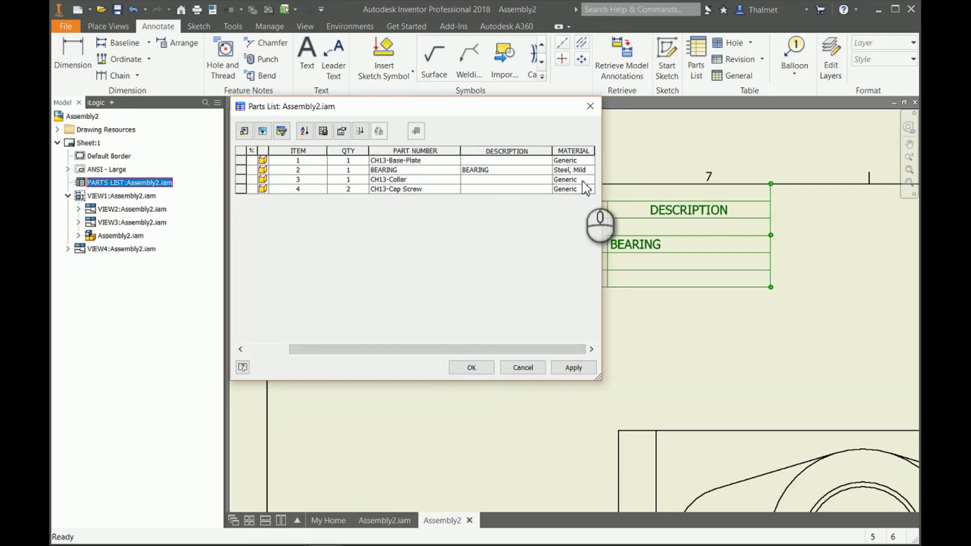
# Step: Accept the parts list edits and realign the widened table with the border's upper-left corner
pyautogui.click(485, 370)
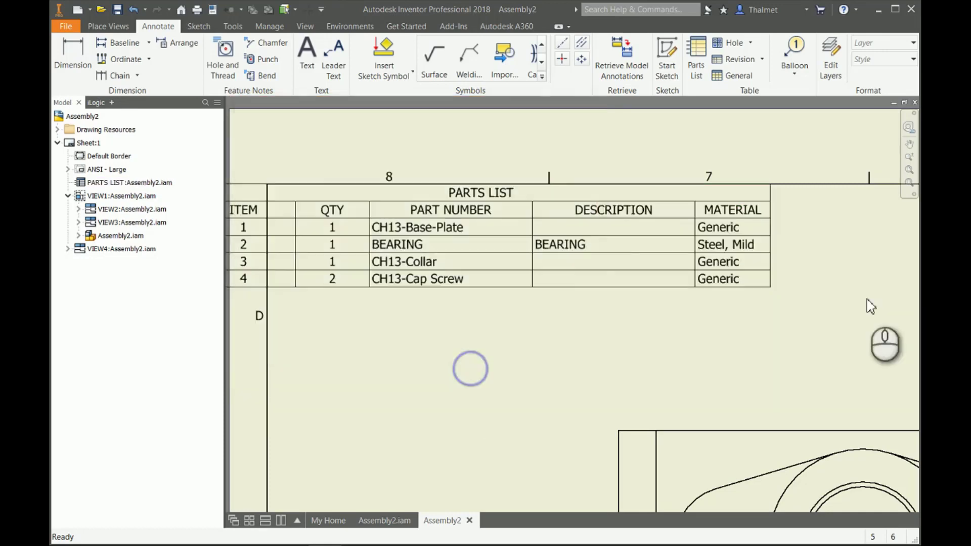
pyautogui.moveTo(444, 199)
pyautogui.mouseDown()
pyautogui.moveTo(488, 209)
pyautogui.moveTo(557, 201)
pyautogui.moveTo(538, 194)
pyautogui.mouseUp()
pyautogui.click(566, 276)
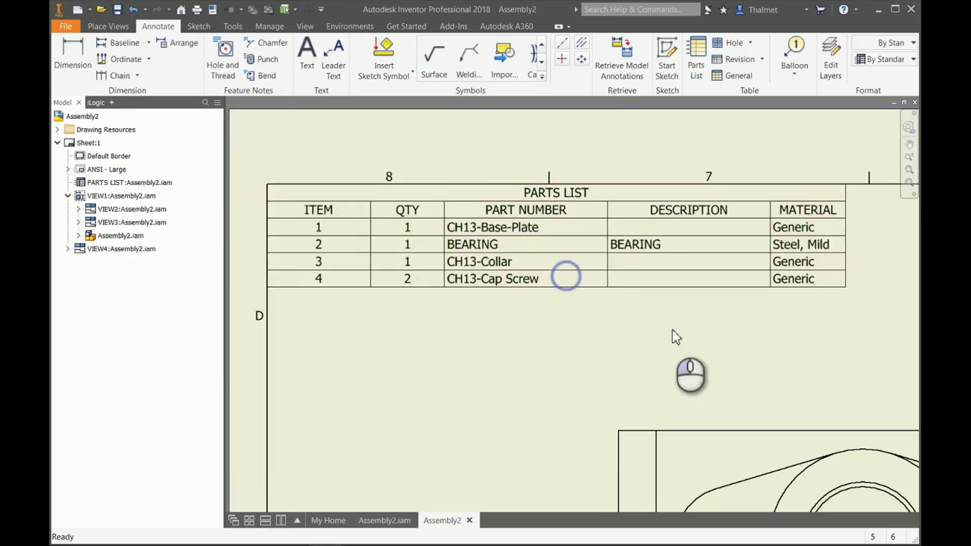
pyautogui.moveTo(733, 302); pyautogui.dragTo(650, 291, button='middle')
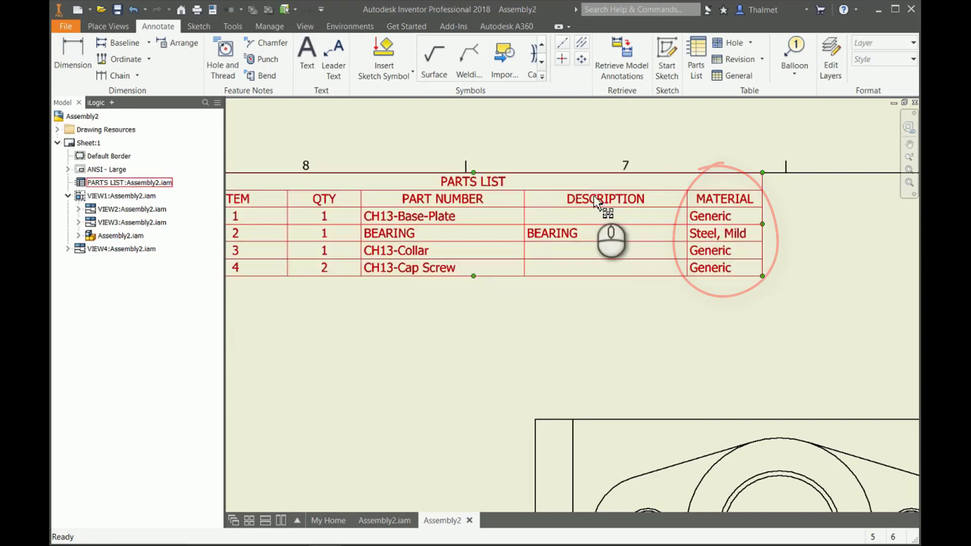
# Step: Change the front base view's display style to show hidden lines, keeping its 1:1 scale
pyautogui.scroll(3, 602, 200)
pyautogui.moveTo(793, 246); pyautogui.dragTo(694, 223, button='middle')
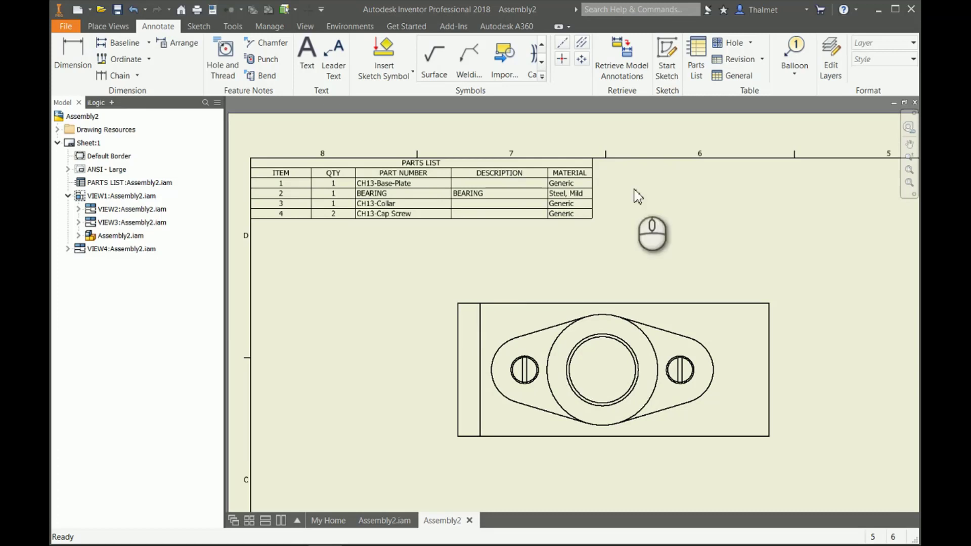
pyautogui.scroll(-5, 559, 206)
pyautogui.moveTo(662, 253); pyautogui.dragTo(538, 242, button='middle')
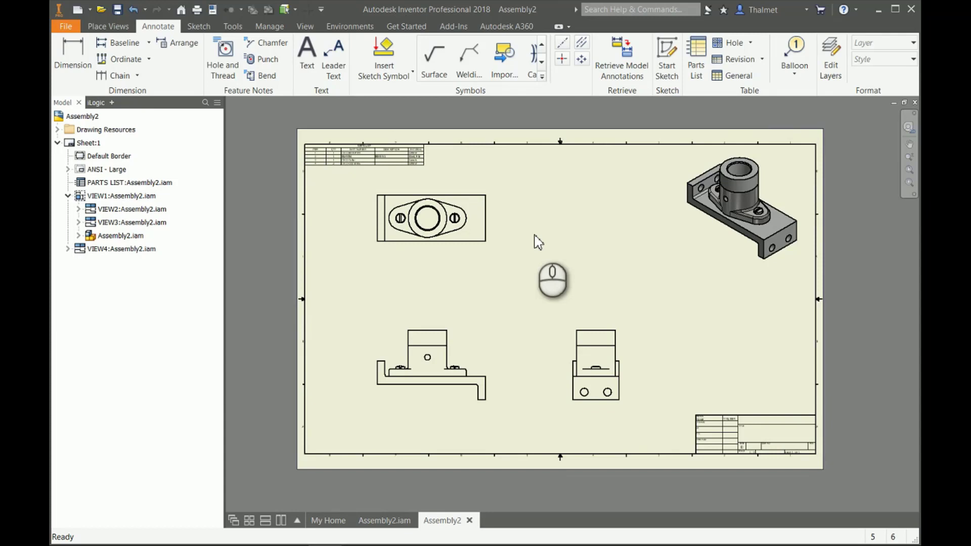
pyautogui.doubleClick(484, 337)
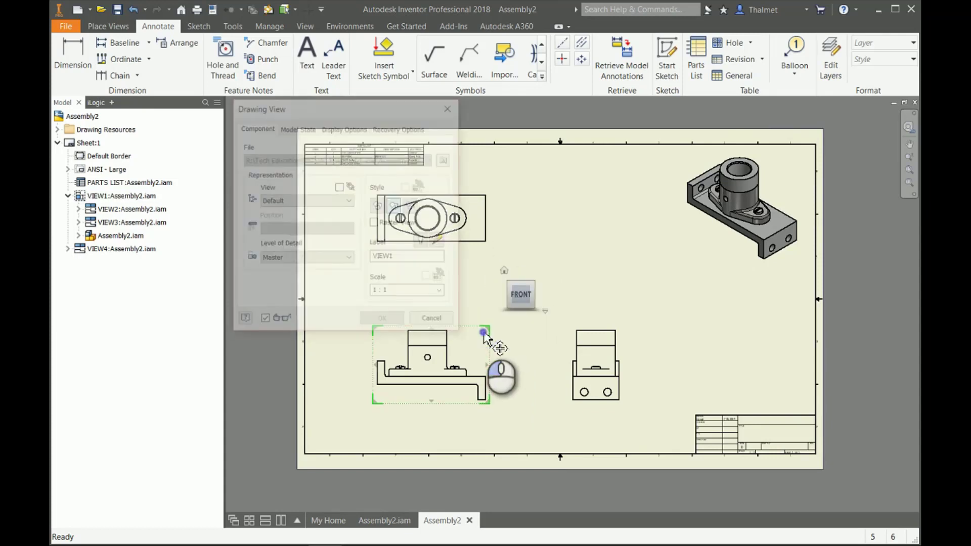
pyautogui.click(378, 206)
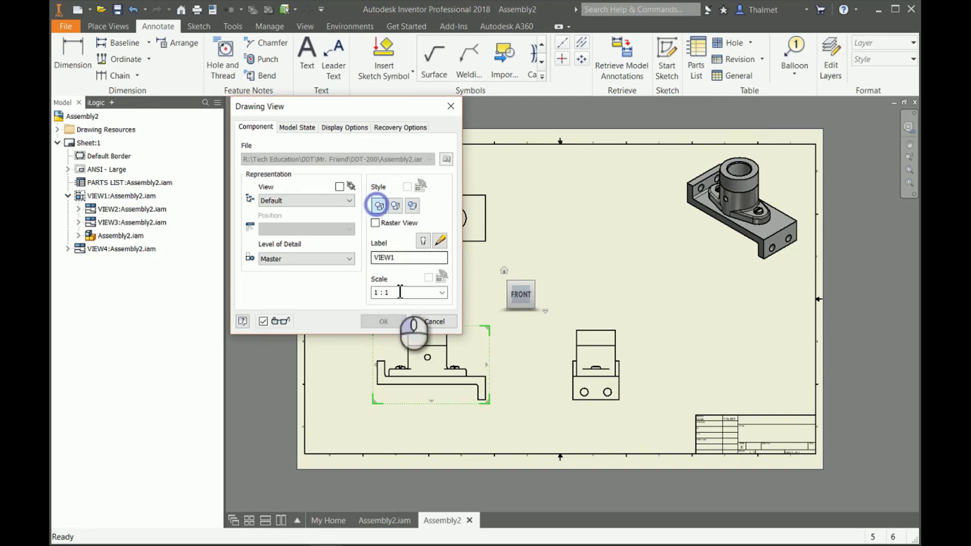
pyautogui.click(383, 321)
# Step: Attach a balloon to the collar's upper right edge in the front view
pyautogui.moveTo(506, 287); pyautogui.dragTo(500, 292, button='middle')
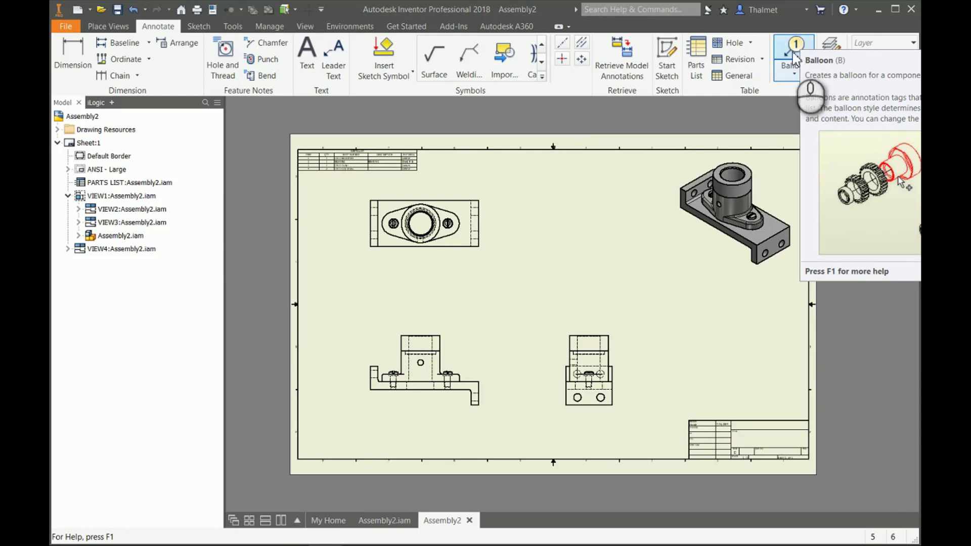
pyautogui.click(794, 60)
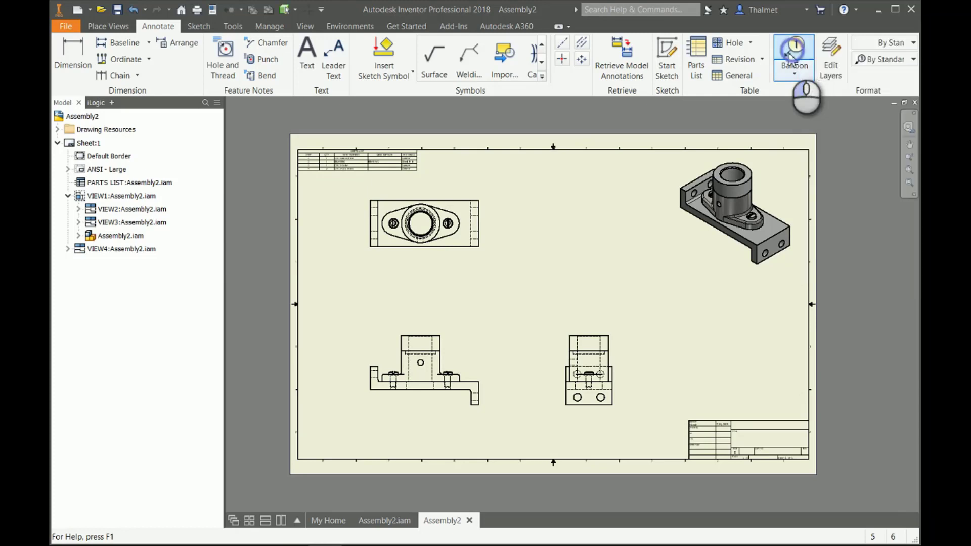
pyautogui.click(451, 330)
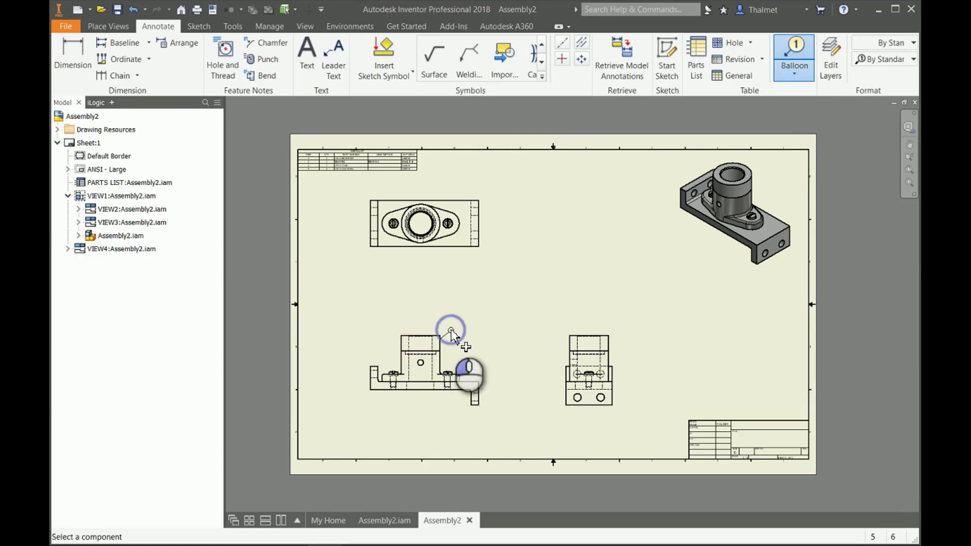
pyautogui.scroll(5, 452, 341)
pyautogui.moveTo(452, 347); pyautogui.dragTo(578, 225, button='middle')
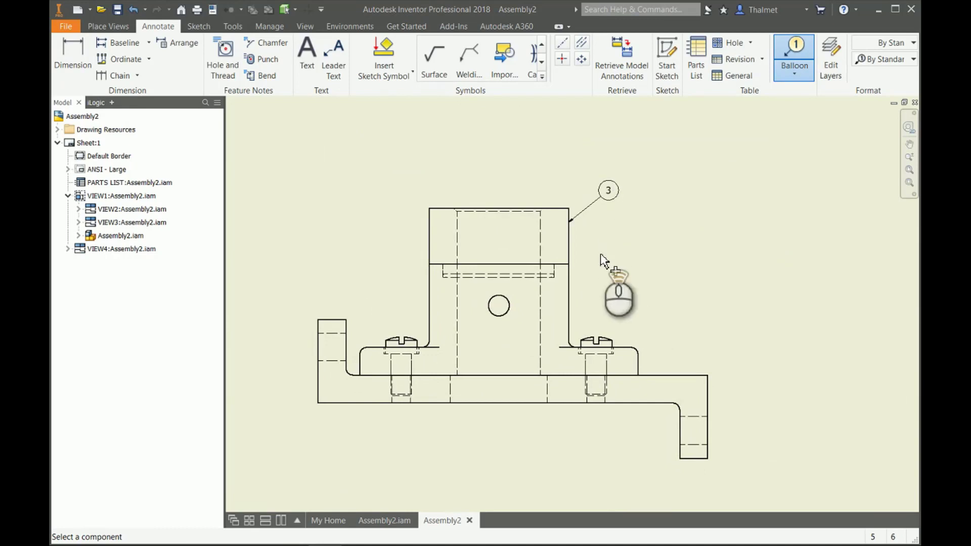
# Step: Compare the collar balloon's number with the ITEM column of the parts list
pyautogui.scroll(4, 602, 255)
pyautogui.moveTo(555, 178); pyautogui.dragTo(544, 332, button='middle')
pyautogui.scroll(-6, 407, 166)
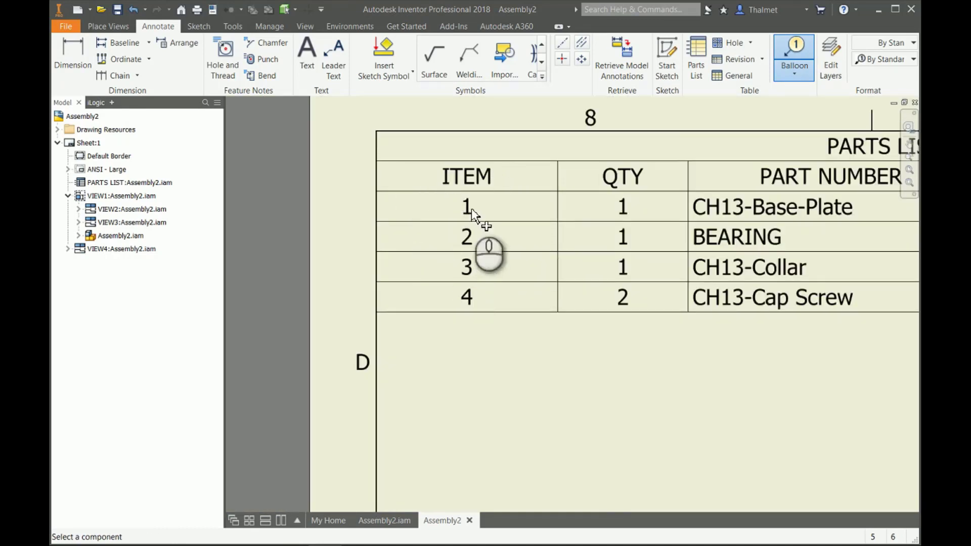
pyautogui.scroll(6, 445, 146)
pyautogui.moveTo(545, 276); pyautogui.dragTo(444, 231, button='middle')
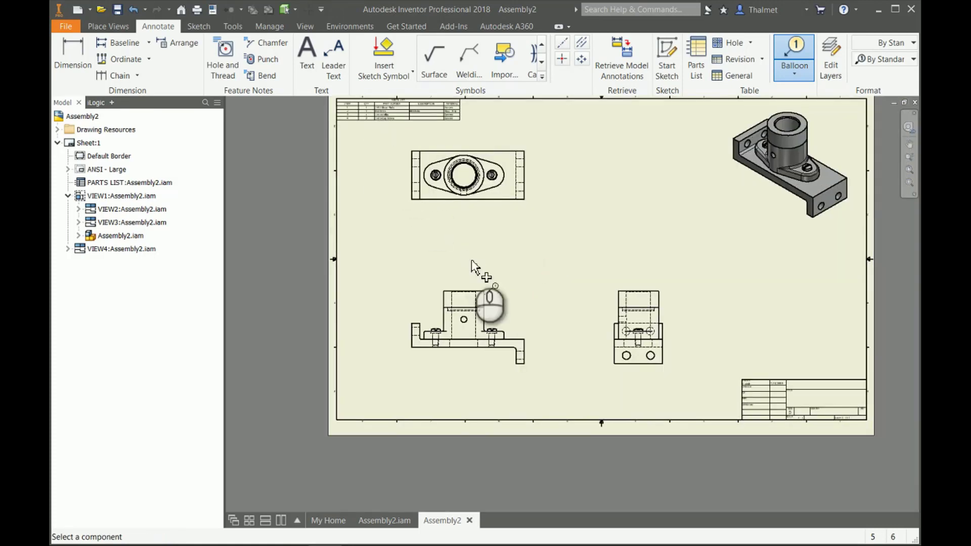
pyautogui.scroll(-5, 472, 262)
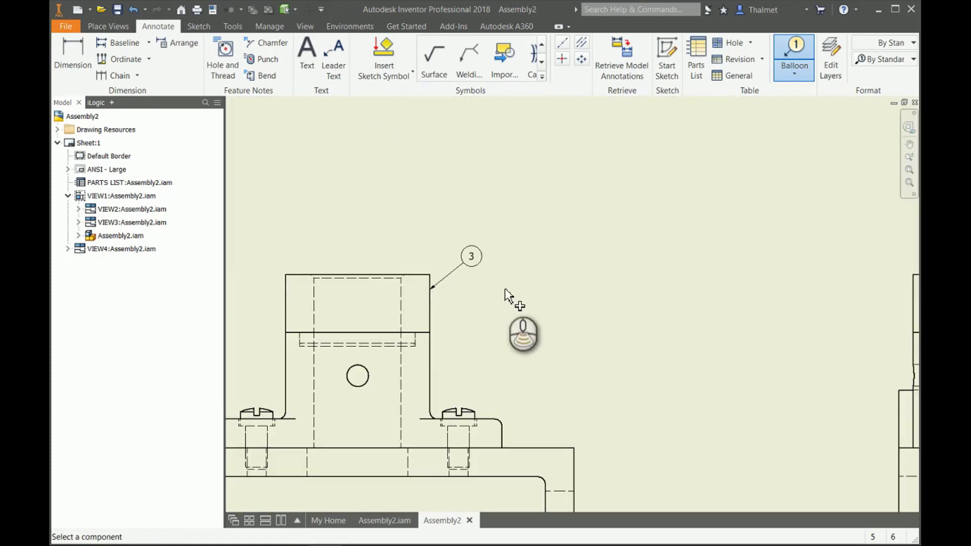
pyautogui.click(472, 258)
pyautogui.moveTo(564, 253); pyautogui.dragTo(596, 273, button='middle')
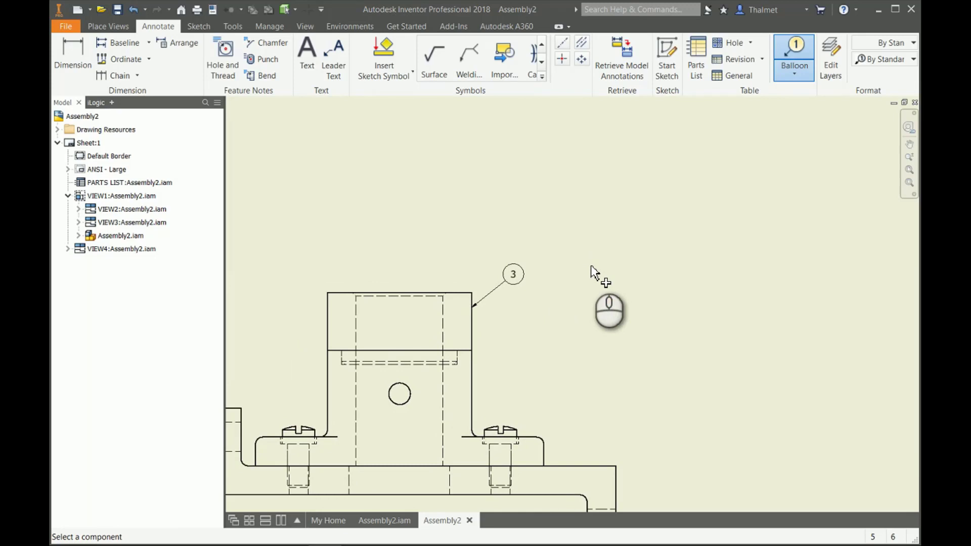
# Step: Add a balloon to each of the two cap screws in the front view, placing them above the screw heads
pyautogui.moveTo(557, 273); pyautogui.dragTo(690, 178, button='middle')
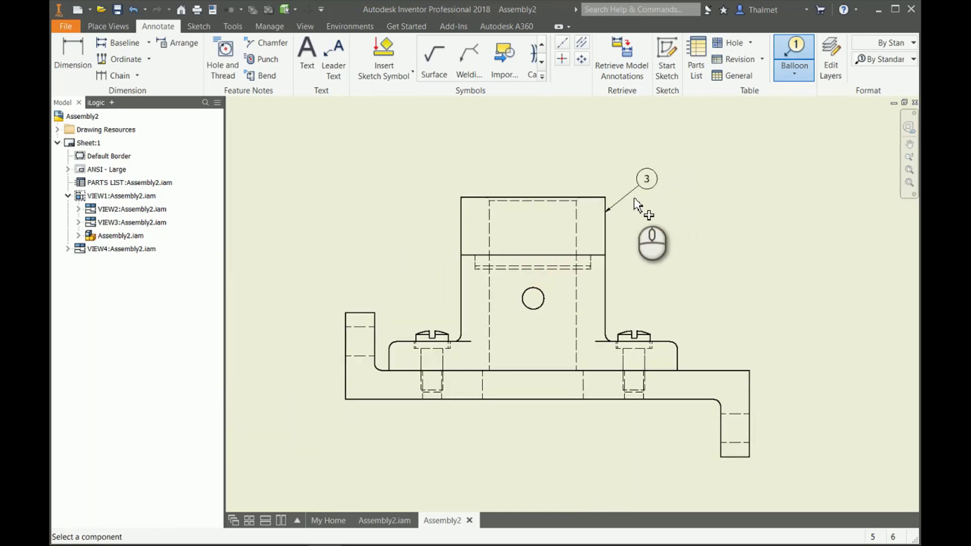
pyautogui.moveTo(678, 217); pyautogui.dragTo(614, 245, button='middle')
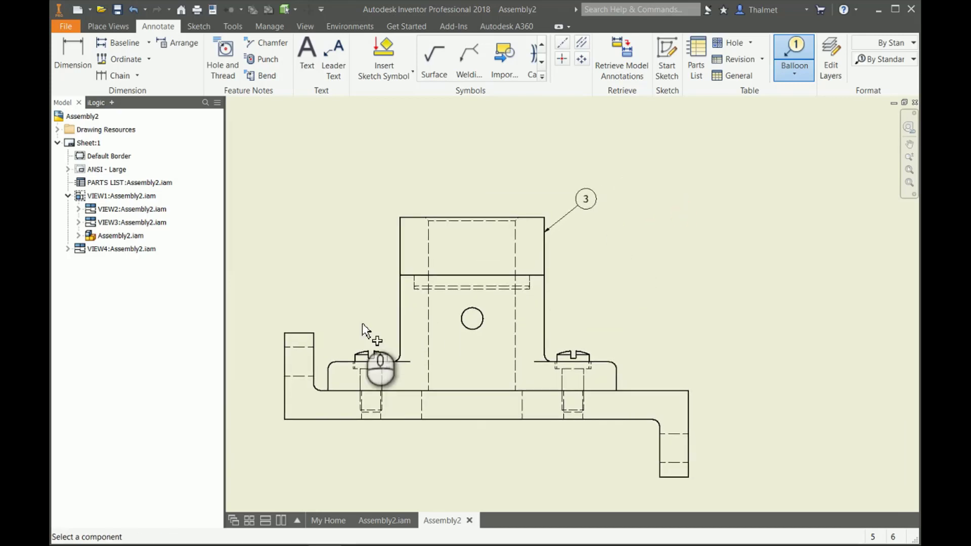
pyautogui.click(368, 352)
pyautogui.click(340, 285)
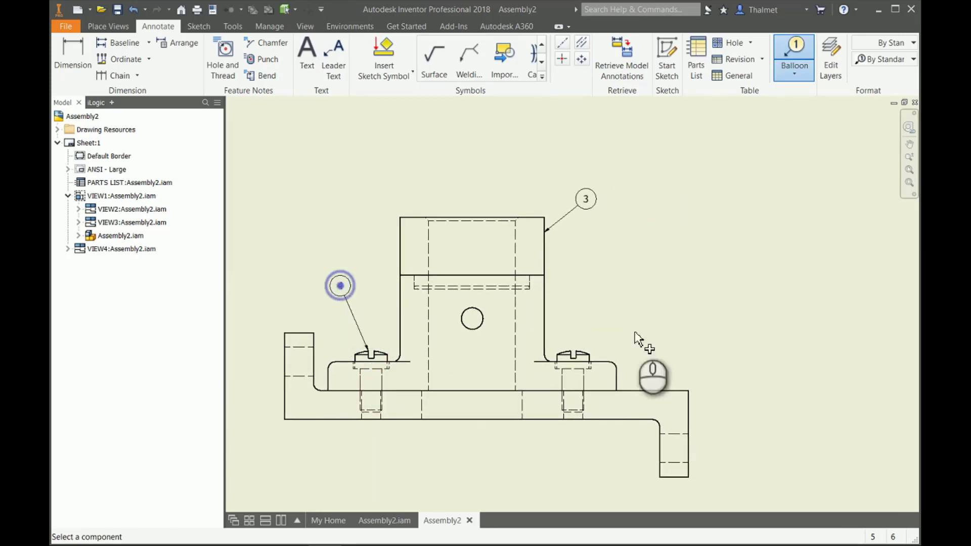
pyautogui.click(576, 349)
pyautogui.click(621, 288)
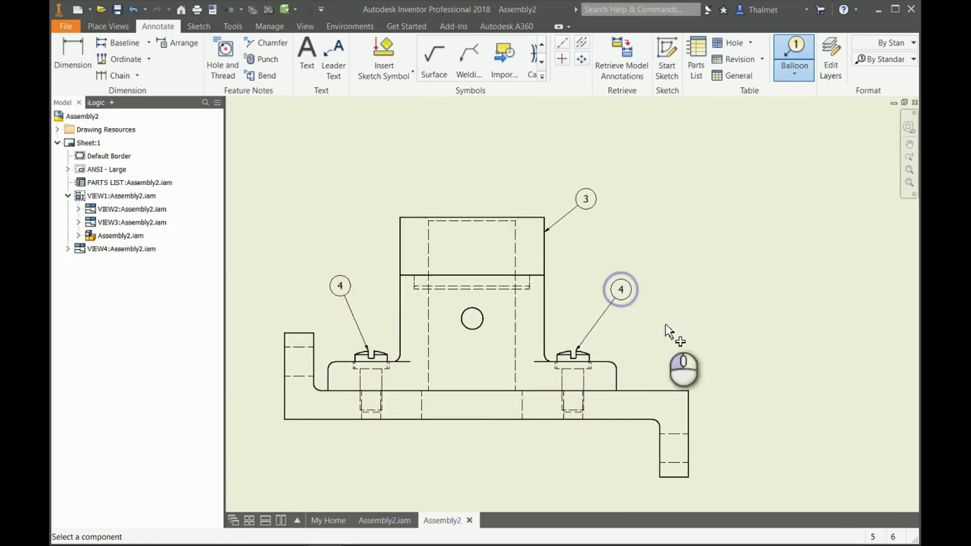
# Step: Balloon the base plate and the bearing on the right side of the front view
pyautogui.click(684, 390)
pyautogui.click(727, 336)
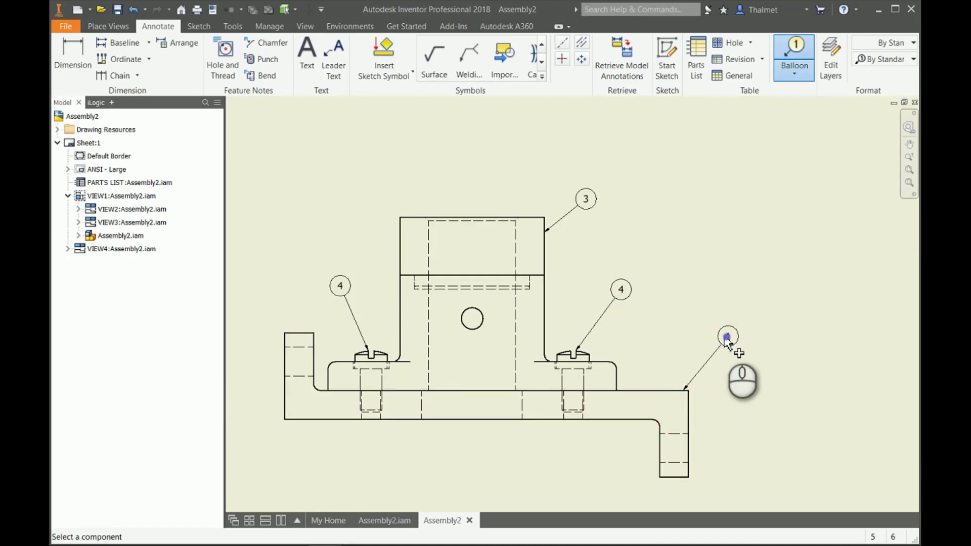
pyautogui.scroll(-3, 524, 283)
pyautogui.moveTo(617, 235); pyautogui.dragTo(620, 289, button='middle')
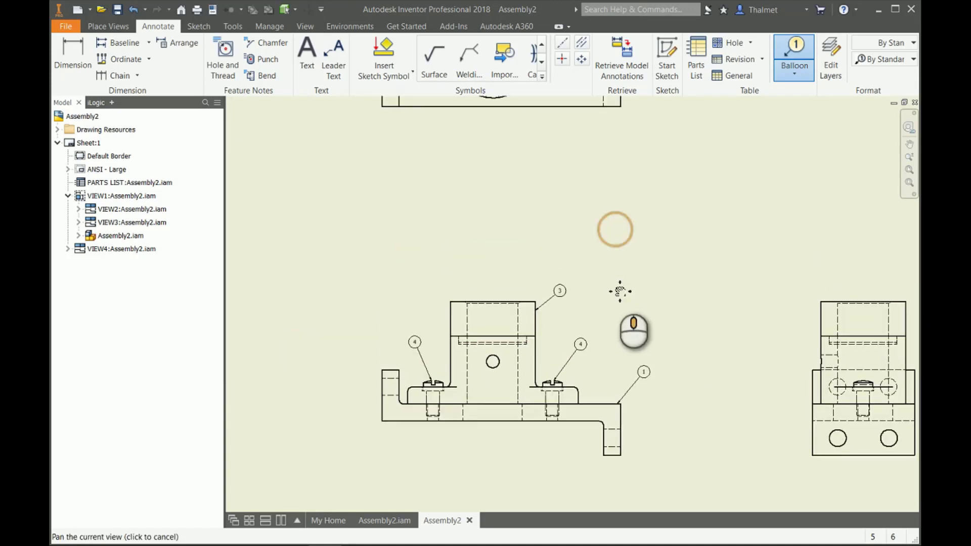
pyautogui.click(535, 357)
pyautogui.click(560, 328)
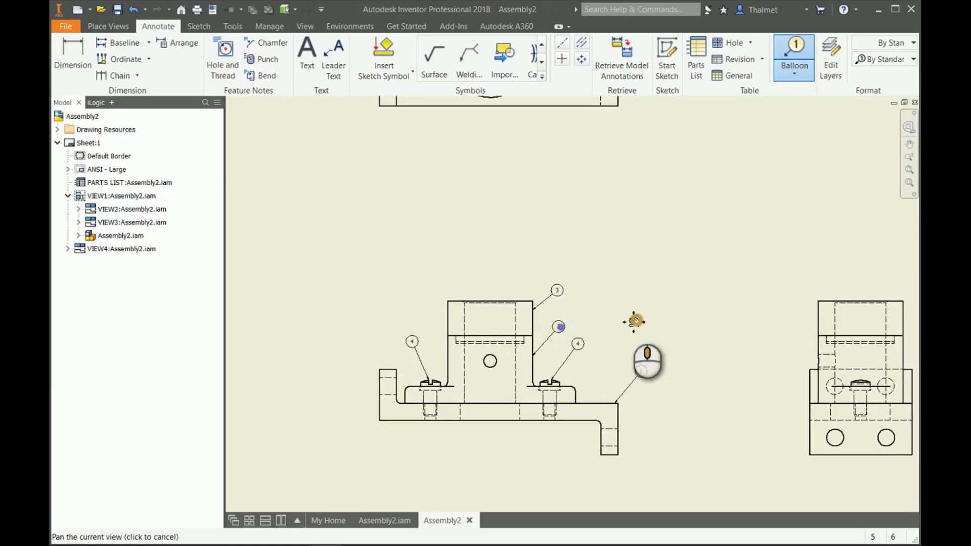
# Step: Balloon the collar and the cap screw in the right-side view, placing both balloons left of the parts
pyautogui.moveTo(636, 321); pyautogui.dragTo(586, 298, button='middle')
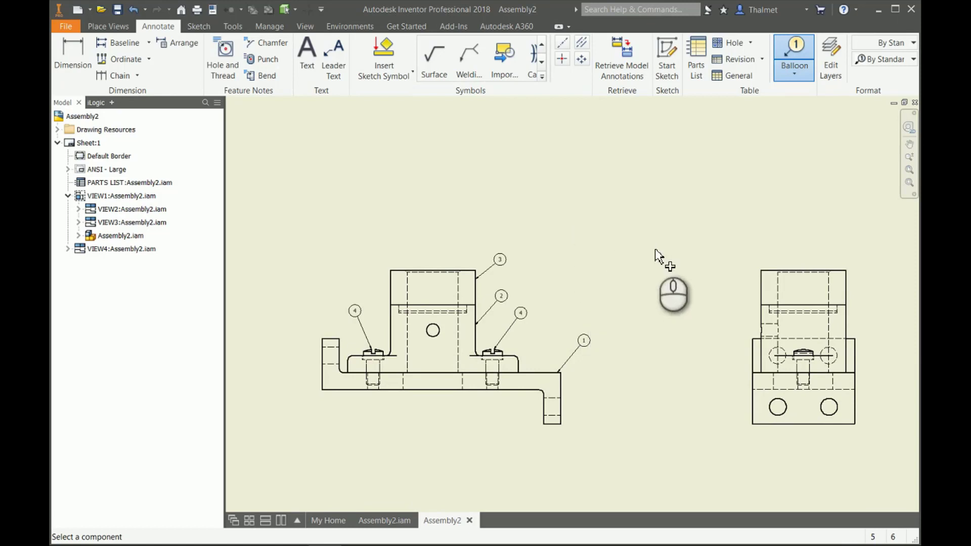
pyautogui.moveTo(642, 258); pyautogui.dragTo(627, 276, button='middle')
pyautogui.click(724, 289)
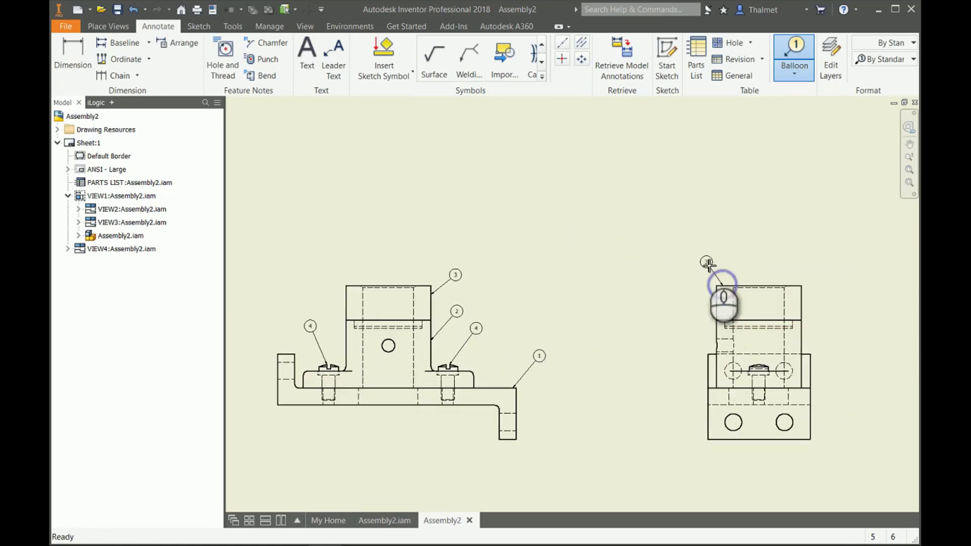
pyautogui.click(703, 258)
pyautogui.click(755, 371)
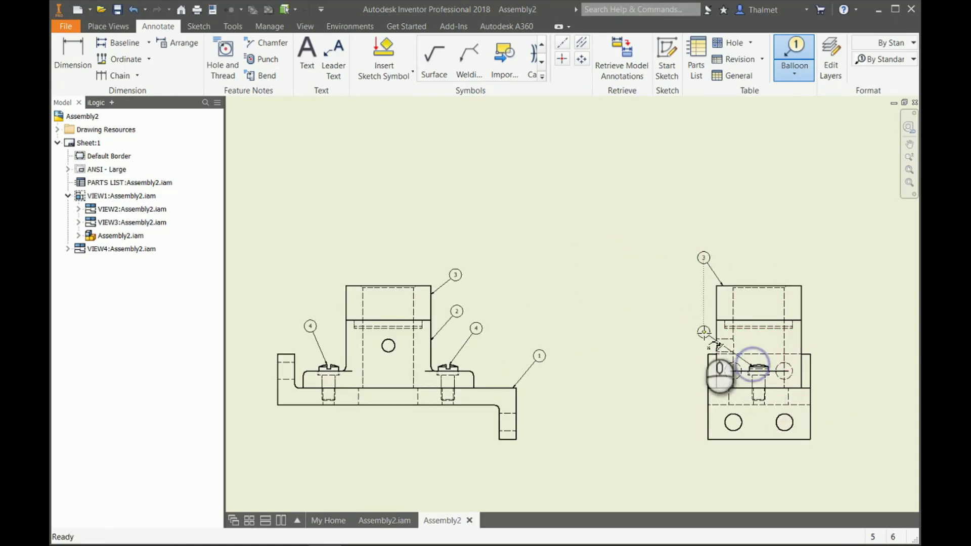
pyautogui.click(694, 326)
# Step: Balloon the base plate's left edge and the bearing's right edge in the right-side view, and finish ballooning
pyautogui.click(708, 370)
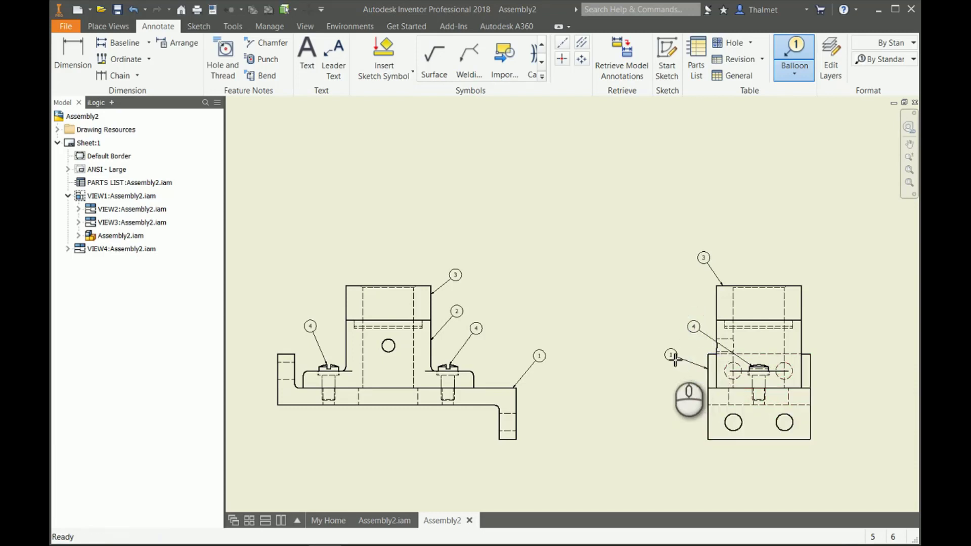
pyautogui.click(671, 355)
pyautogui.click(802, 333)
pyautogui.click(834, 314)
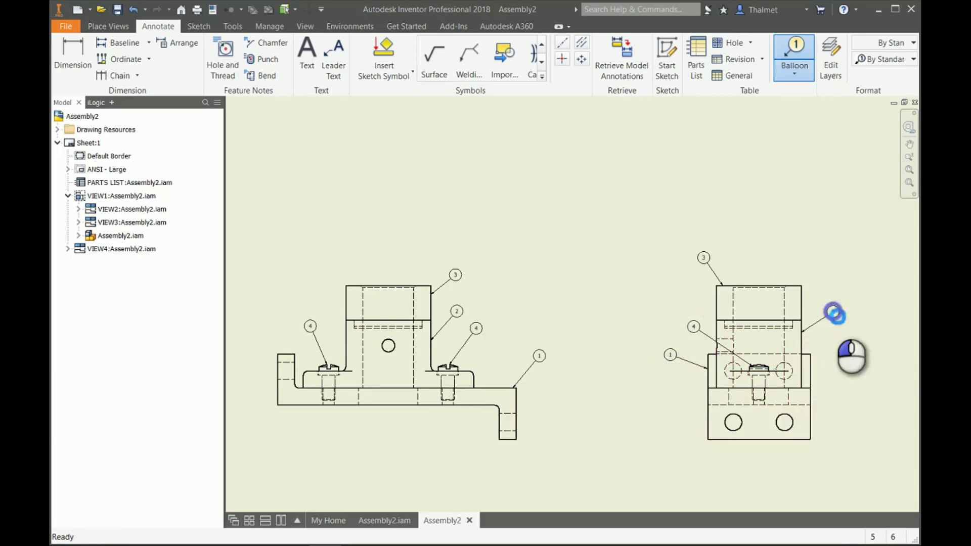
pyautogui.press('Escape')
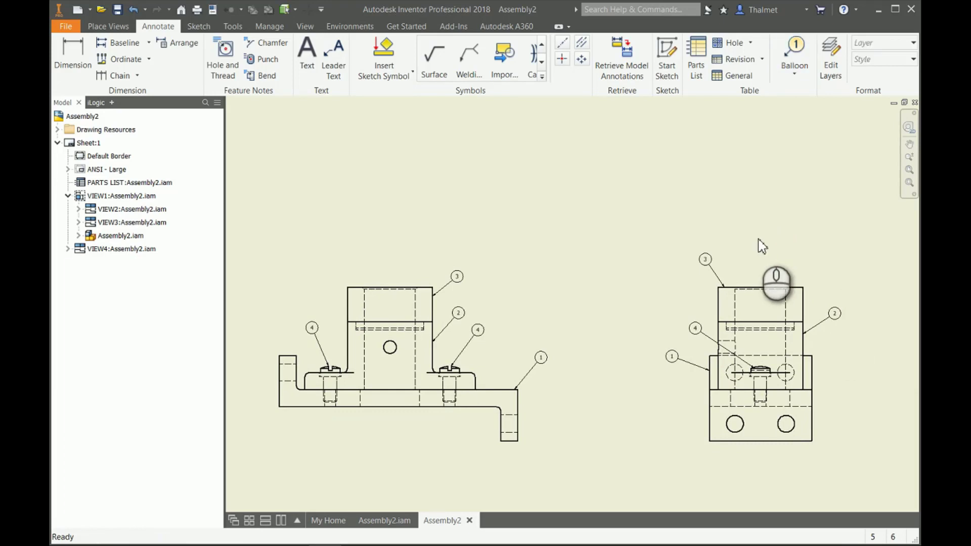
pyautogui.scroll(3, 523, 262)
pyautogui.moveTo(627, 189)
pyautogui.mouseDown(button='middle')
pyautogui.moveTo(653, 173)
pyautogui.moveTo(576, 236)
pyautogui.moveTo(598, 230)
pyautogui.mouseUp(button='middle')
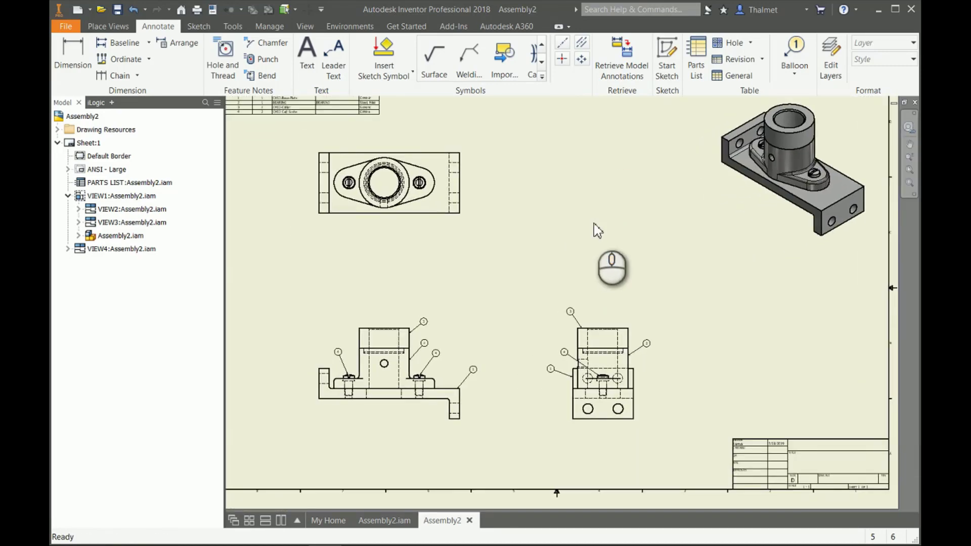